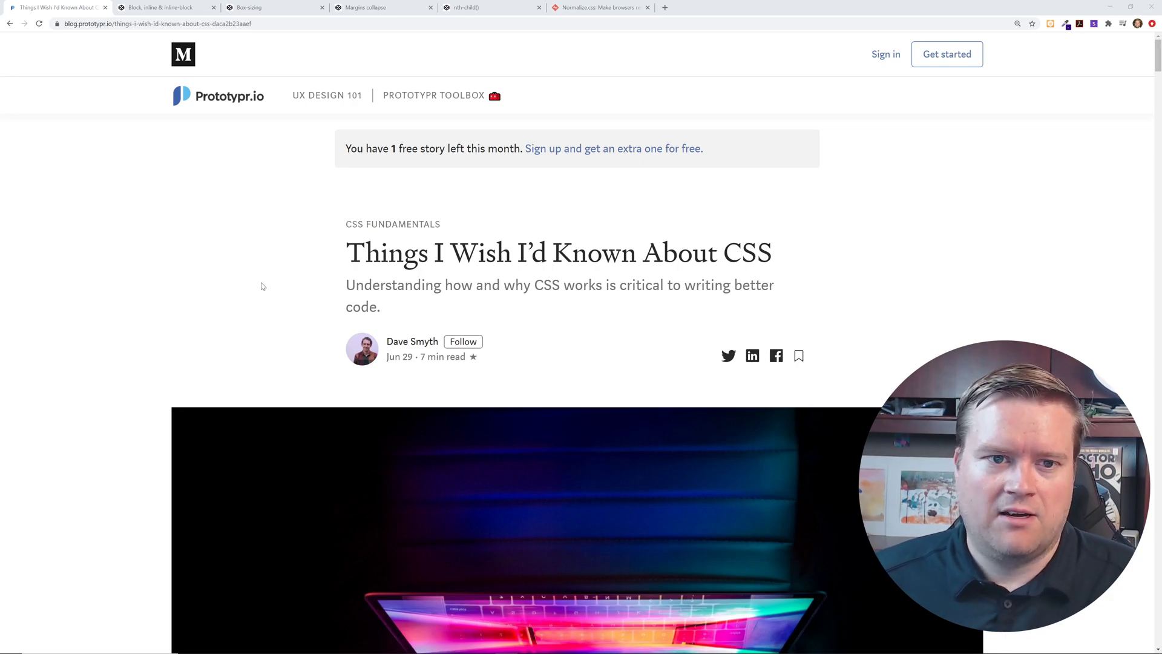
pyautogui.scroll(-2, 262, 287)
pyautogui.scroll(-4, 261, 282)
pyautogui.scroll(-3, 261, 282)
pyautogui.scroll(-3, 260, 282)
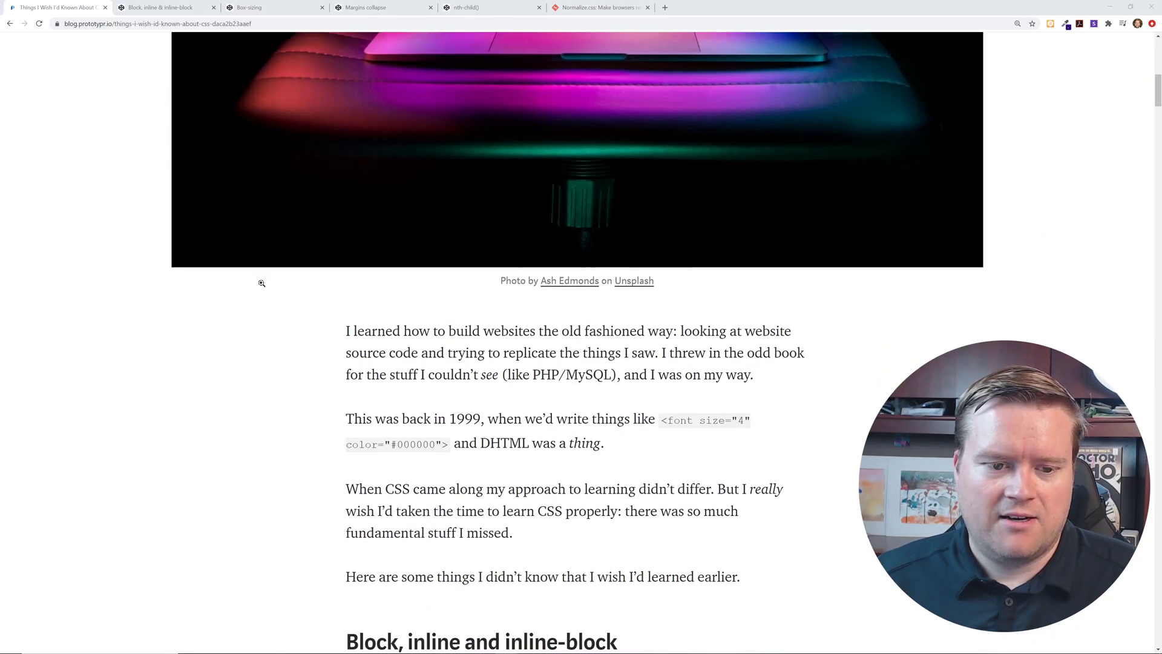
pyautogui.scroll(-2, 261, 282)
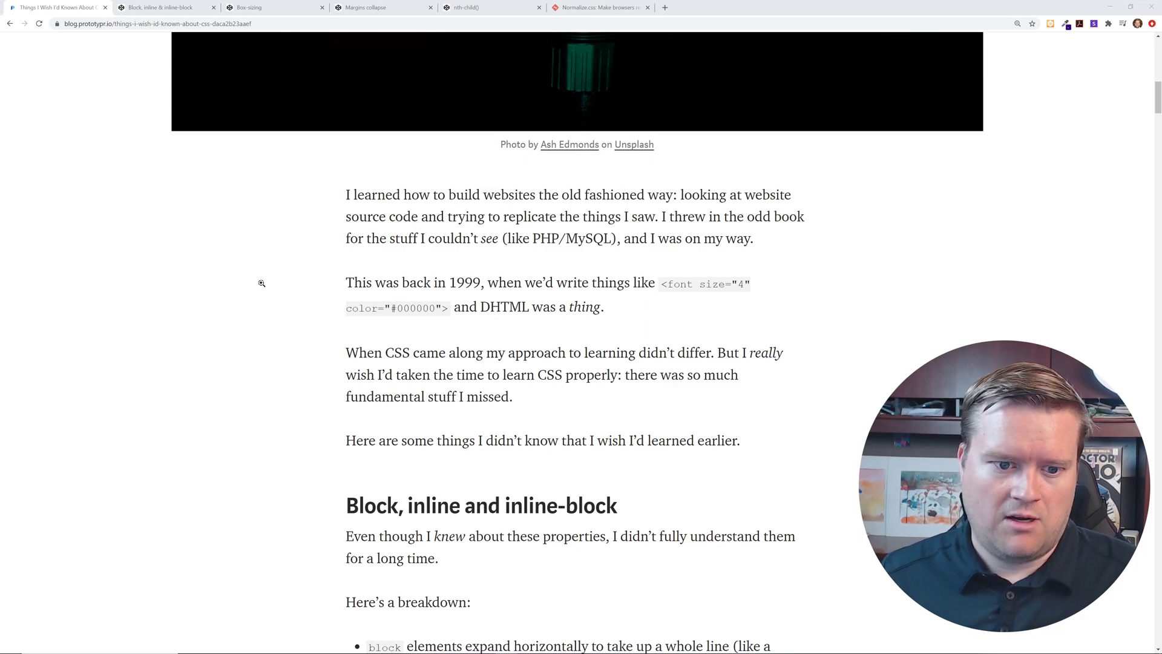
pyautogui.scroll(-1, 262, 284)
pyautogui.scroll(-1, 262, 283)
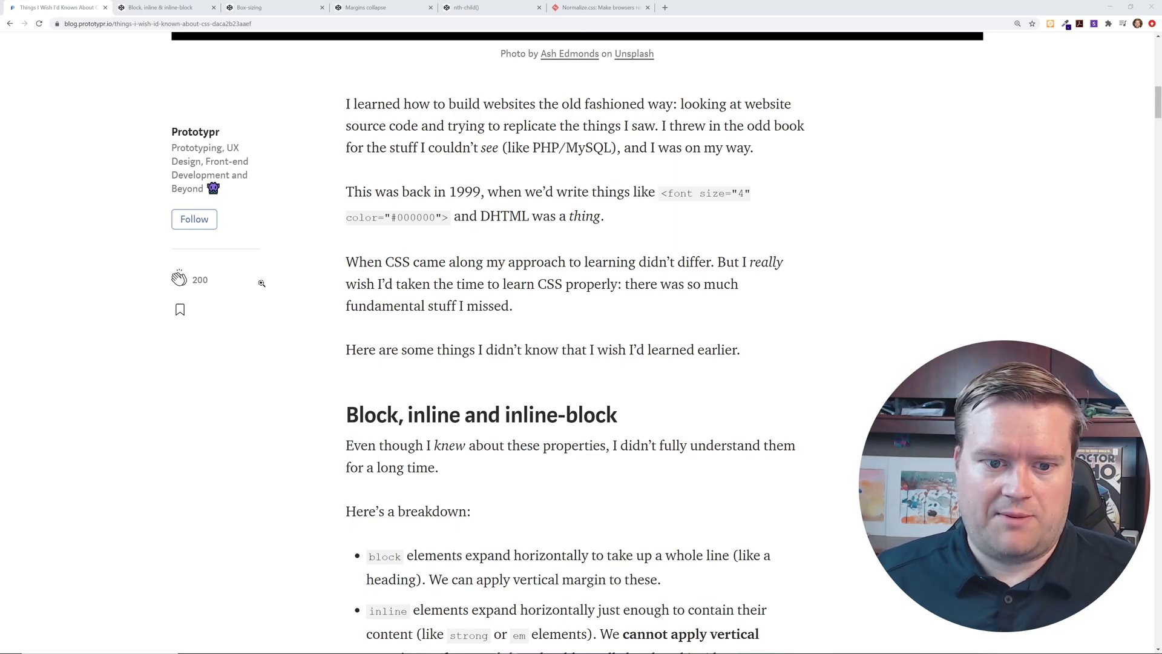
pyautogui.scroll(-1, 261, 284)
pyautogui.scroll(-2, 261, 283)
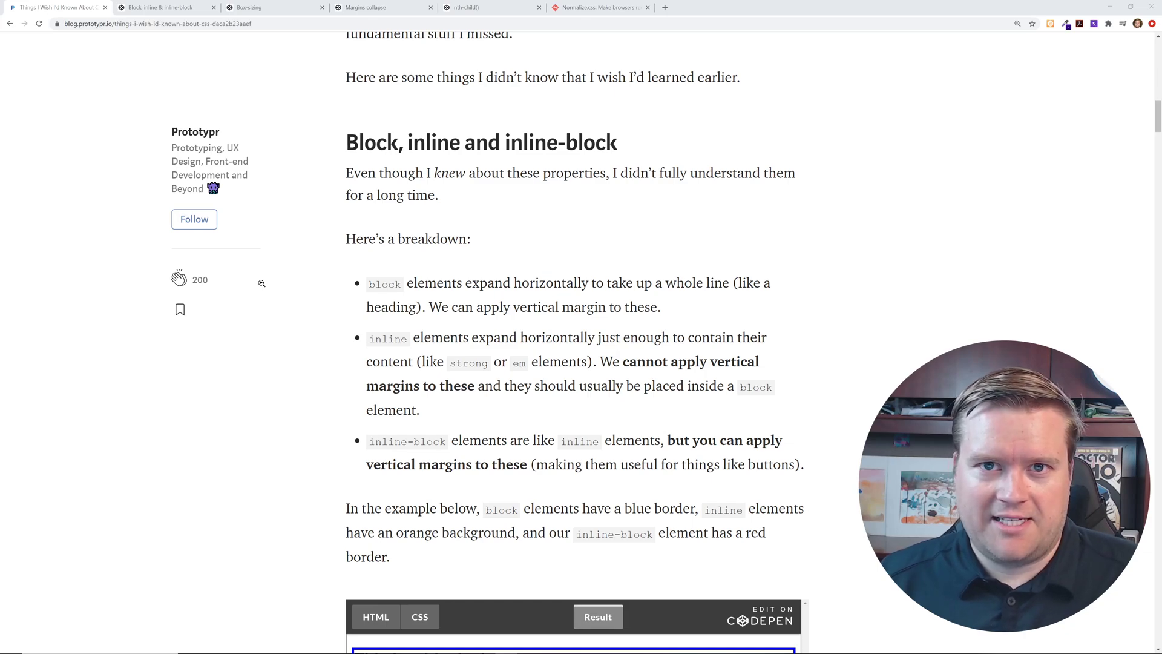
# Highlight the block, inline and inline-block bullet explanations, then switch to the CodePen demo.
pyautogui.moveTo(438, 283); pyautogui.dragTo(728, 290)
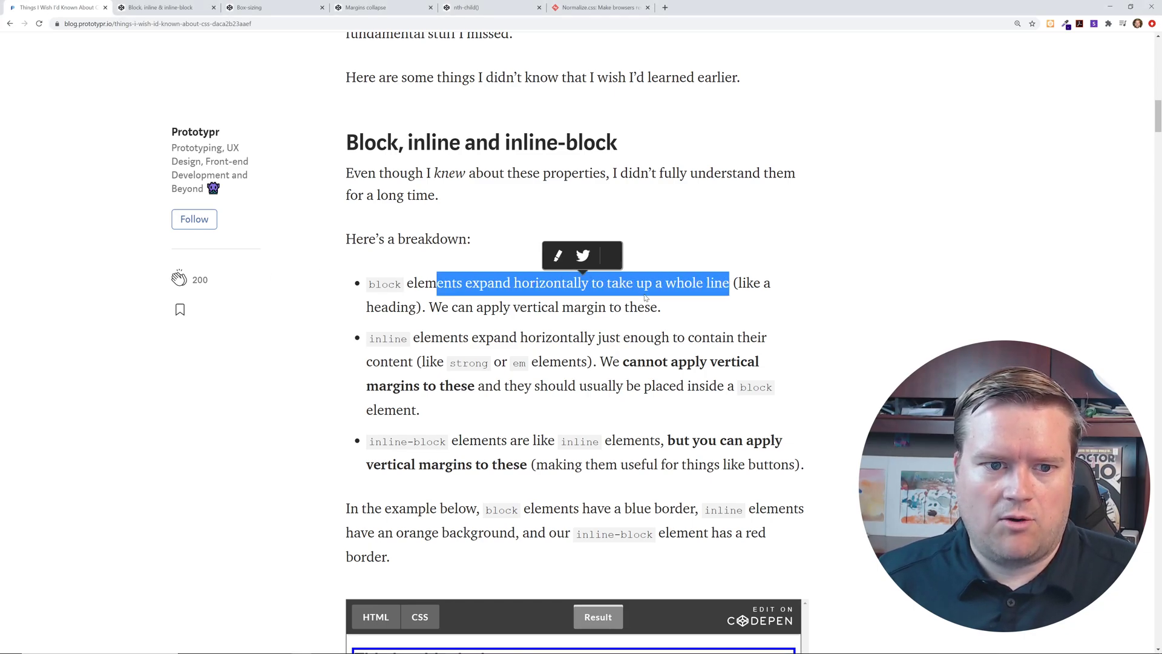
pyautogui.moveTo(431, 338); pyautogui.dragTo(676, 339)
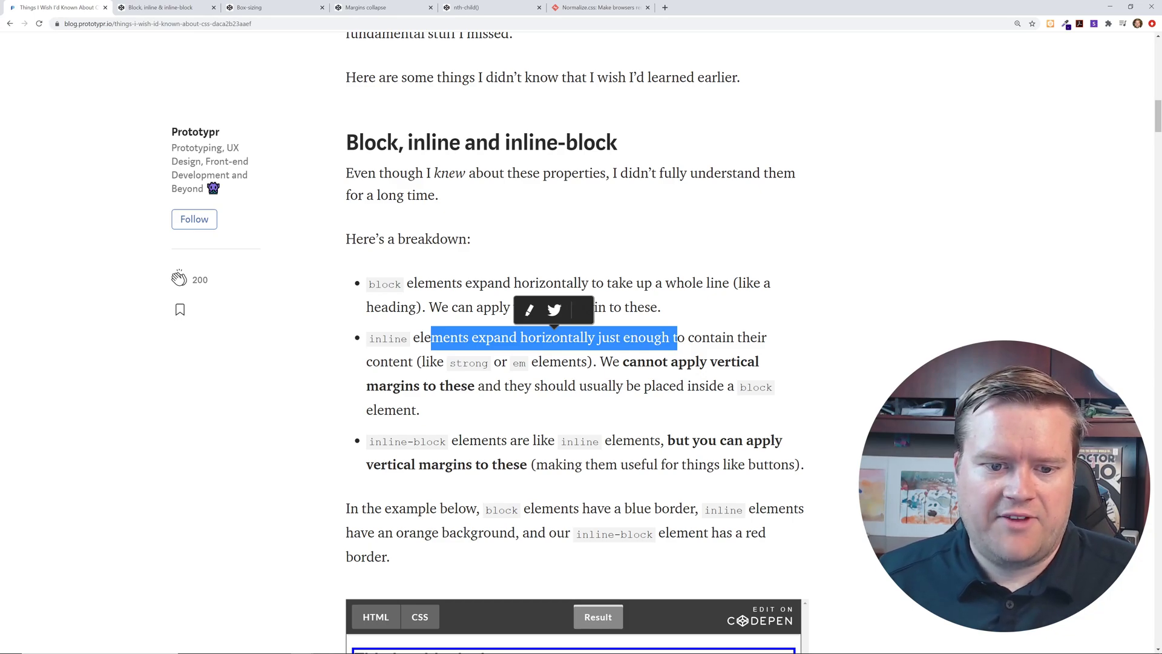
pyautogui.moveTo(470, 441); pyautogui.dragTo(553, 442)
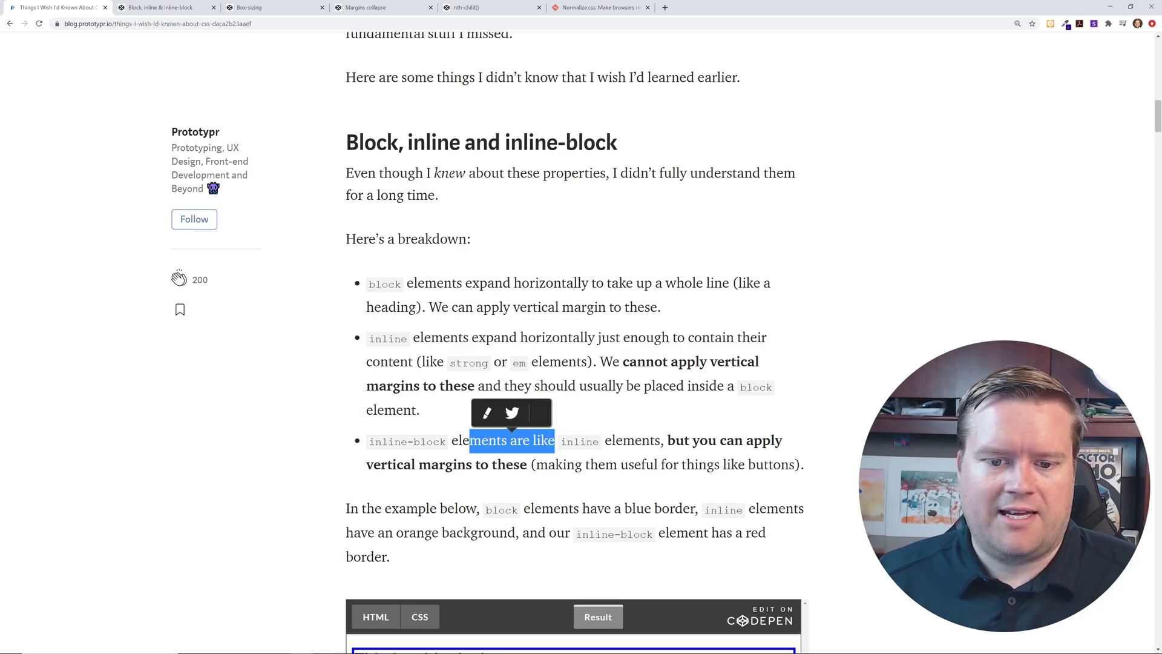
pyautogui.click(554, 441)
pyautogui.moveTo(470, 442); pyautogui.dragTo(541, 441)
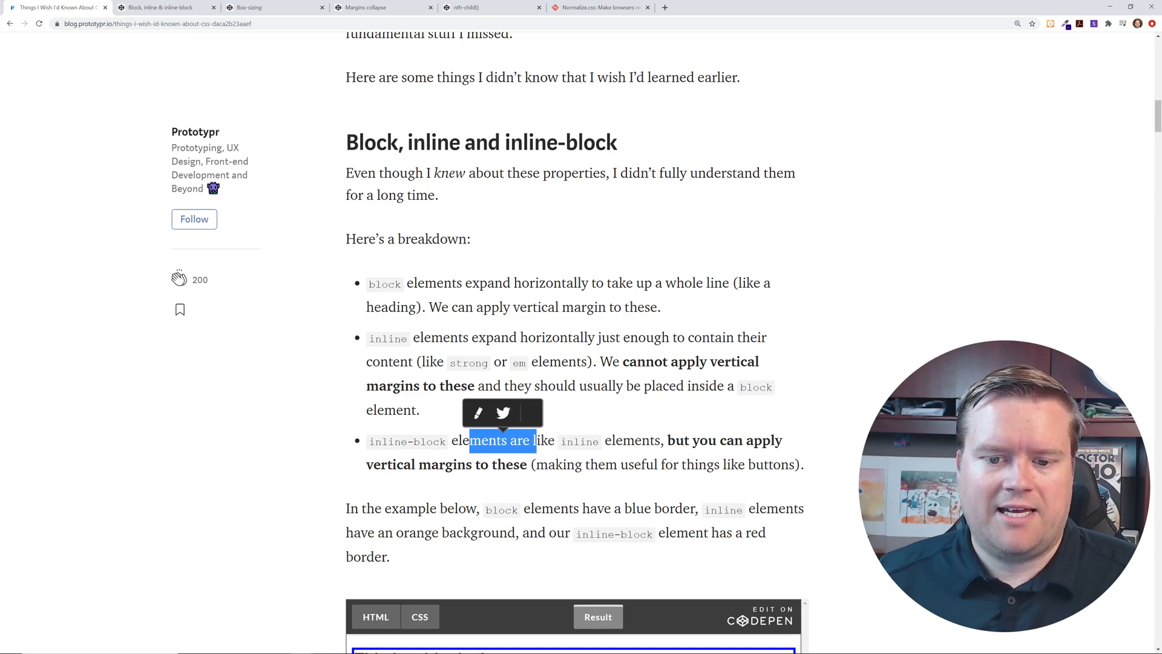
pyautogui.moveTo(623, 441); pyautogui.dragTo(781, 441)
pyautogui.moveTo(418, 466); pyautogui.dragTo(575, 465)
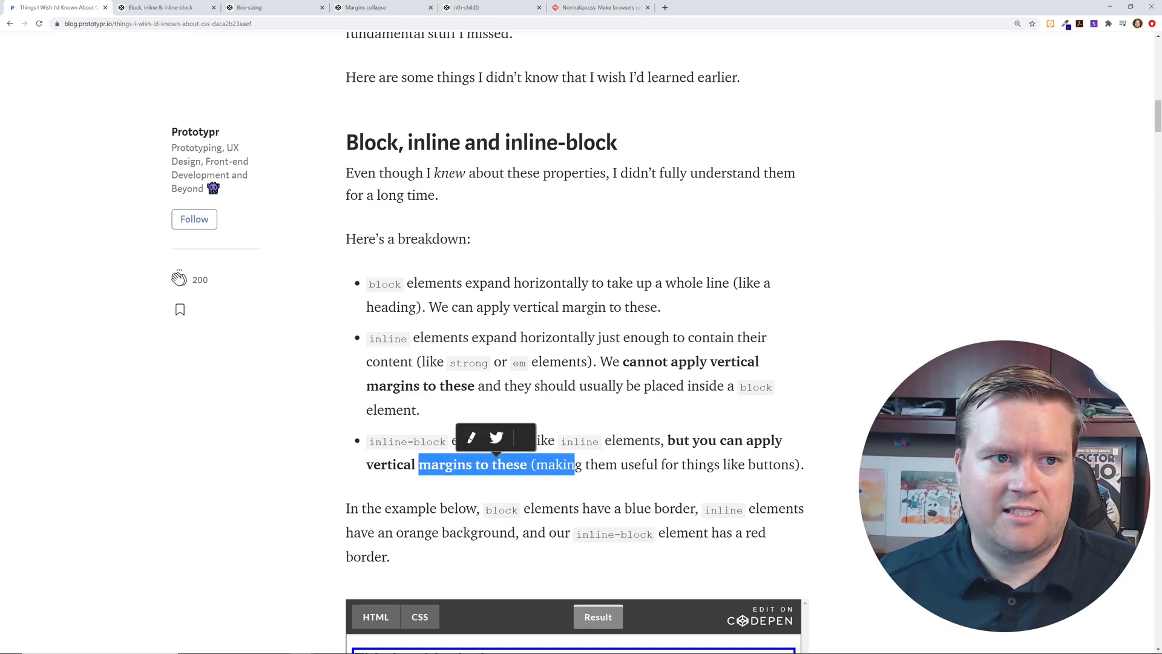
pyautogui.click(159, 8)
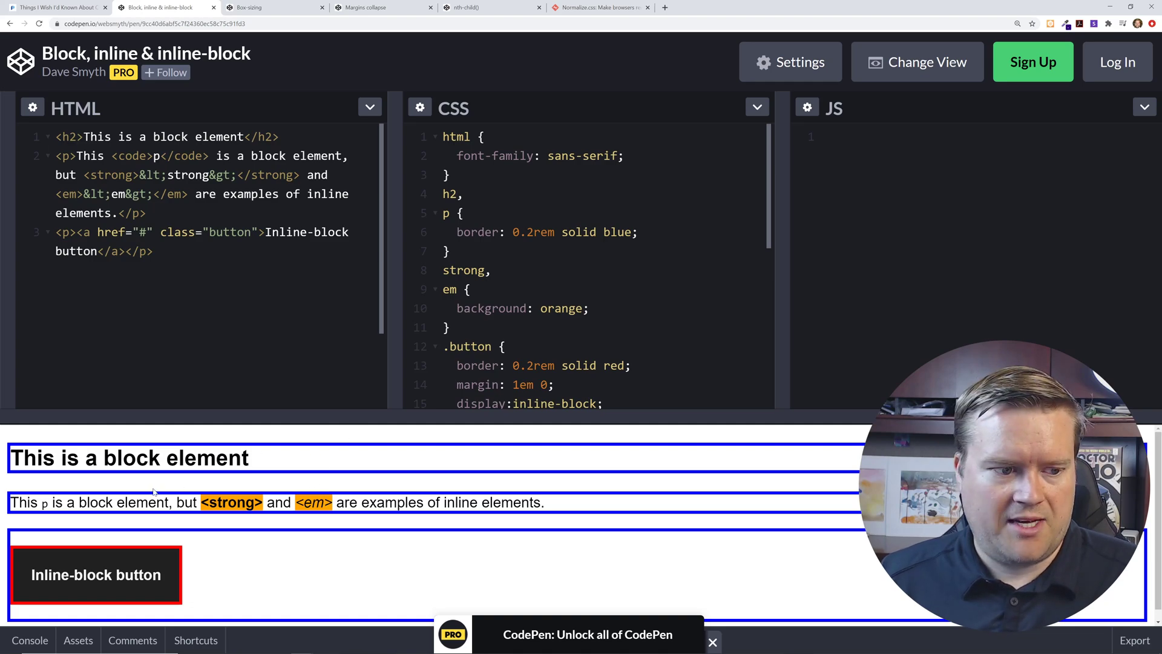
# Highlight the preview paragraph and heading, and the h2 heading text in the HTML.
pyautogui.moveTo(40, 503); pyautogui.dragTo(208, 503)
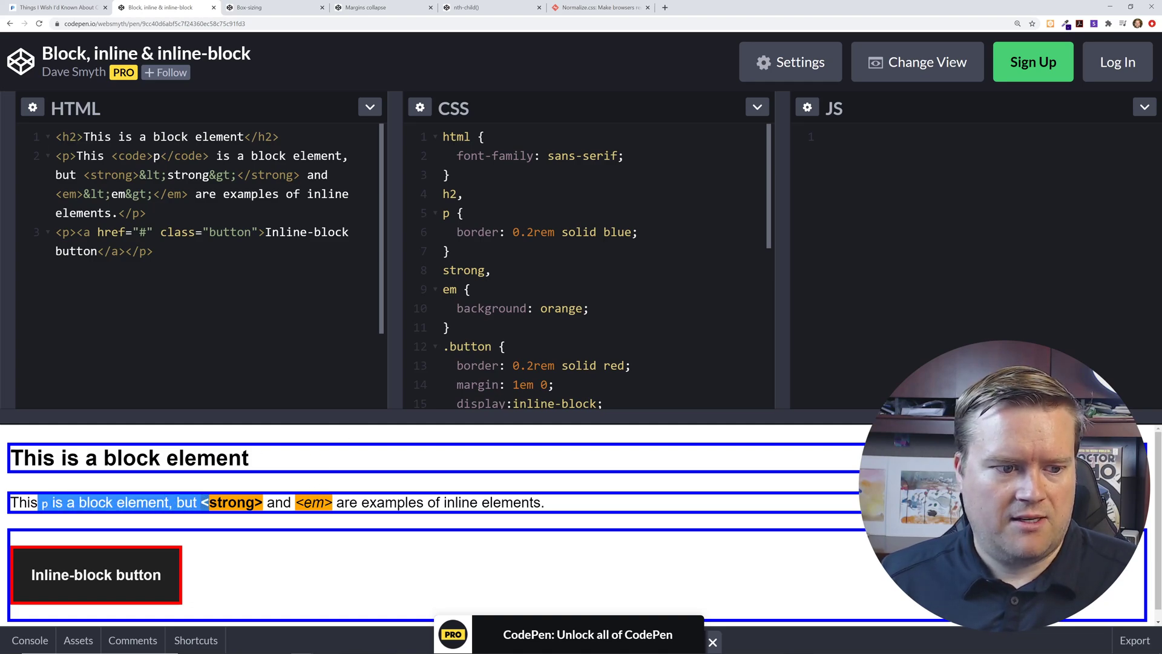
pyautogui.click(209, 502)
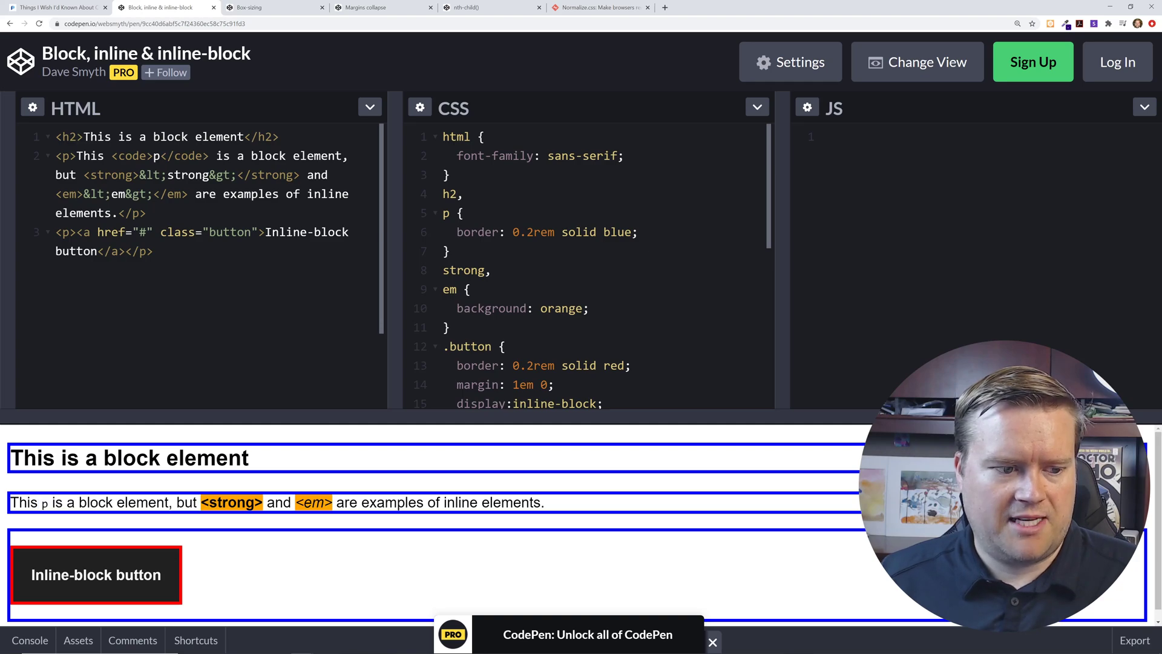
pyautogui.tripleClick(162, 457)
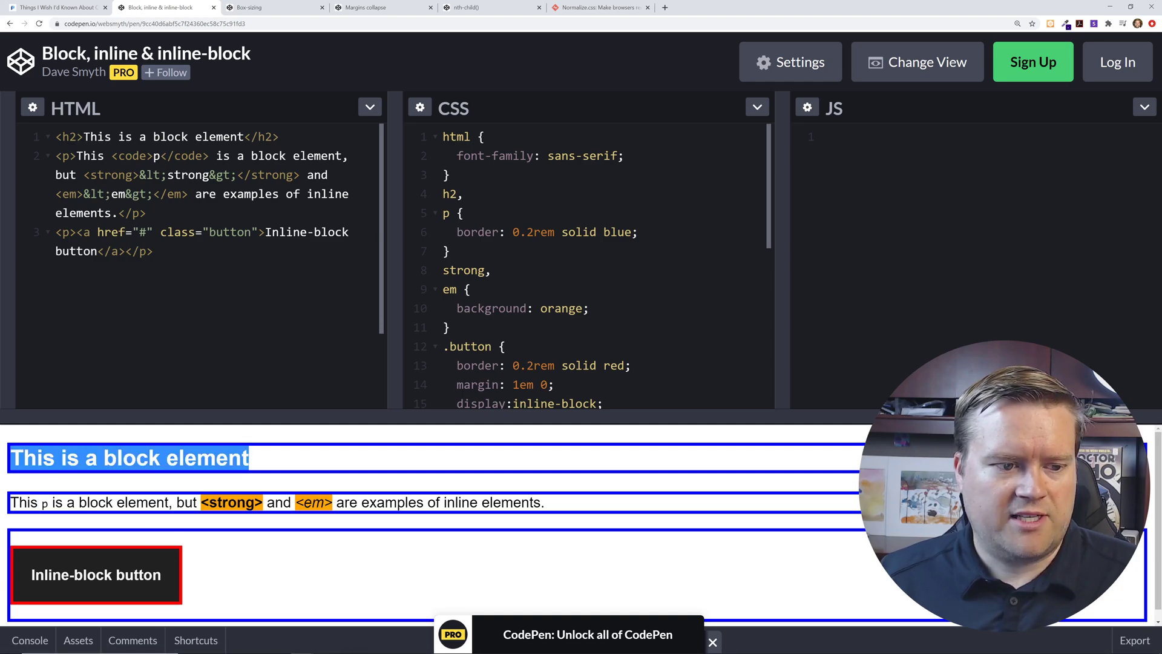
pyautogui.click(84, 136)
pyautogui.moveTo(84, 136); pyautogui.dragTo(265, 137)
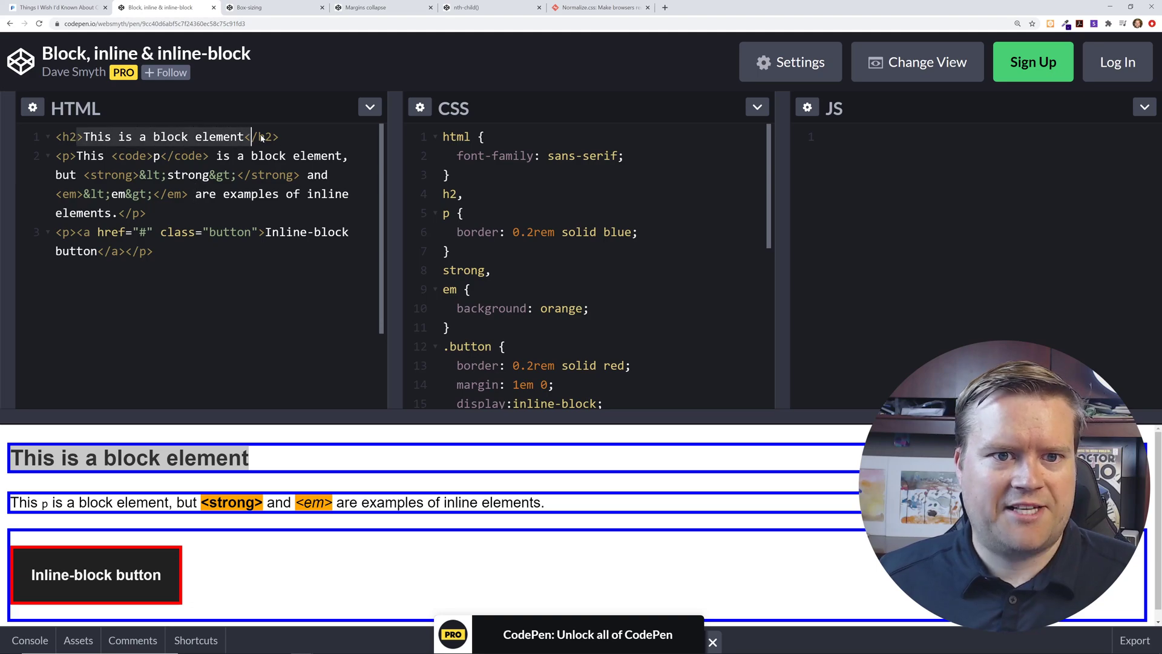
pyautogui.click(274, 293)
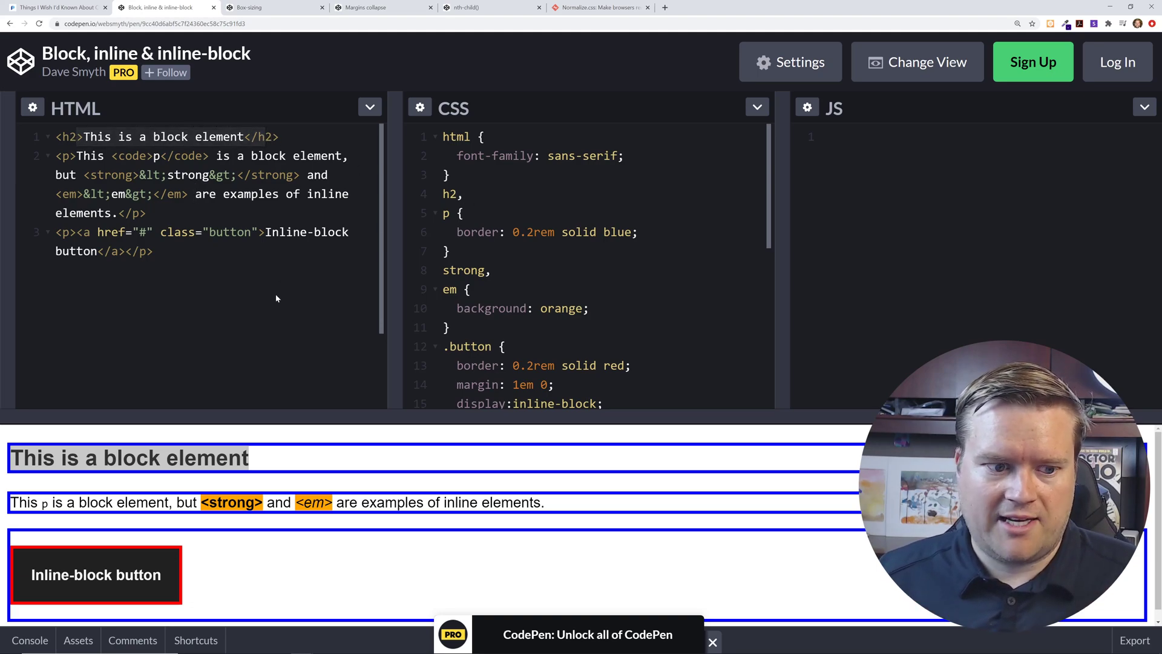
pyautogui.click(253, 459)
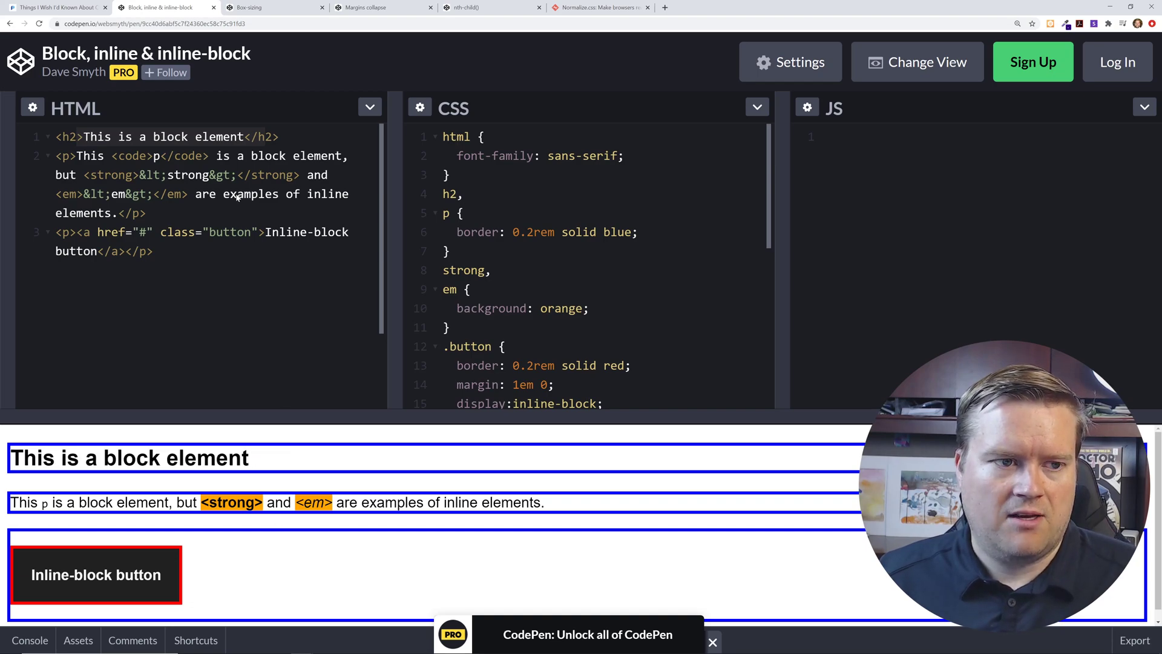
# Point out the paragraph line and its strong tag, then place the caret in the CSS.
pyautogui.moveTo(77, 155); pyautogui.dragTo(167, 160)
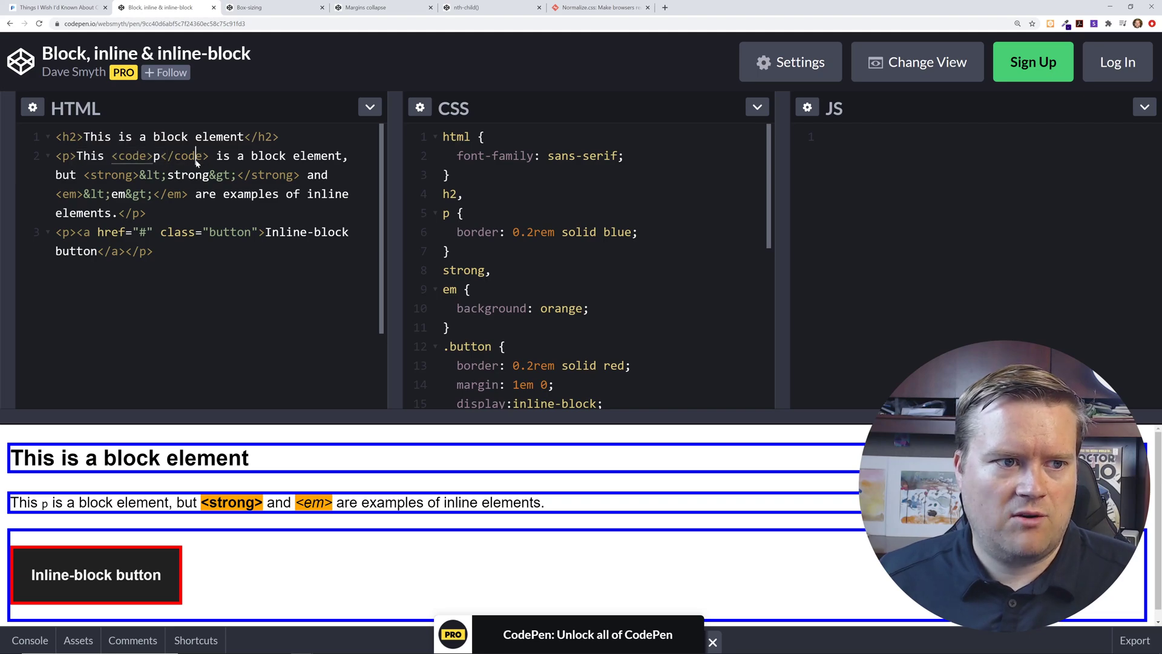
pyautogui.click(111, 174)
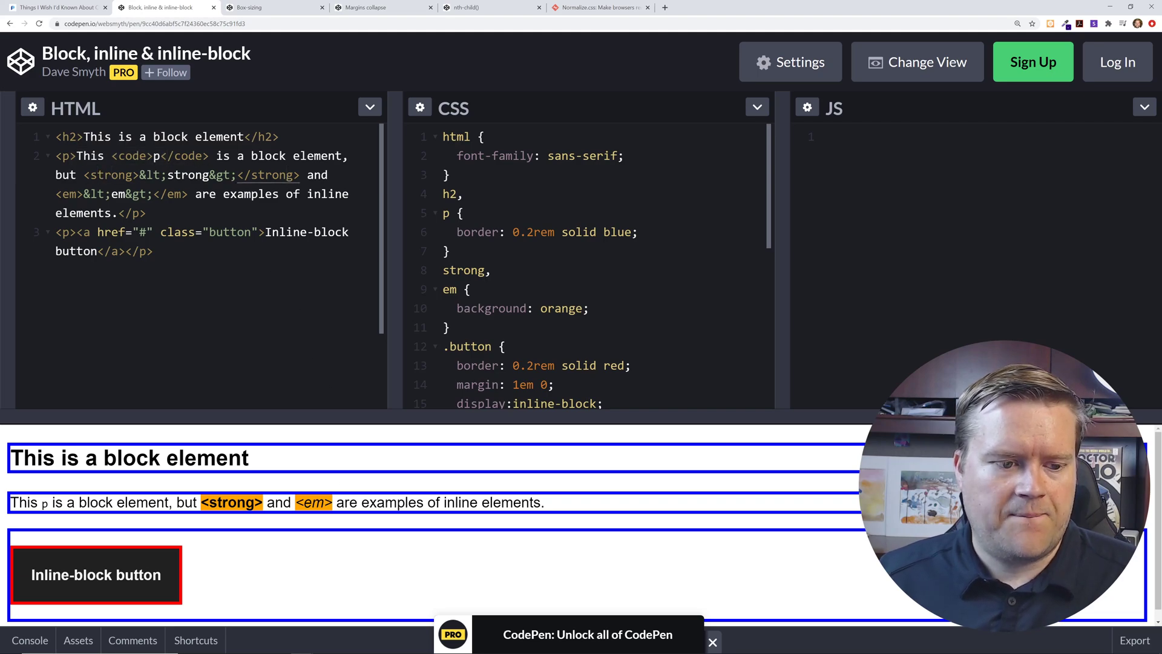
pyautogui.click(493, 232)
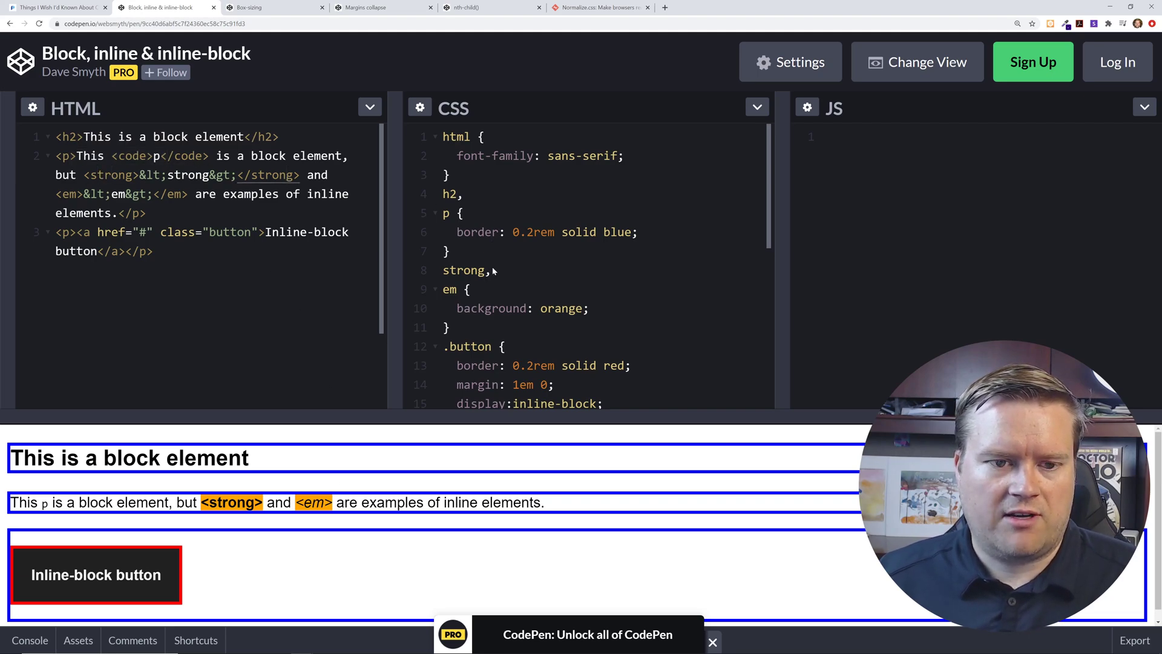
pyautogui.scroll(-1, 492, 267)
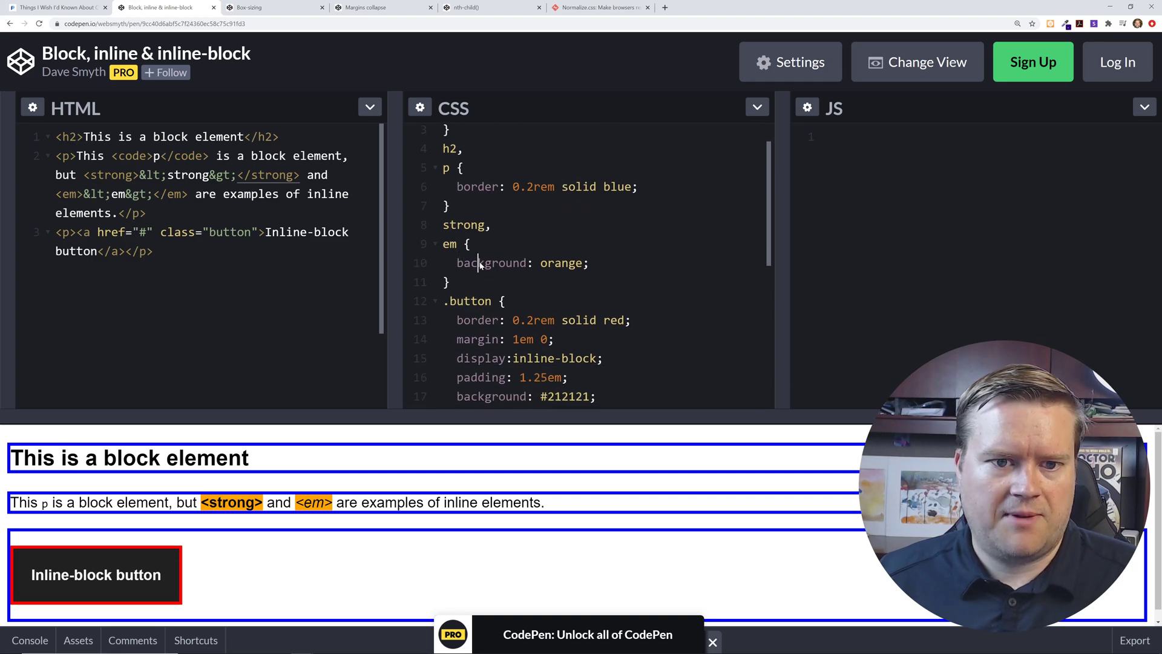
pyautogui.press('Return')
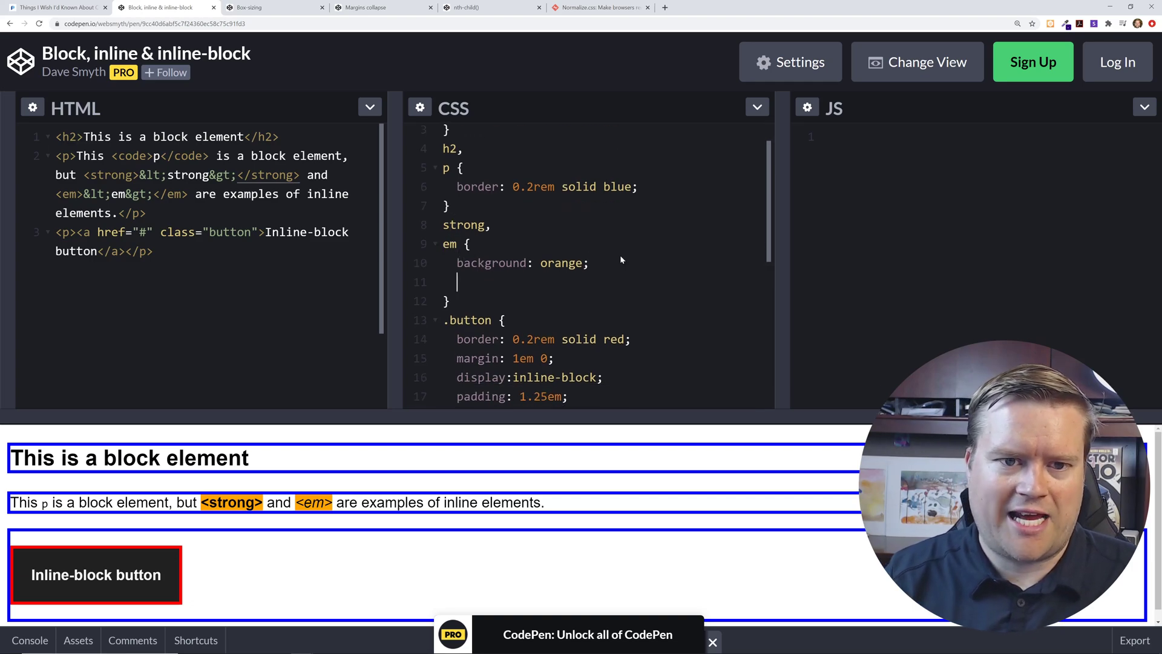
pyautogui.write('display:block;')
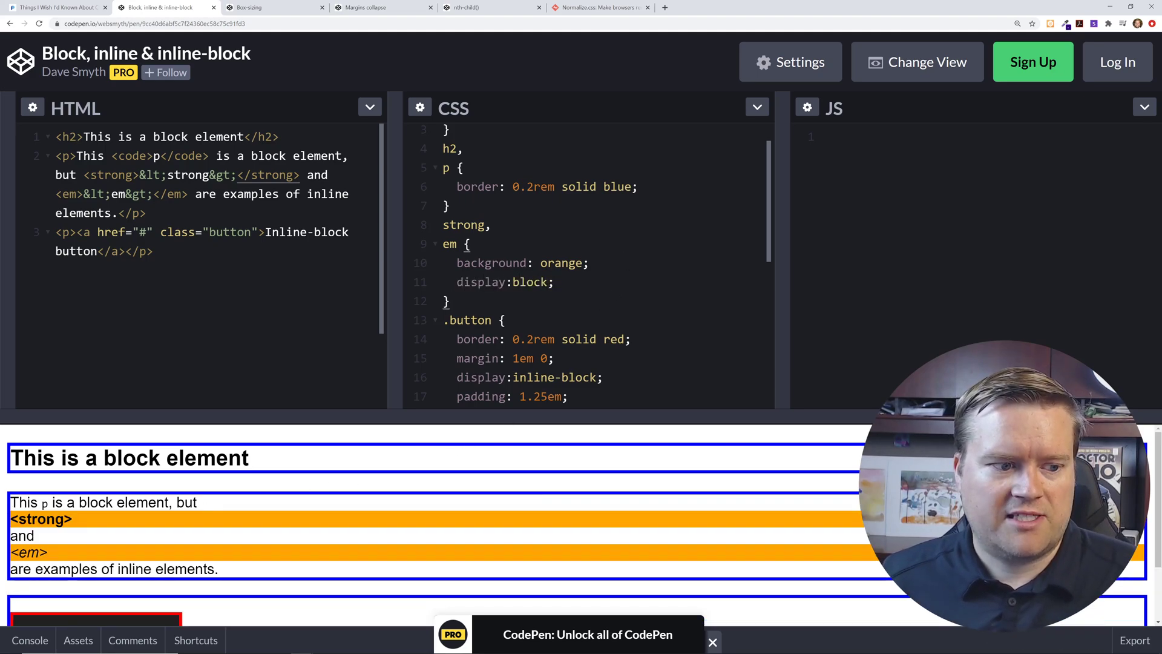
pyautogui.moveTo(72, 518); pyautogui.dragTo(11, 519)
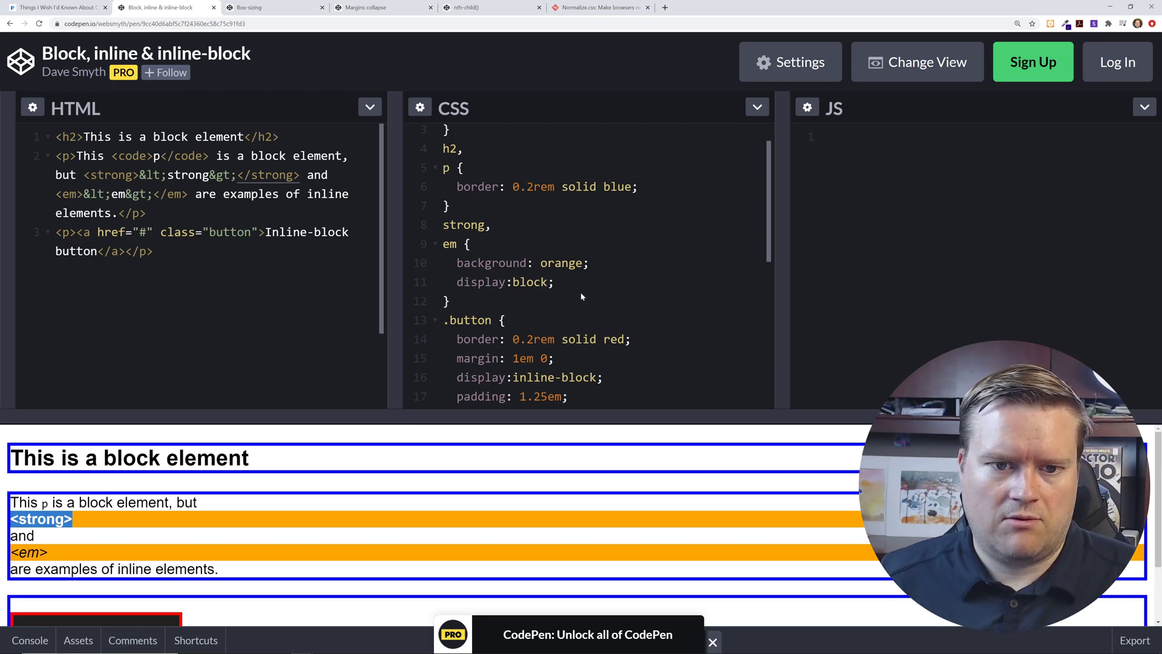
pyautogui.moveTo(583, 283); pyautogui.dragTo(448, 282)
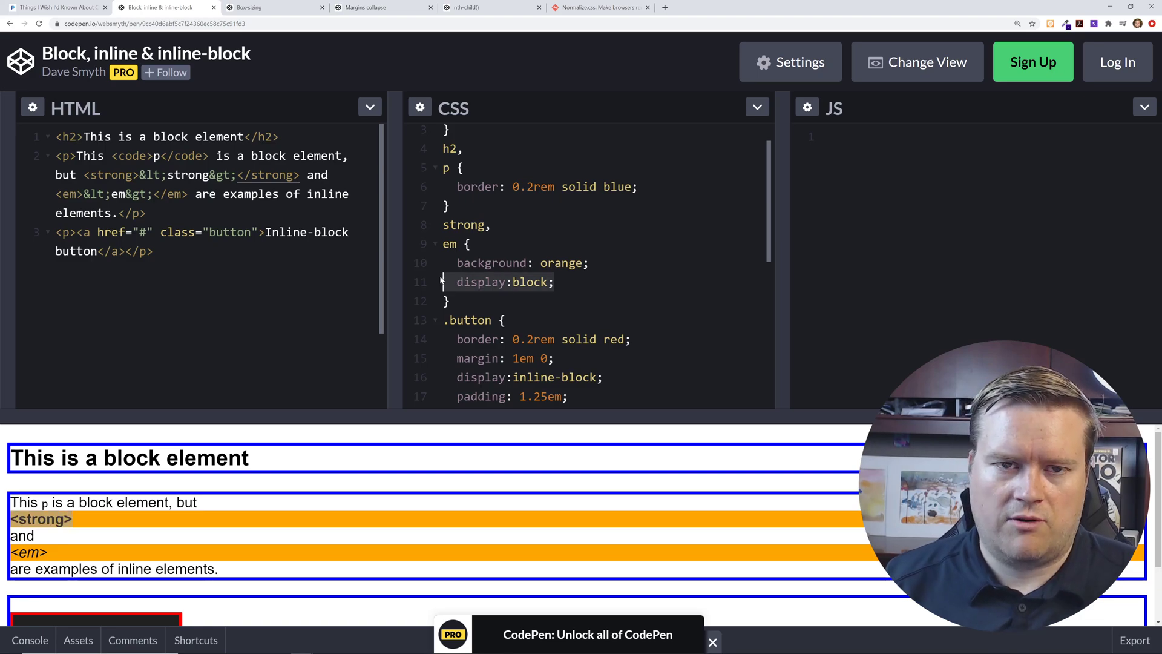
pyautogui.press('Delete')
pyautogui.press('BackSpace')
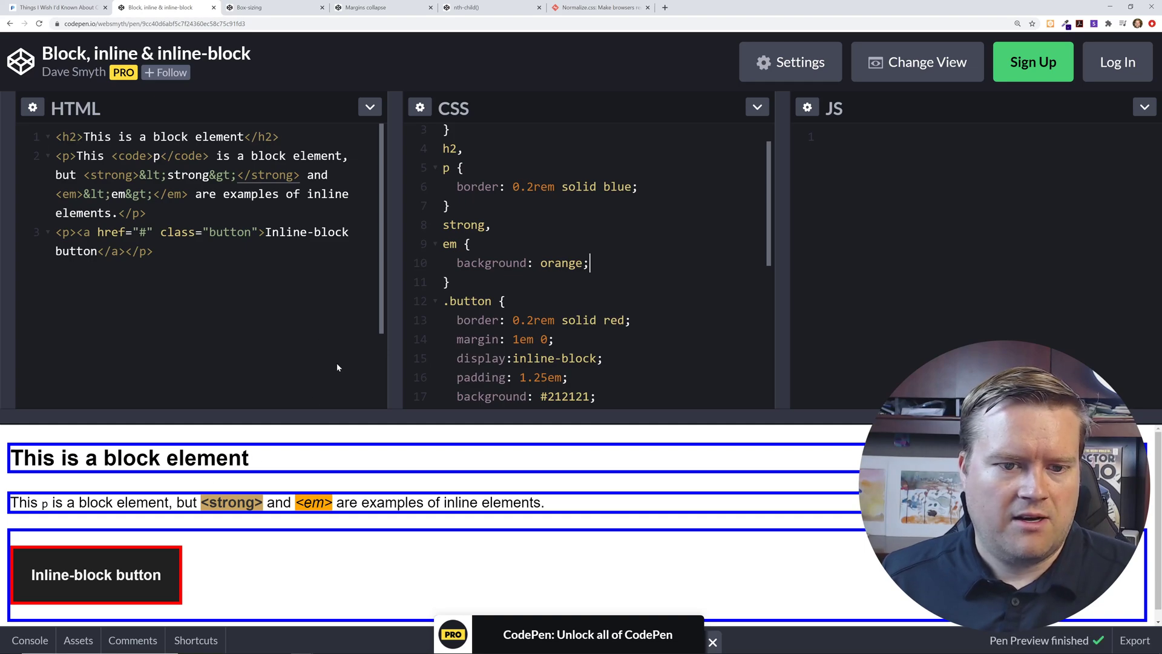
# Select the button rule's inline-block display value in the CSS.
pyautogui.click(192, 232)
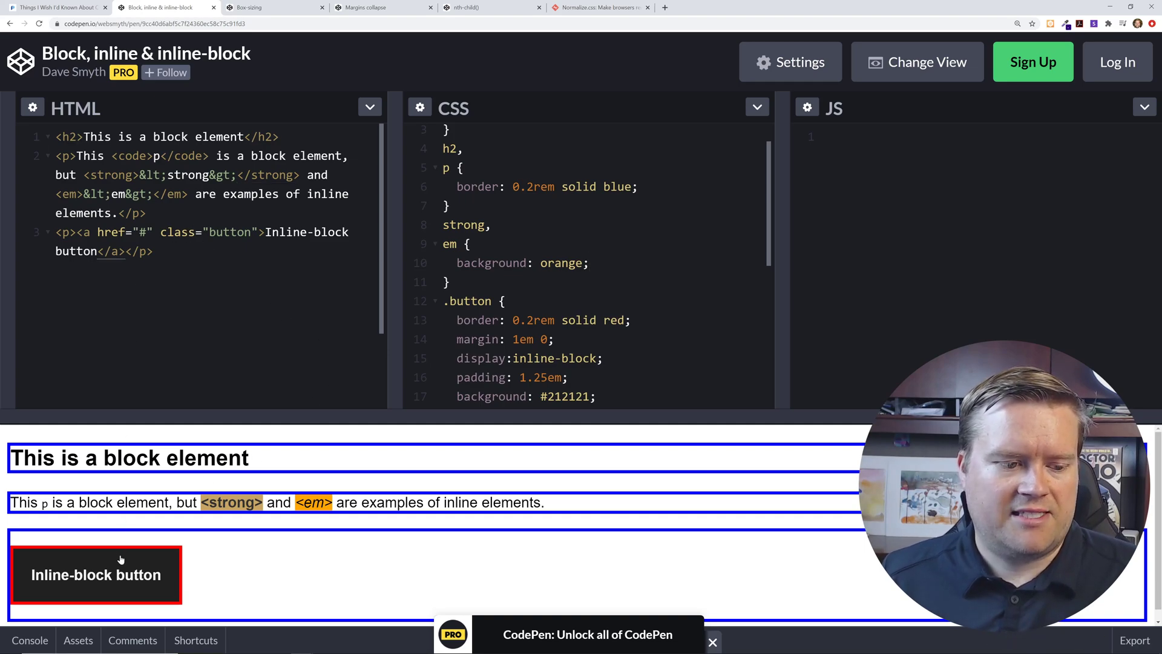
pyautogui.scroll(-1, 545, 345)
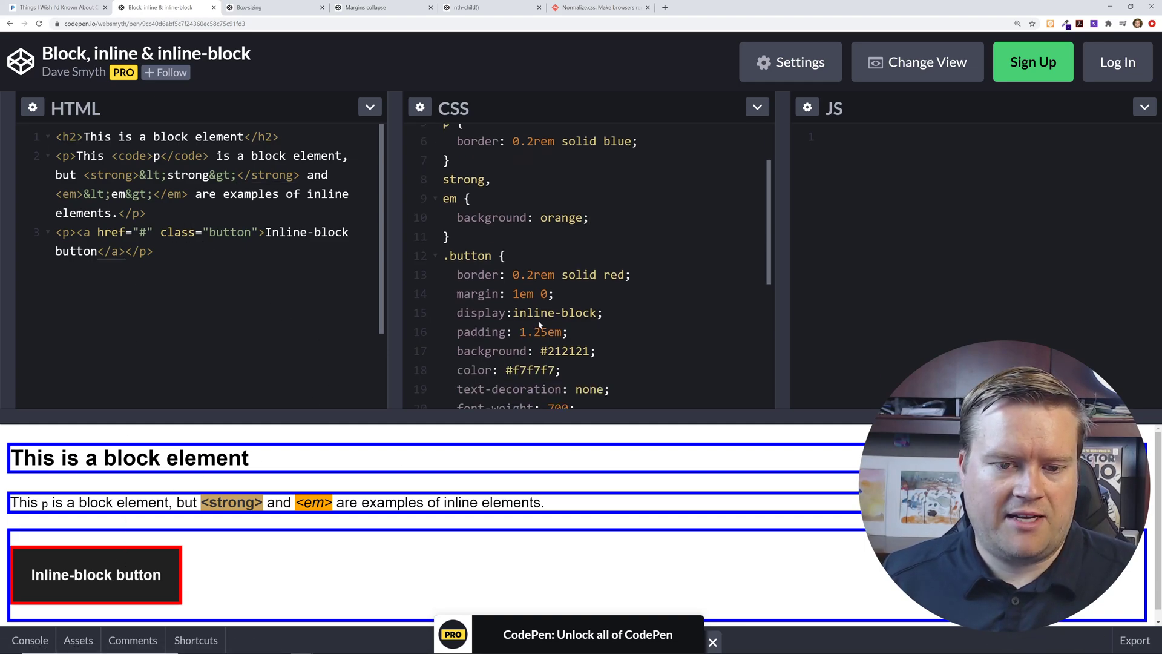
pyautogui.doubleClick(535, 313)
pyautogui.moveTo(555, 312); pyautogui.dragTo(599, 313)
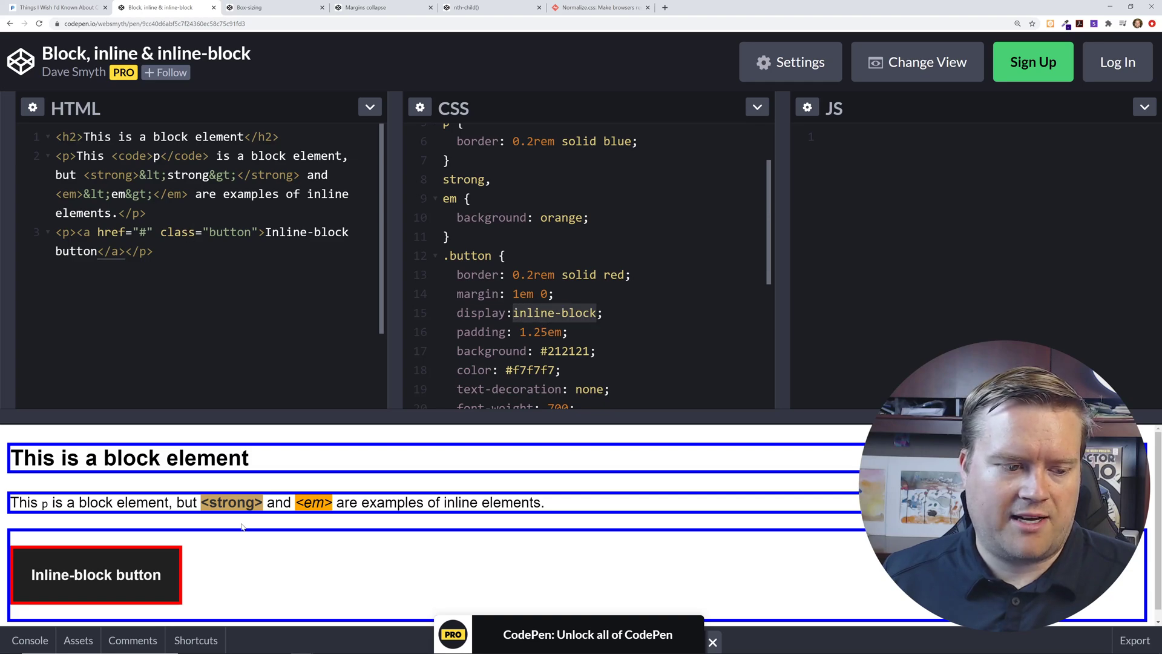
pyautogui.scroll(-1, 467, 325)
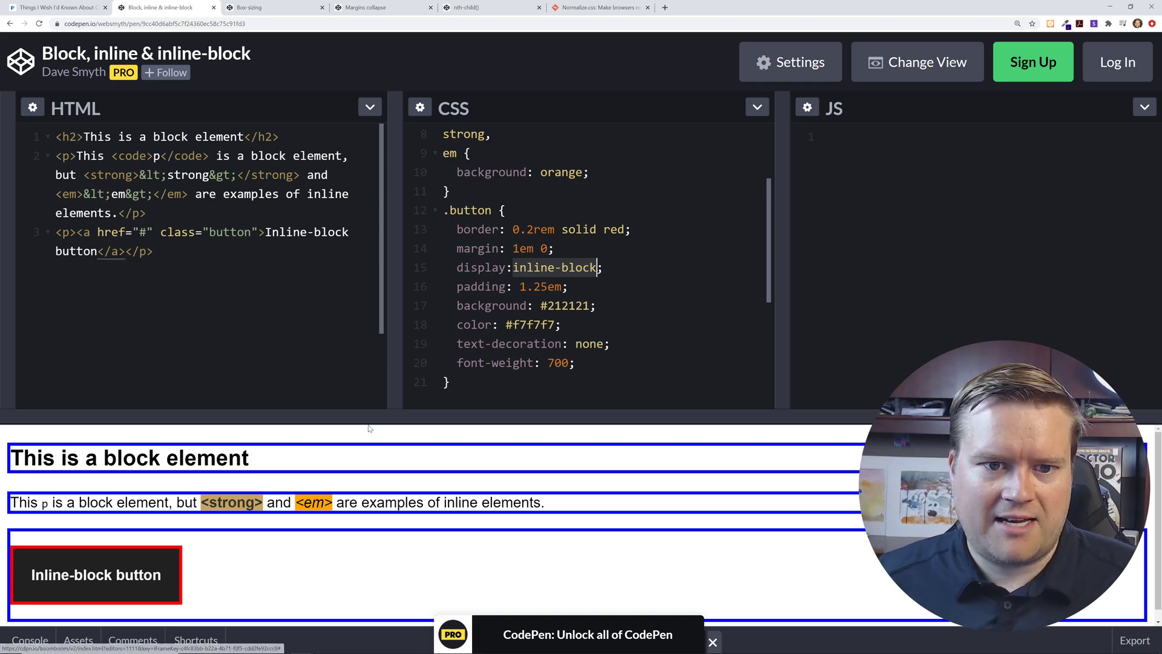
pyautogui.click(620, 270)
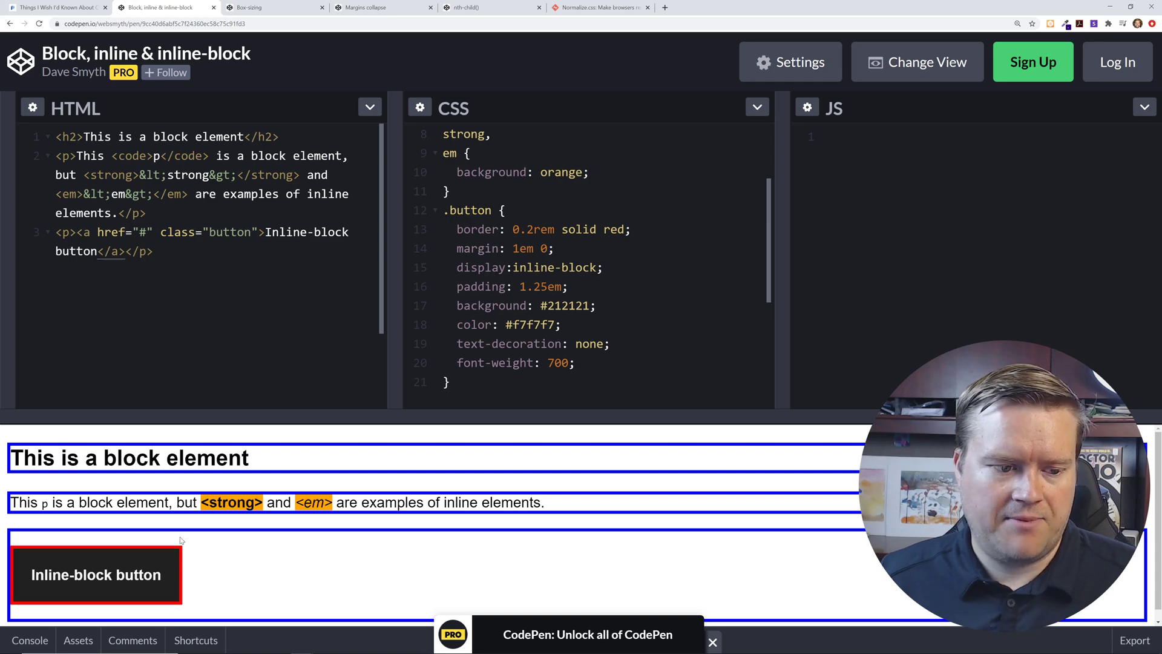
# Change the button margin to 1em 25px and delete 'inline-' to make it display: block.
pyautogui.doubleClick(547, 248)
pyautogui.write('25px')
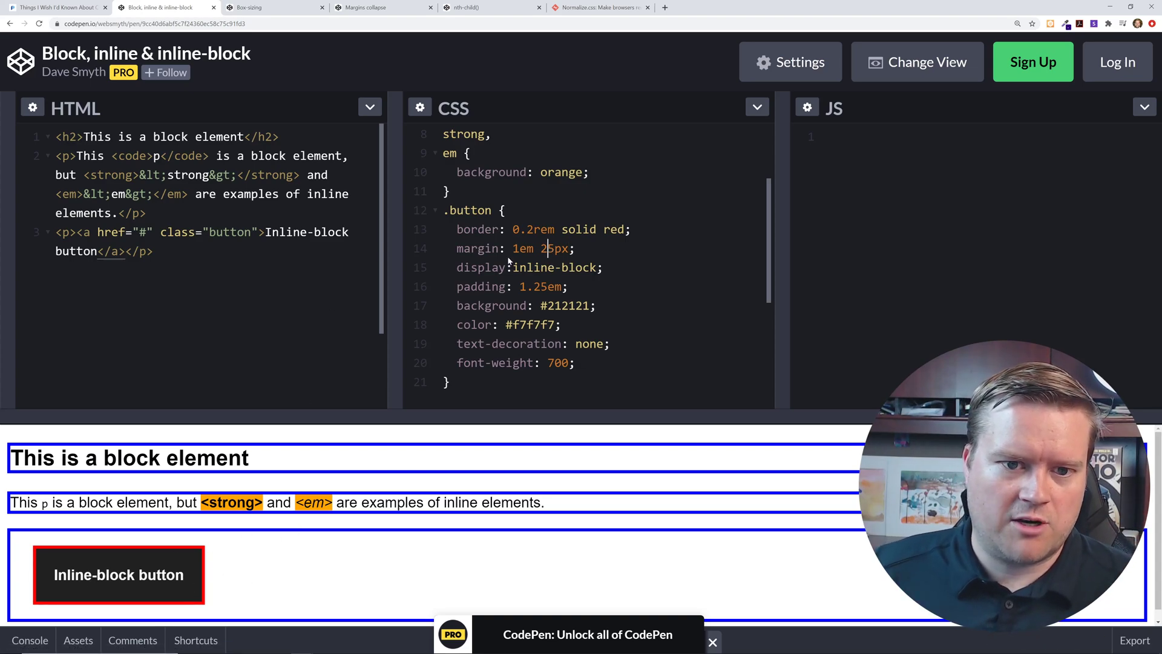
pyautogui.click(548, 249)
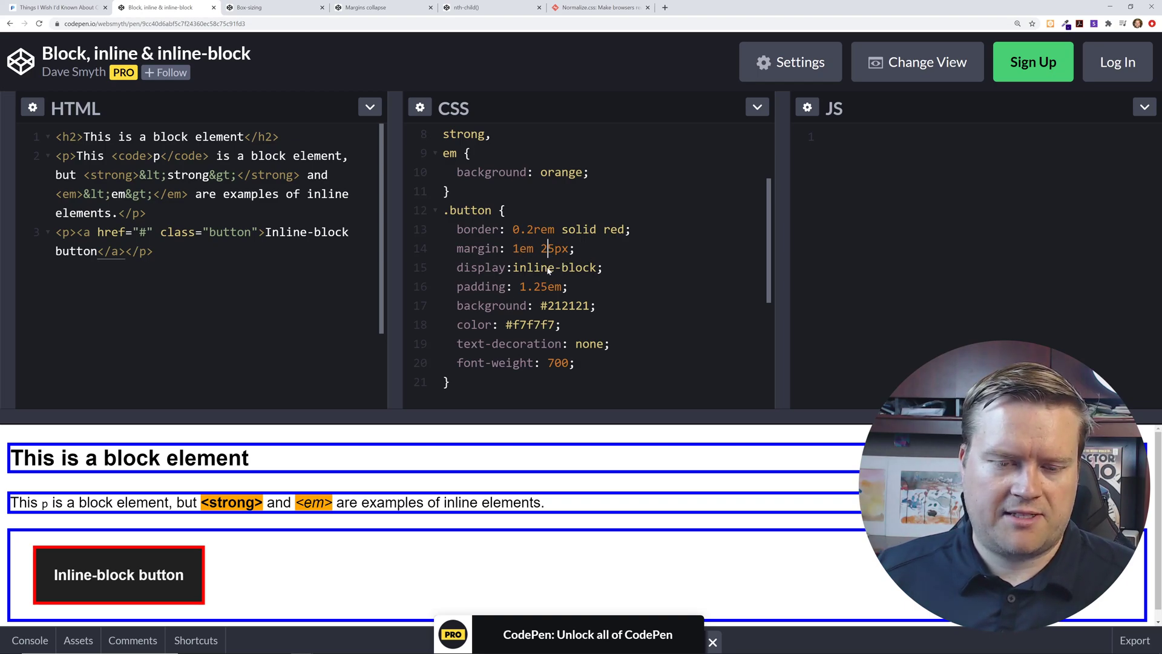
pyautogui.moveTo(563, 268); pyautogui.dragTo(514, 267)
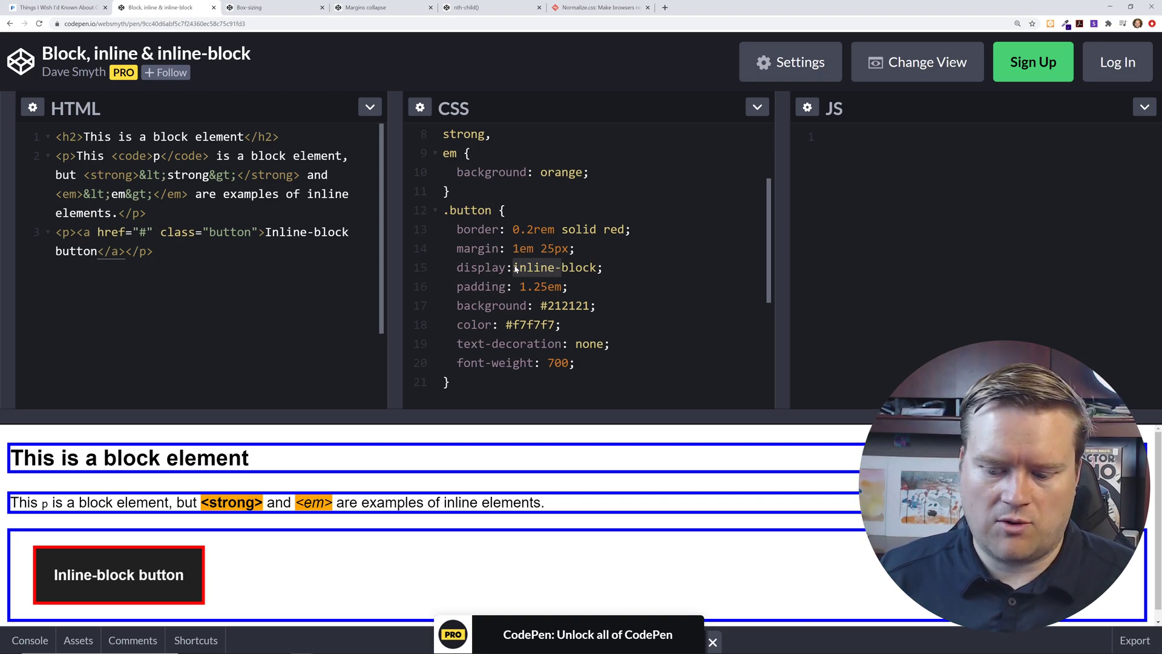
pyautogui.press('BackSpace')
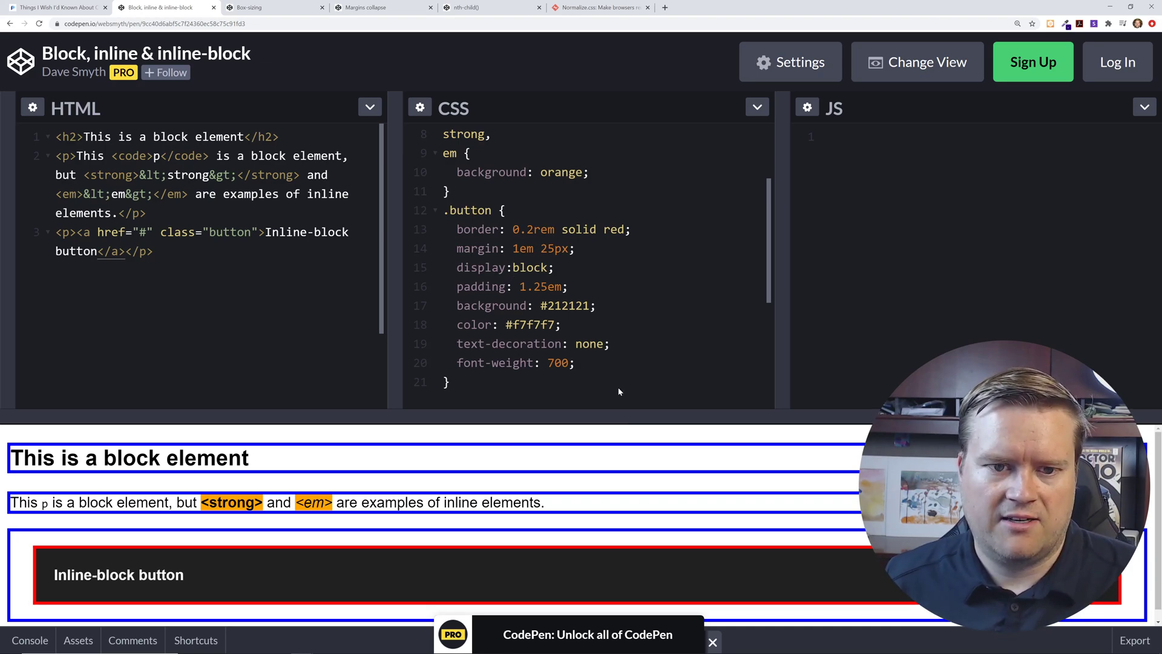
pyautogui.click(62, 7)
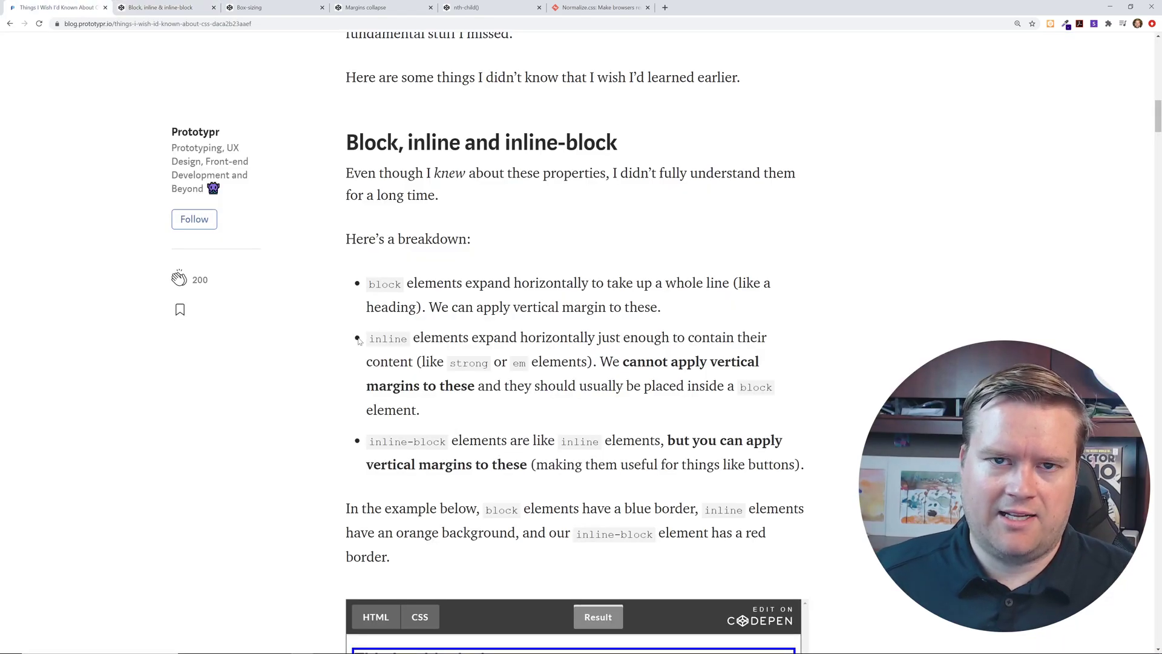
pyautogui.scroll(-5, 358, 340)
pyautogui.scroll(-5, 359, 340)
pyautogui.scroll(-5, 359, 341)
pyautogui.scroll(-3, 358, 340)
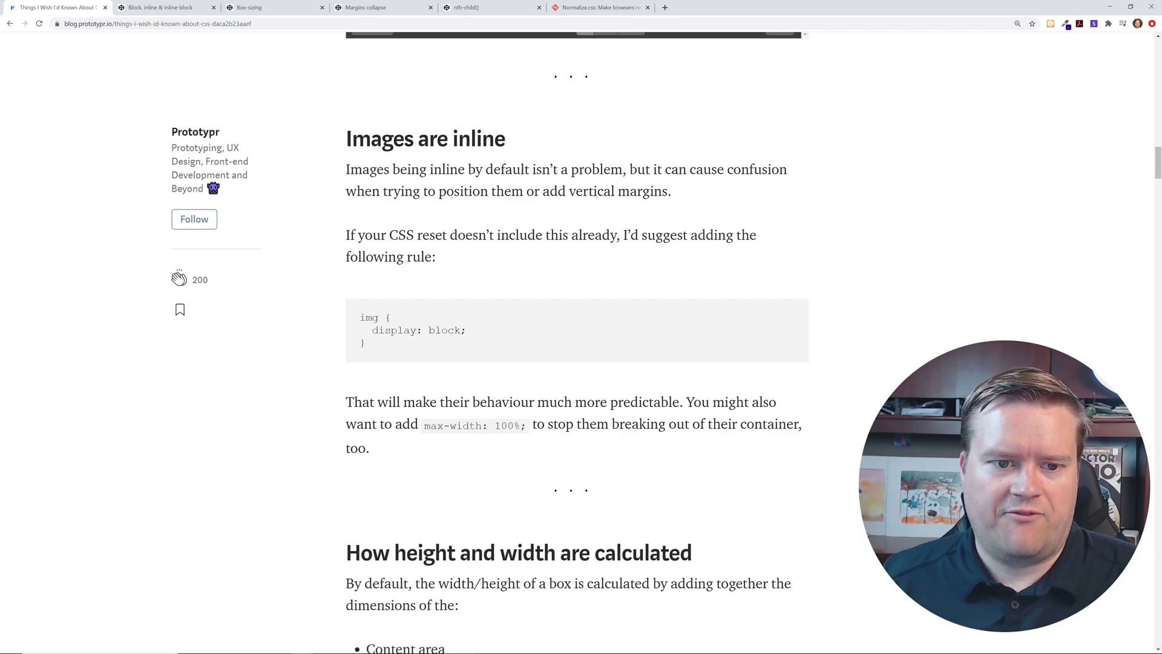
# Highlight the display: block; snippet and the word box-sizing while reading down the article.
pyautogui.moveTo(467, 330); pyautogui.dragTo(373, 330)
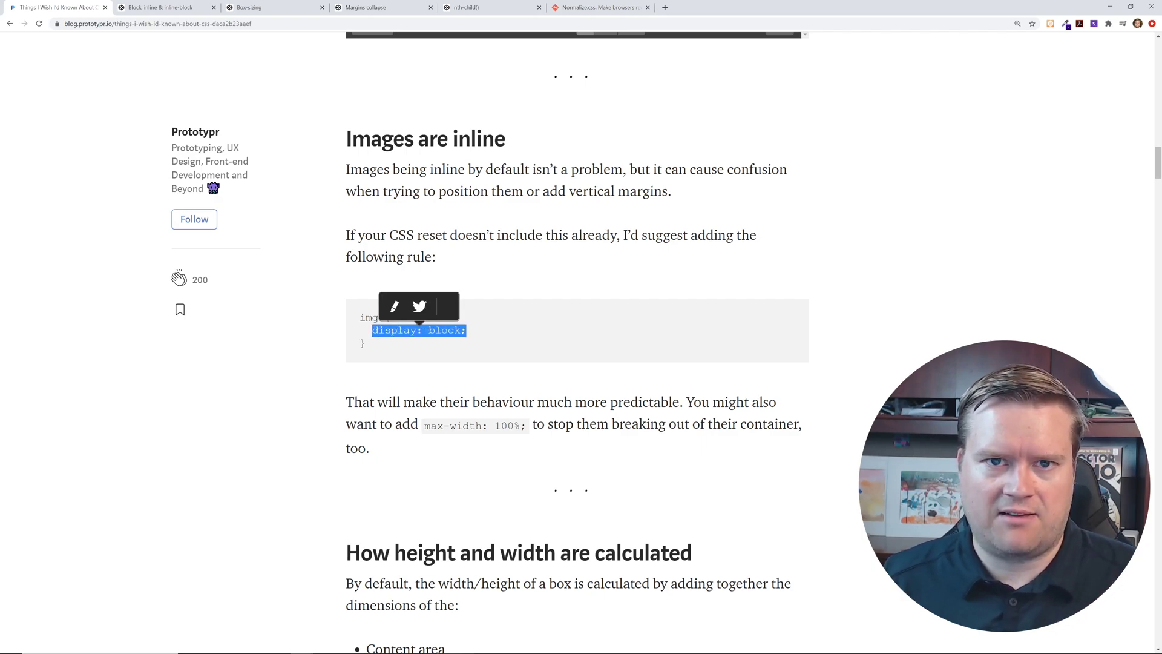
pyautogui.click(419, 353)
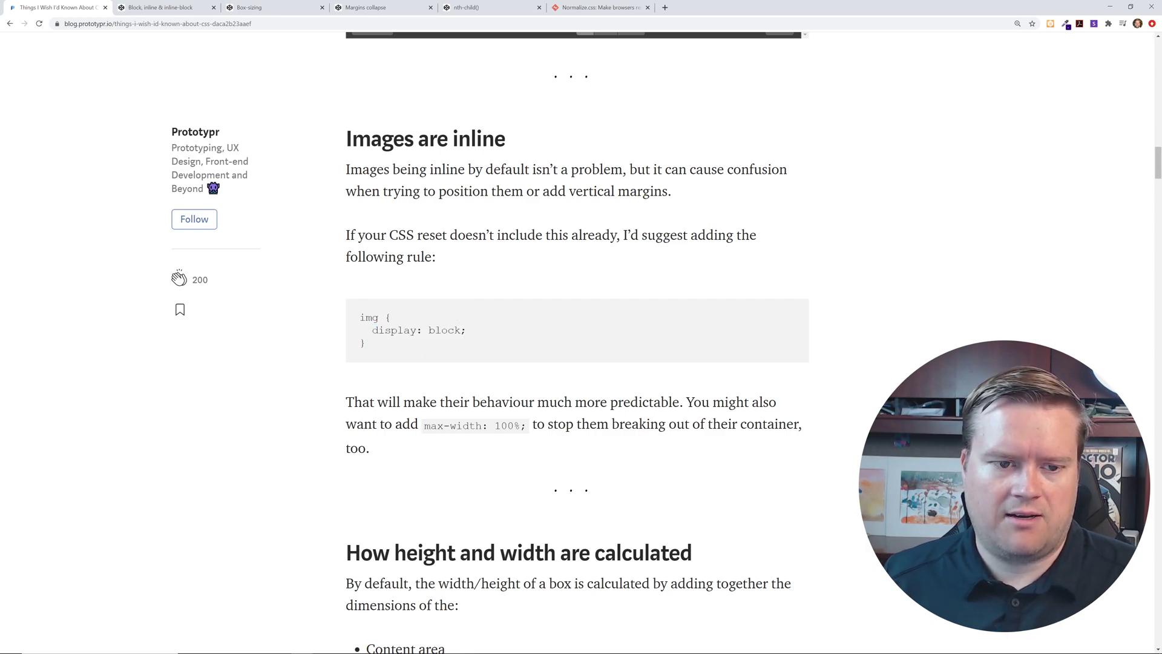
pyautogui.moveTo(379, 331); pyautogui.dragTo(512, 335)
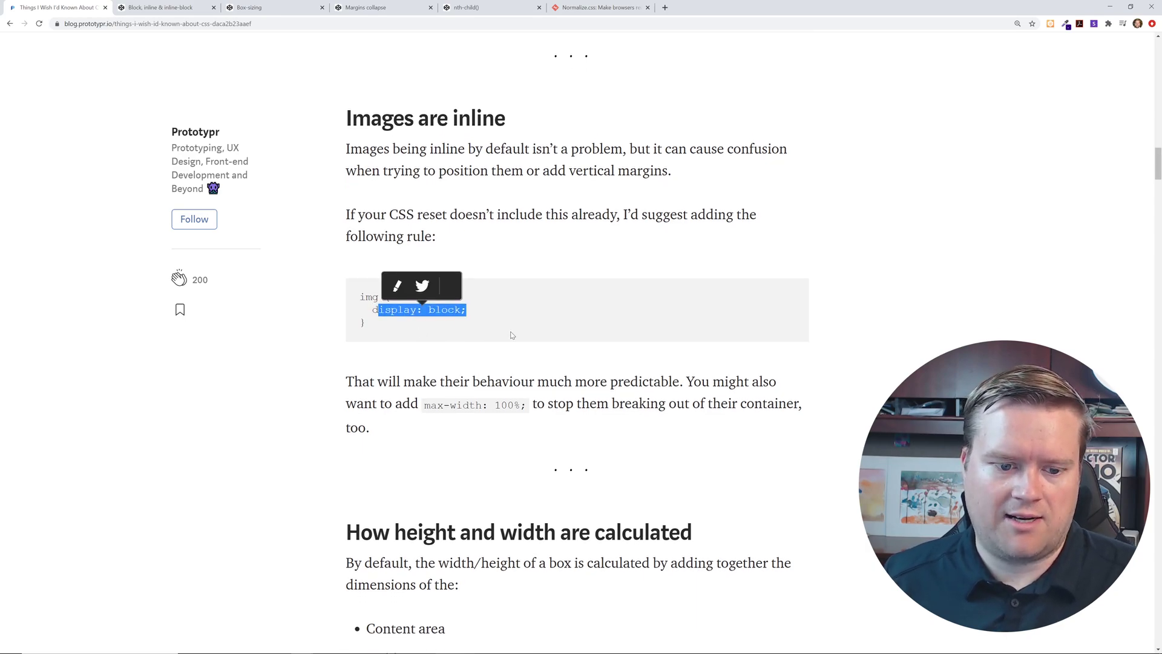
pyautogui.scroll(-4, 511, 336)
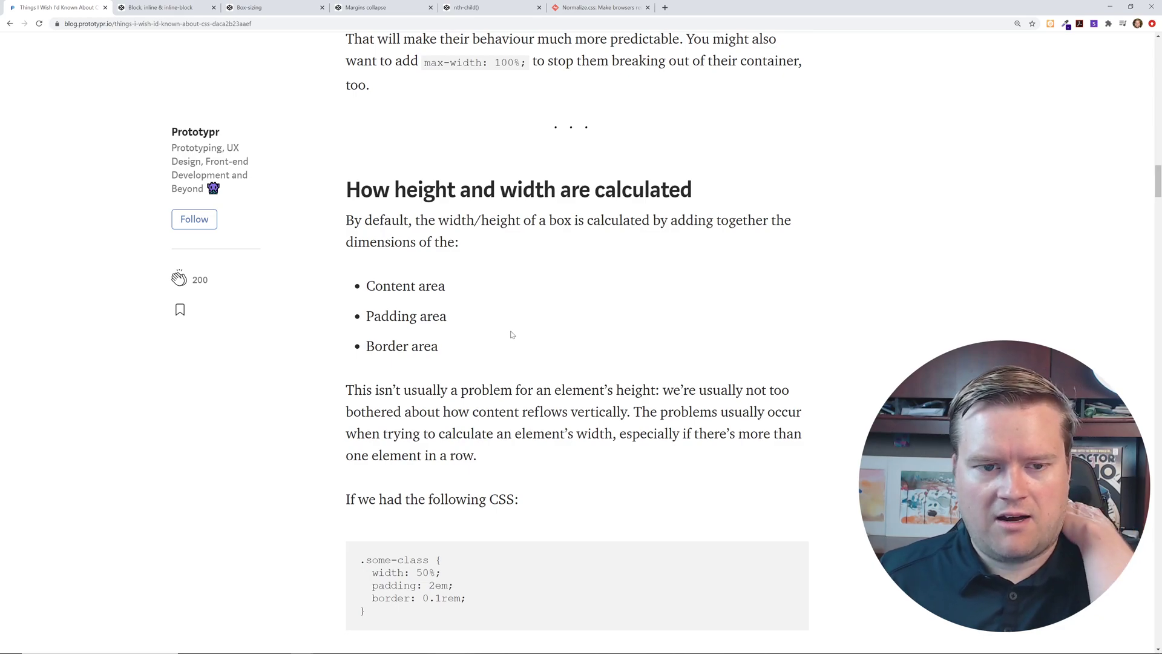
pyautogui.scroll(-1, 510, 335)
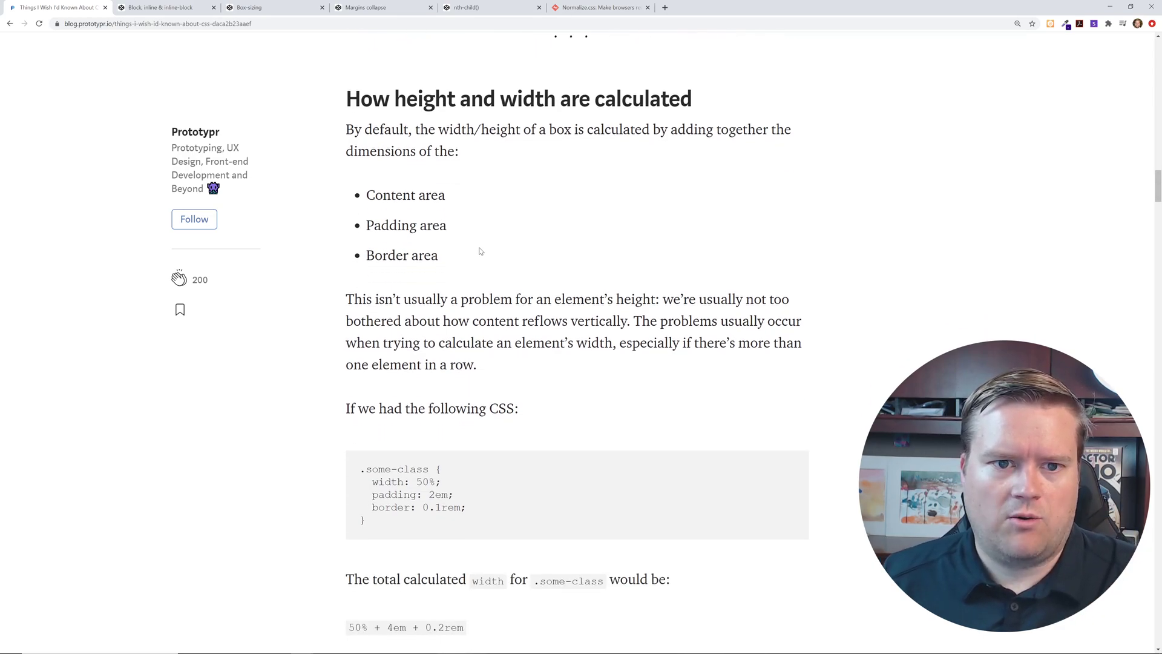
pyautogui.scroll(-2, 480, 251)
pyautogui.scroll(-2, 480, 251)
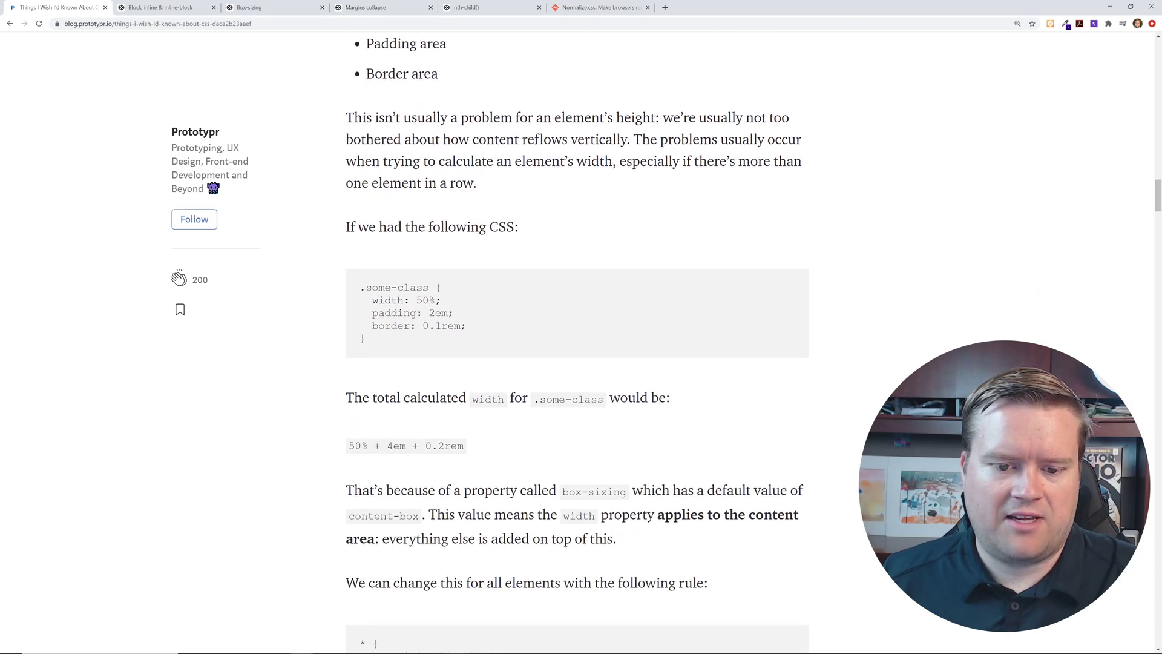
pyautogui.scroll(1, 476, 258)
pyautogui.scroll(1, 476, 258)
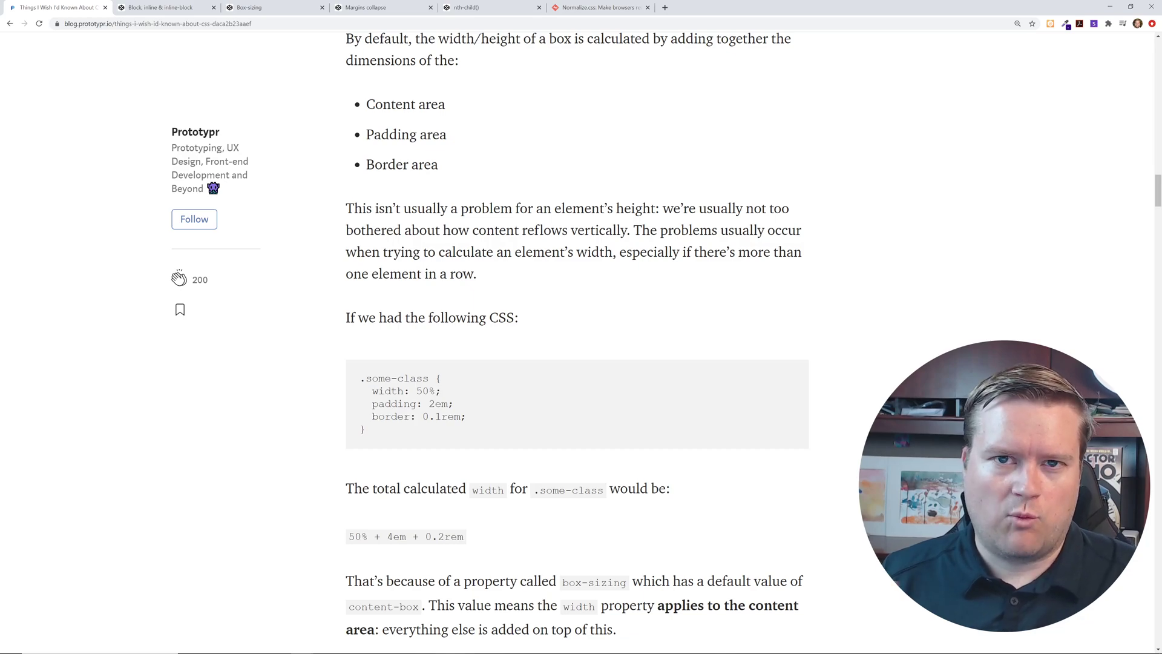
pyautogui.scroll(-1, 503, 268)
pyautogui.scroll(-1, 502, 269)
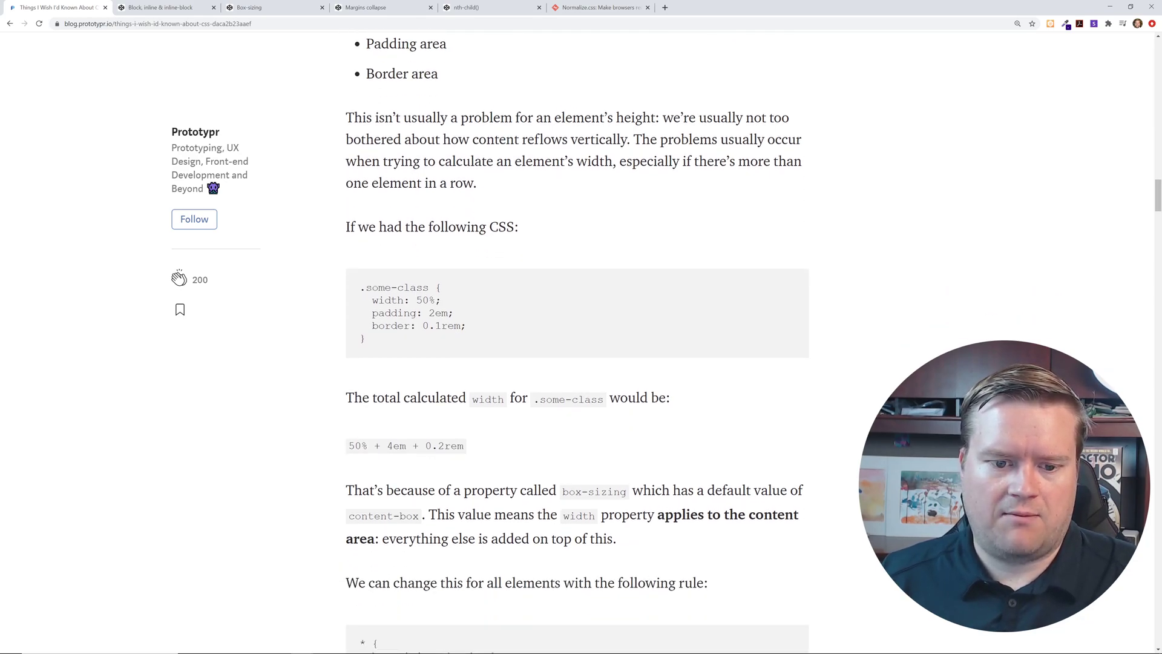
pyautogui.moveTo(345, 490); pyautogui.dragTo(557, 491)
pyautogui.doubleClick(593, 490)
pyautogui.scroll(1, 563, 464)
pyautogui.click(526, 437)
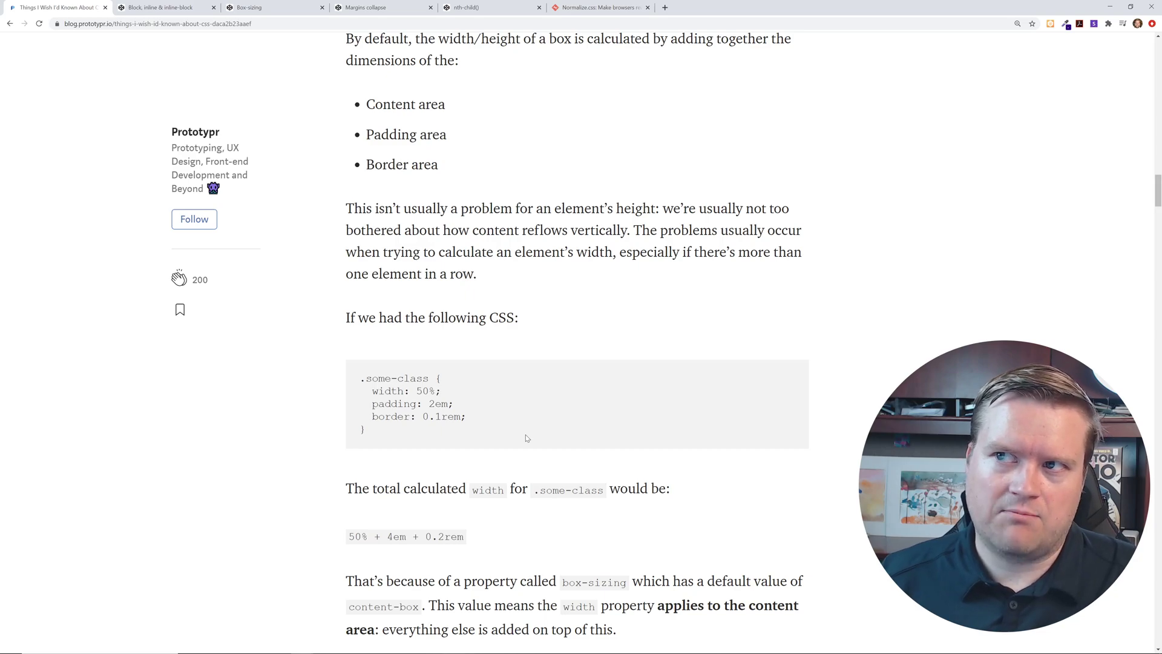
# Open the Box-sizing pen, highlight its heading and padding sentence, and enlarge the editors.
pyautogui.click(276, 7)
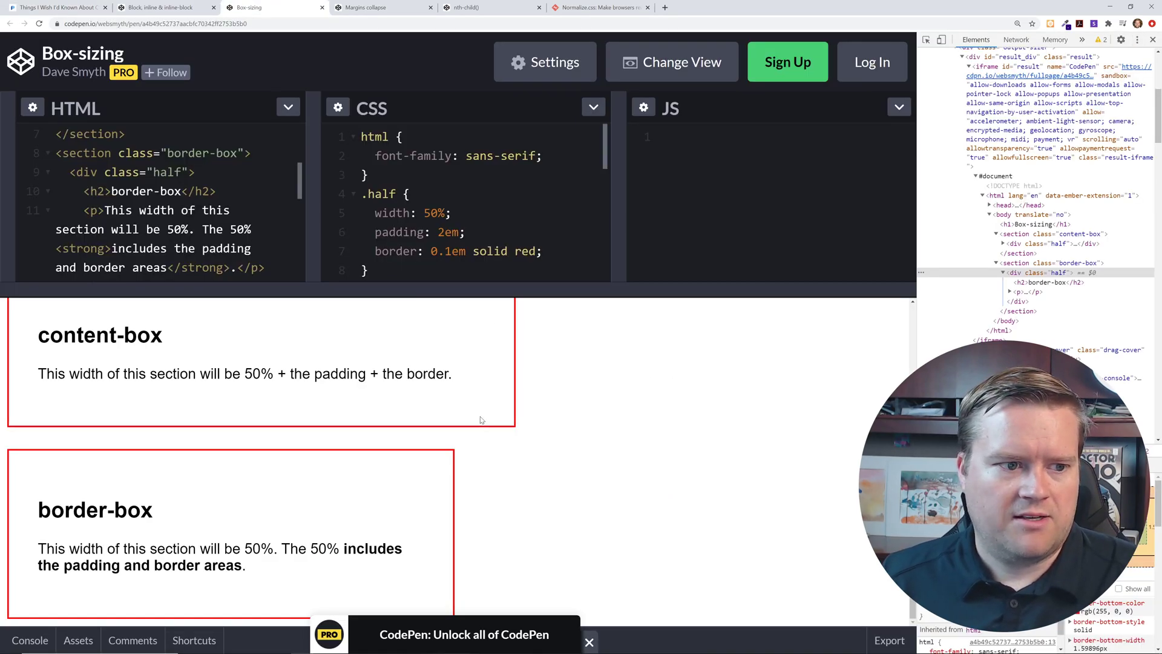
pyautogui.scroll(3, 481, 420)
pyautogui.tripleClick(139, 336)
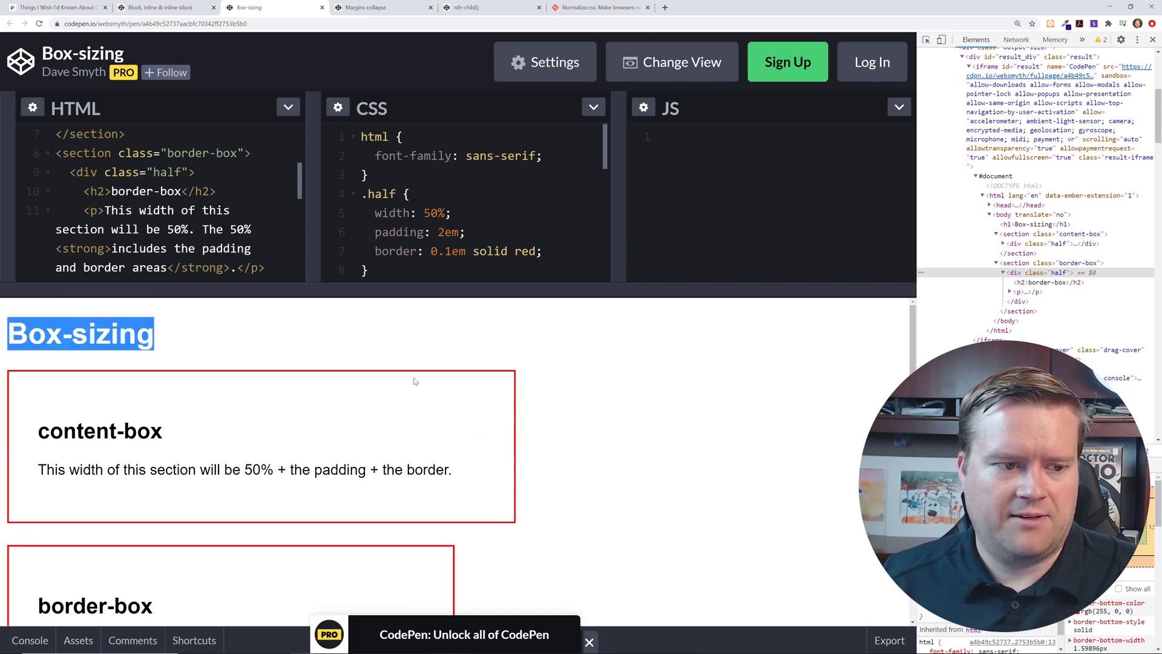
pyautogui.scroll(-1, 414, 381)
pyautogui.moveTo(39, 385); pyautogui.dragTo(459, 433)
pyautogui.click(185, 402)
pyautogui.scroll(1, 283, 396)
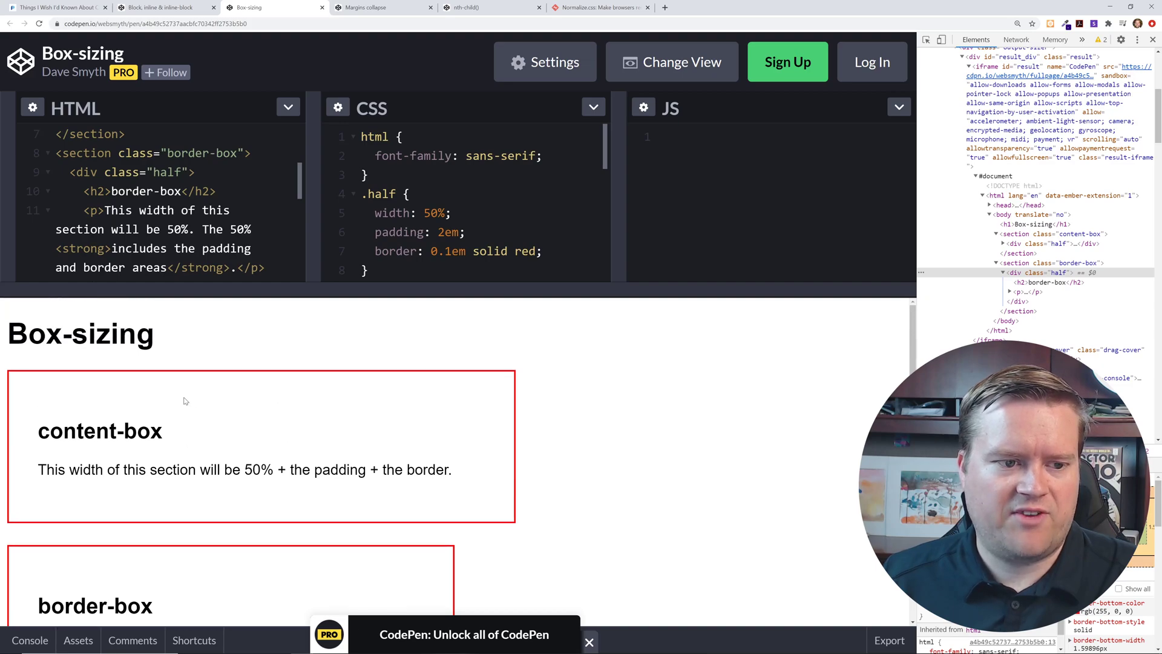
pyautogui.moveTo(189, 470); pyautogui.dragTo(396, 469)
pyautogui.moveTo(512, 296); pyautogui.dragTo(512, 323)
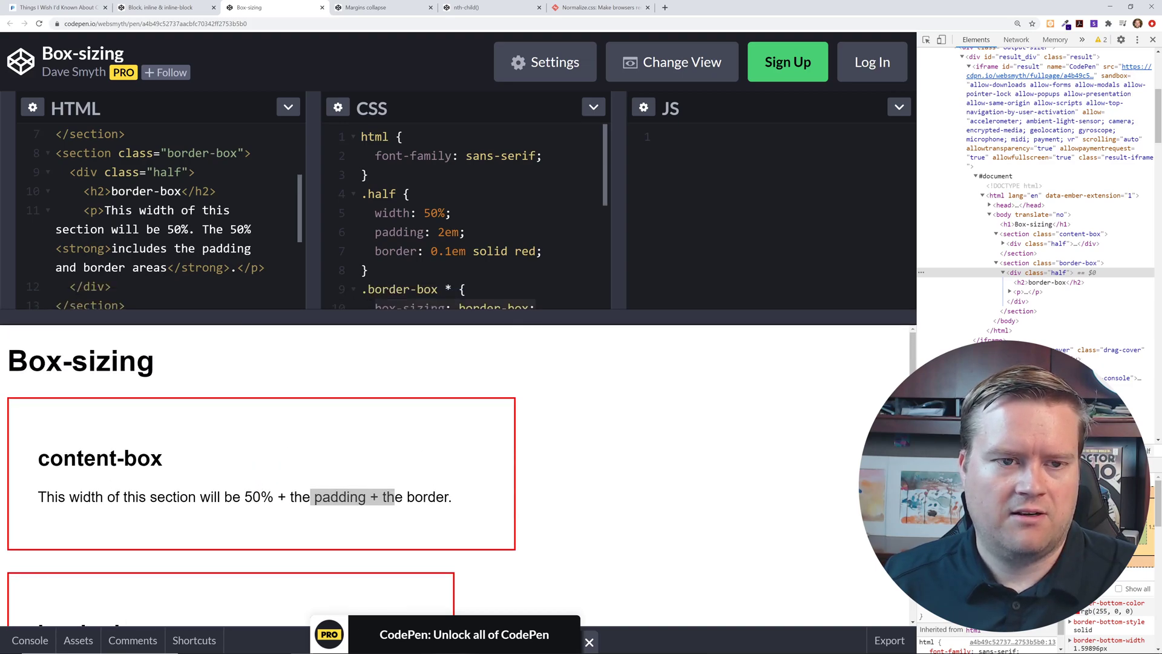
pyautogui.scroll(-2, 473, 219)
pyautogui.scroll(-2, 472, 218)
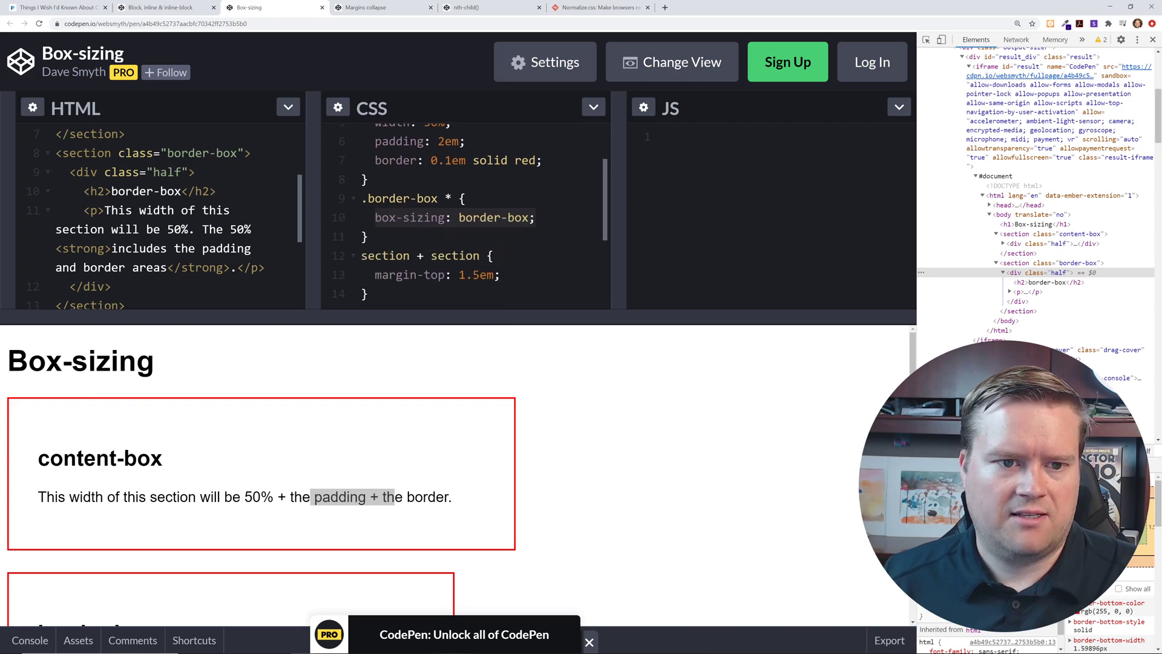
pyautogui.scroll(-2, 472, 217)
pyautogui.scroll(3, 472, 218)
pyautogui.scroll(-1, 473, 218)
pyautogui.click(404, 255)
pyautogui.press('Down')
pyautogui.scroll(3, 472, 218)
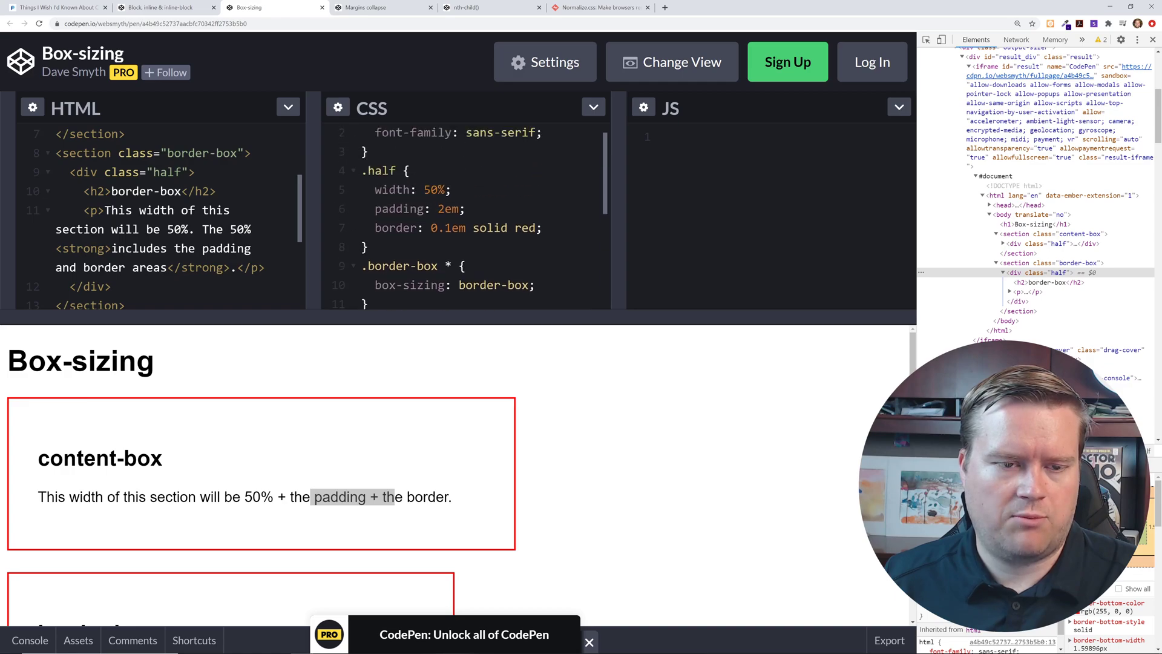
pyautogui.scroll(1, 472, 218)
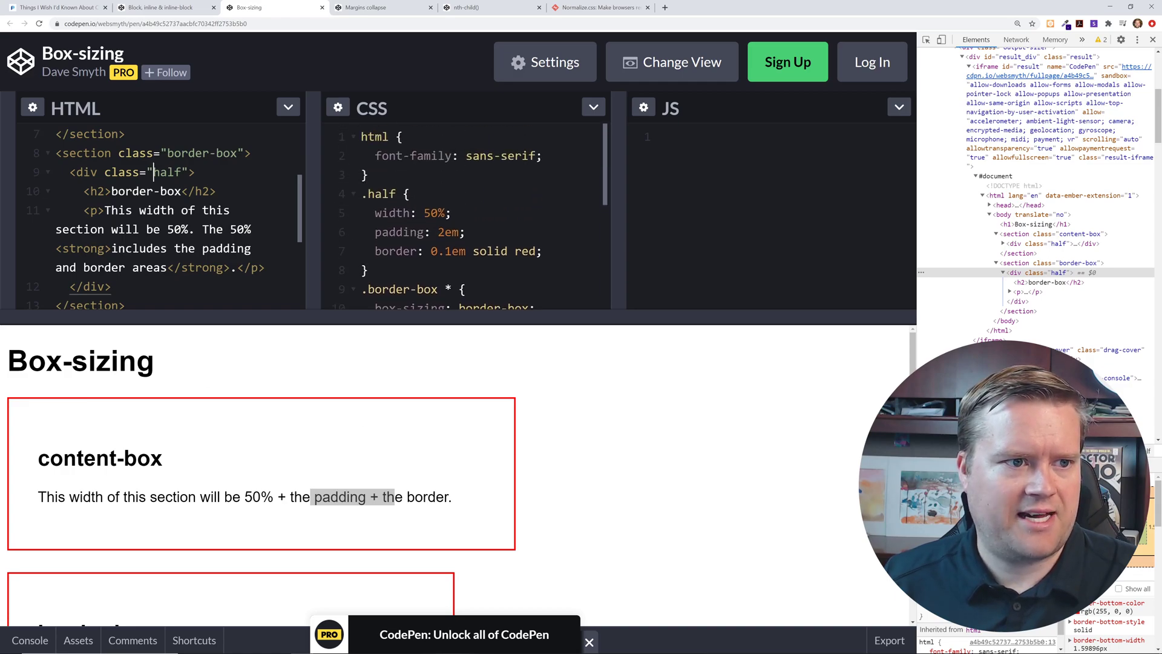
# Highlight the half class, its 50% width and solid red border, and the border-box heading.
pyautogui.doubleClick(169, 172)
pyautogui.moveTo(404, 213)
pyautogui.mouseDown()
pyautogui.moveTo(452, 213)
pyautogui.moveTo(466, 232)
pyautogui.mouseUp()
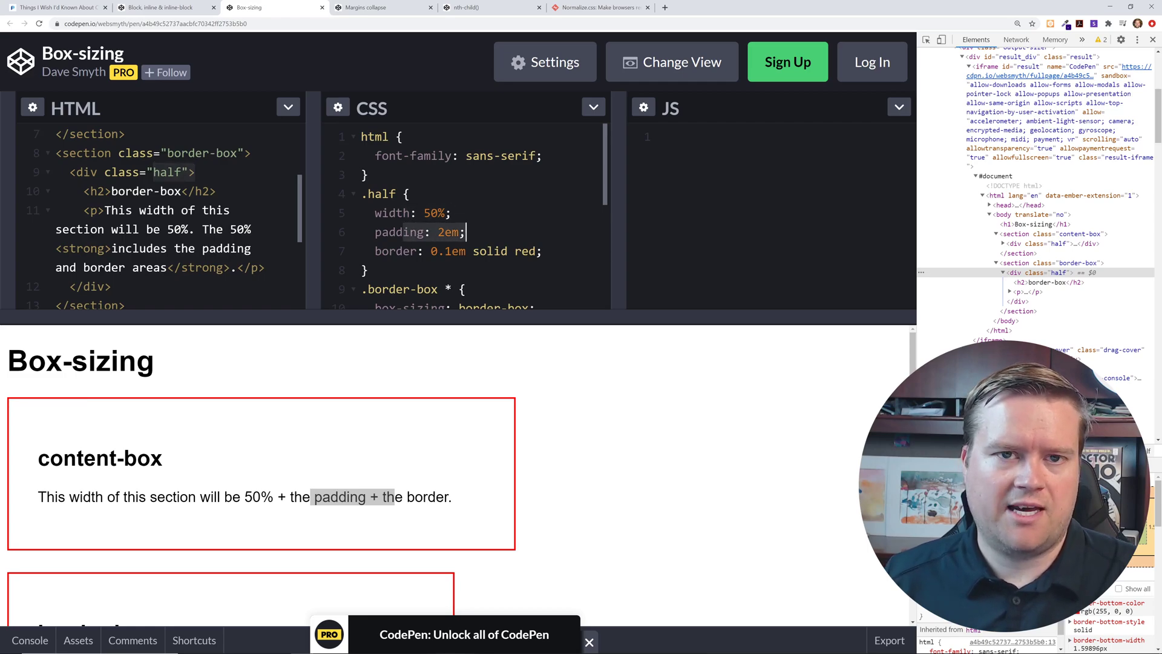
pyautogui.moveTo(381, 250); pyautogui.dragTo(543, 251)
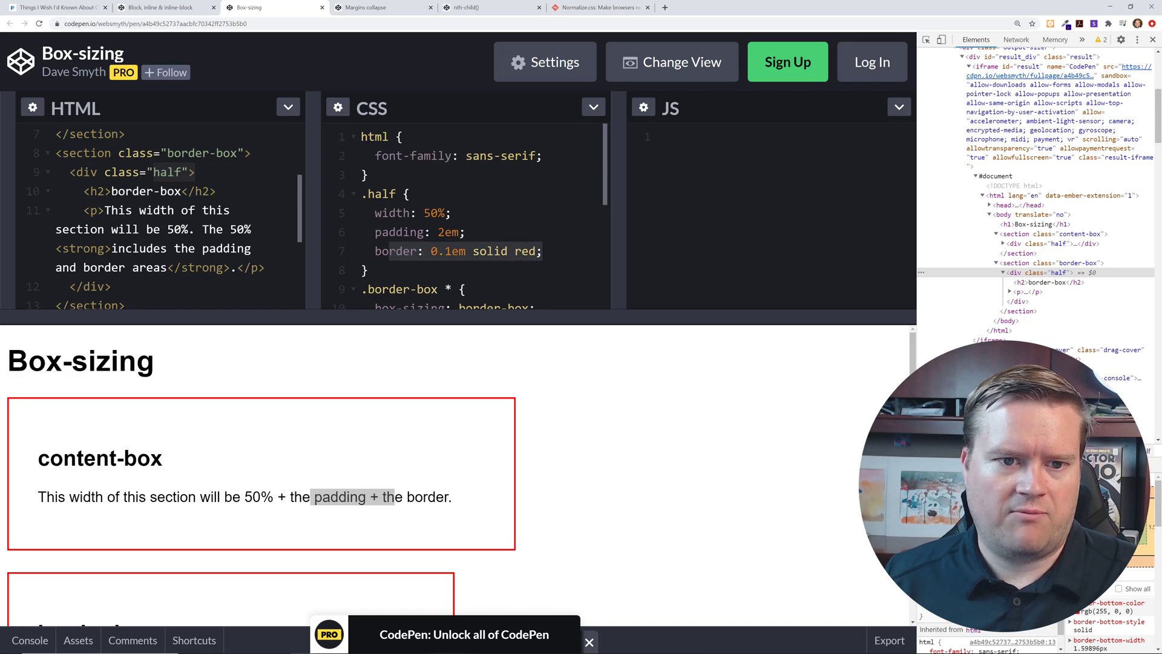
pyautogui.moveTo(472, 251); pyautogui.dragTo(544, 250)
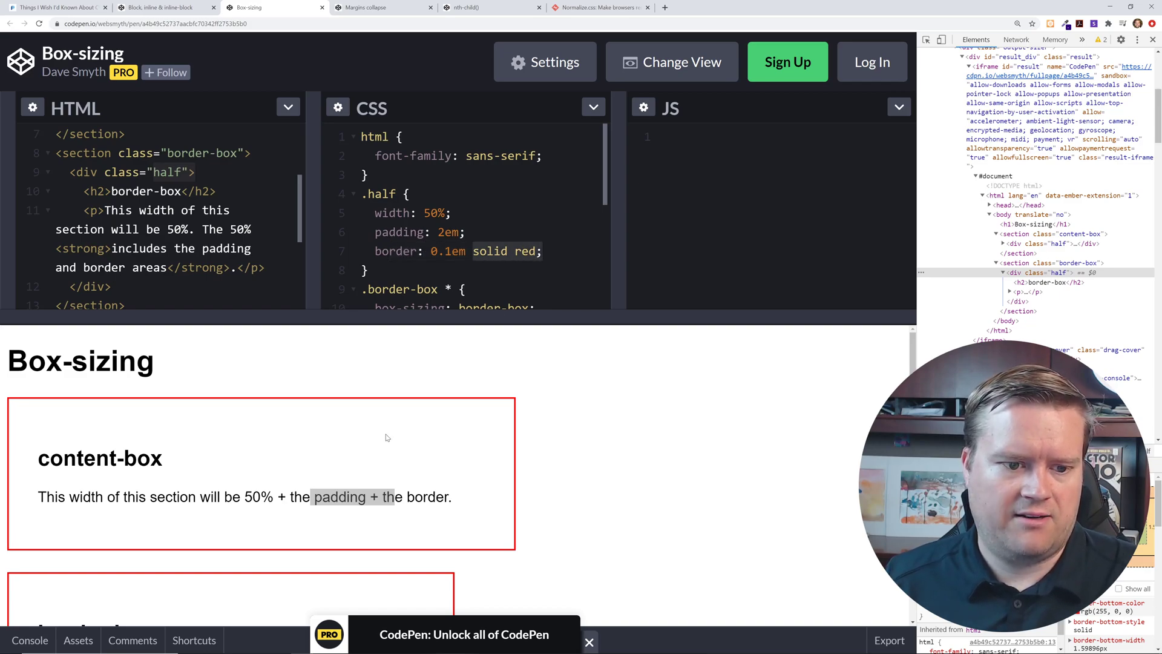
pyautogui.scroll(-2, 385, 437)
pyautogui.scroll(-3, 386, 436)
pyautogui.scroll(-2, 385, 437)
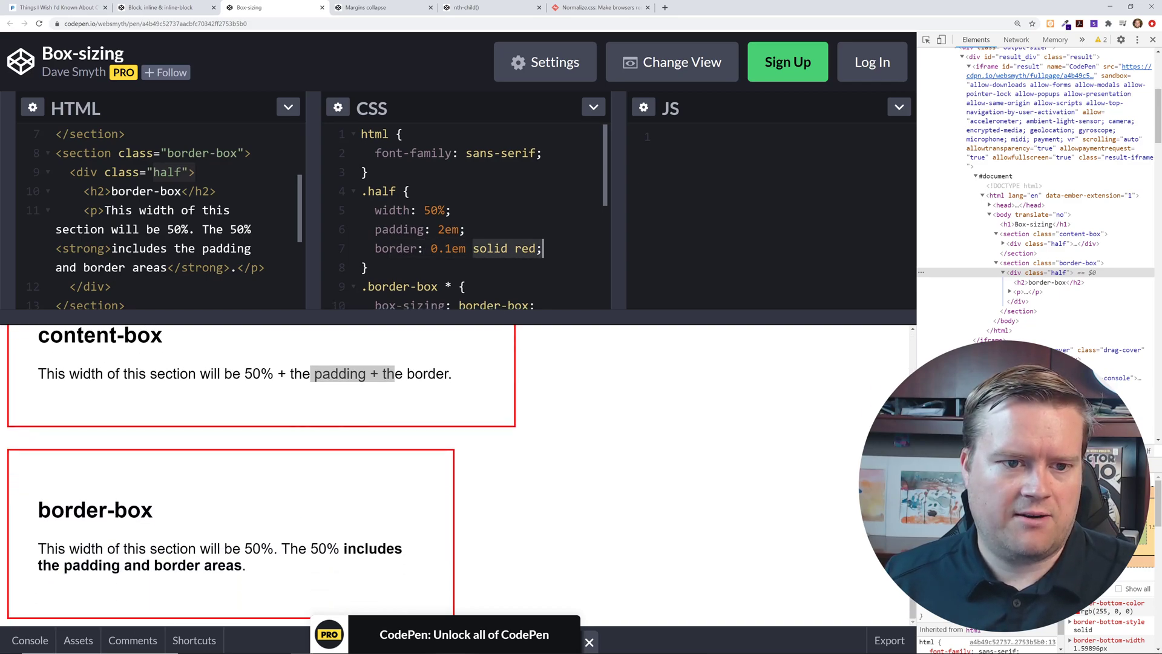
pyautogui.scroll(-1, 455, 217)
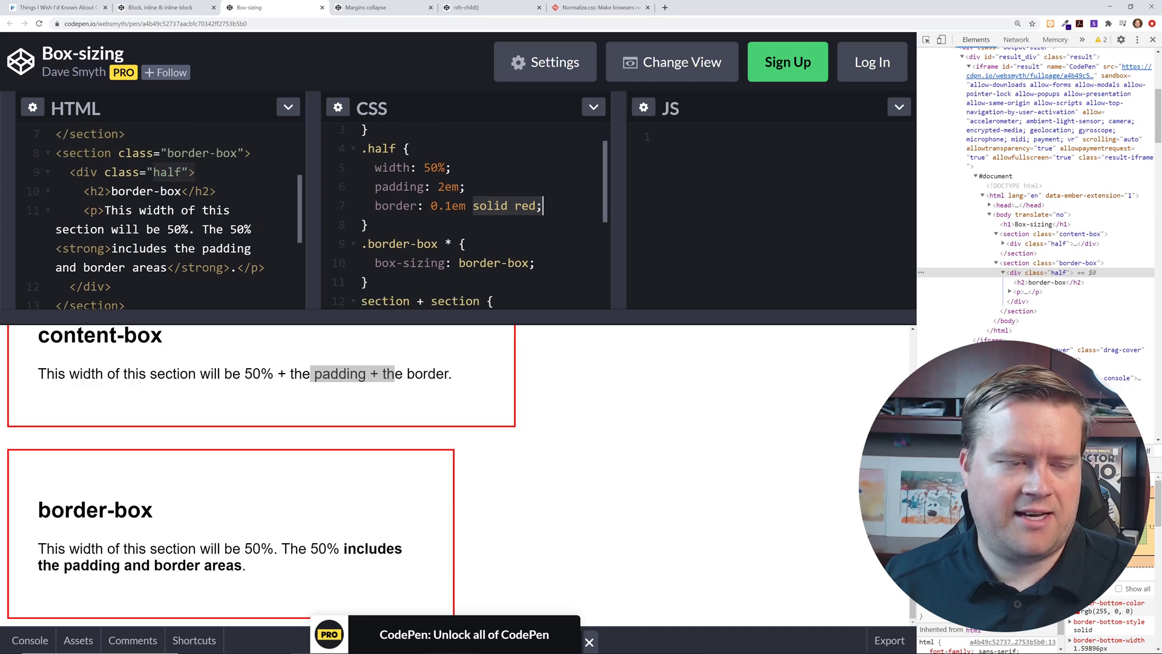
pyautogui.moveTo(111, 191); pyautogui.dragTo(184, 190)
pyautogui.scroll(-2, 164, 218)
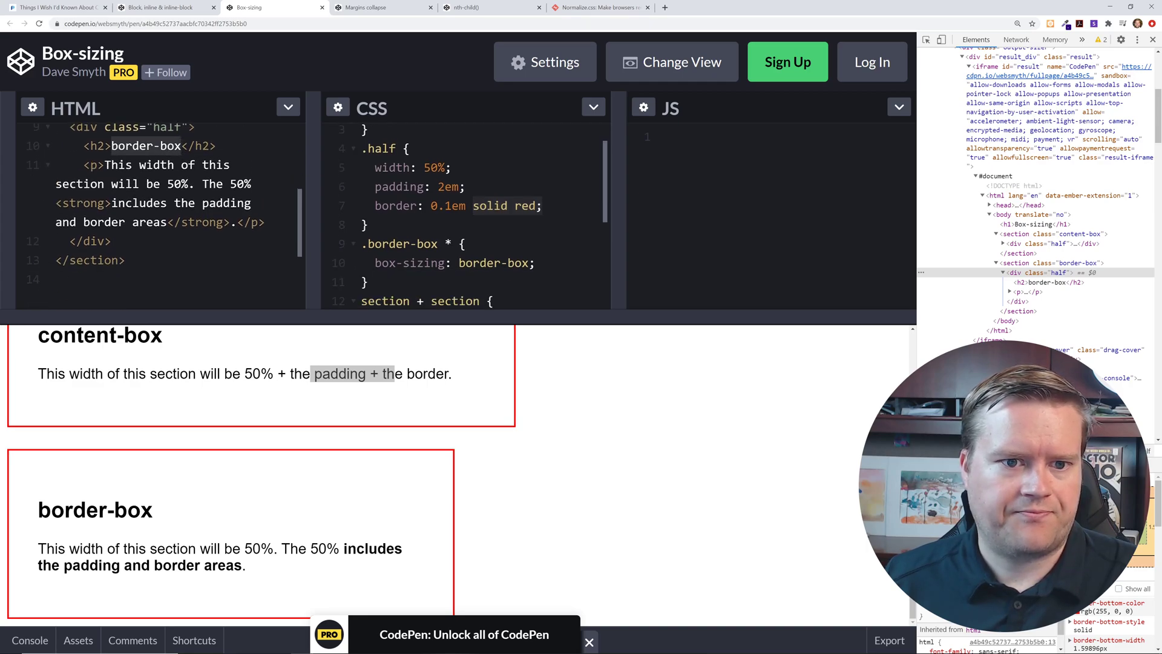
pyautogui.scroll(-3, 454, 218)
pyautogui.moveTo(375, 171); pyautogui.dragTo(536, 171)
# Highlight the preview's 50% width and padding-and-border phrases and the content-box section text.
pyautogui.click(291, 490)
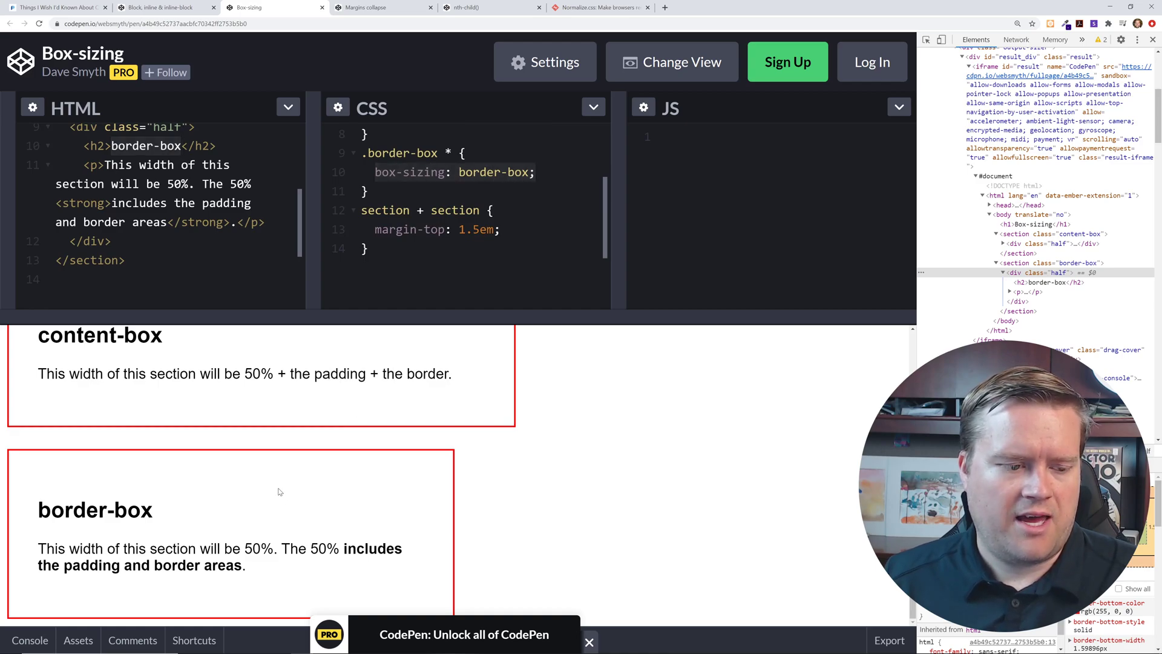
pyautogui.moveTo(124, 549); pyautogui.dragTo(340, 548)
pyautogui.click(289, 548)
pyautogui.moveTo(113, 565); pyautogui.dragTo(232, 564)
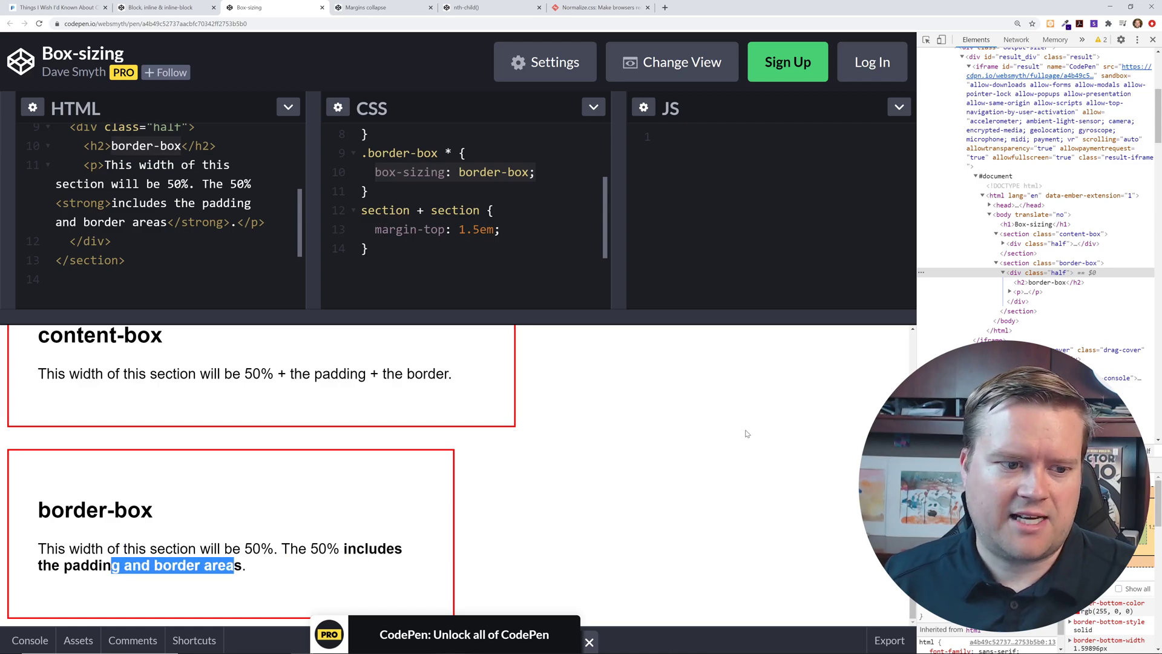
pyautogui.scroll(1, 630, 446)
pyautogui.moveTo(77, 381); pyautogui.dragTo(311, 420)
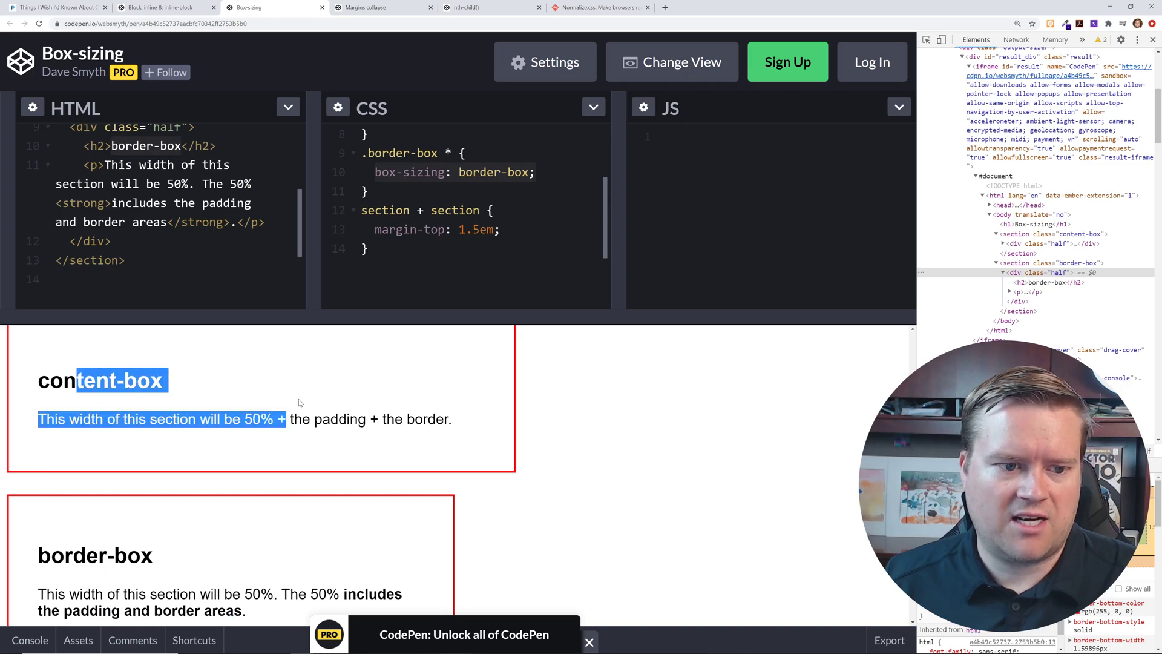
pyautogui.click(318, 420)
pyautogui.scroll(1, 318, 420)
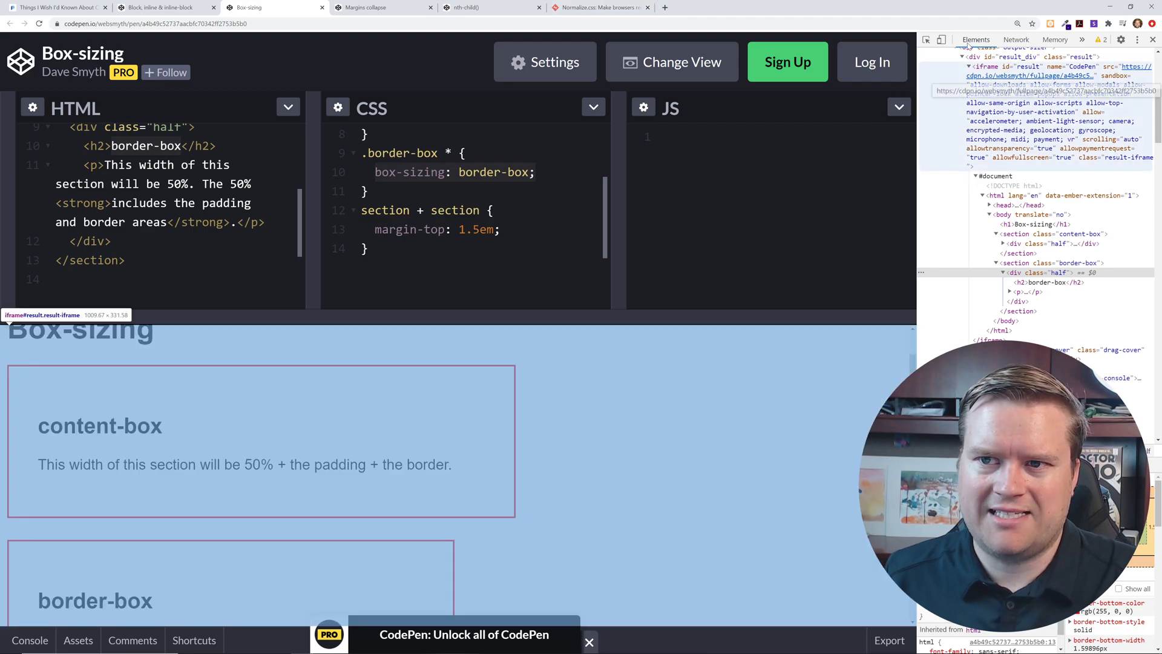
pyautogui.click(927, 39)
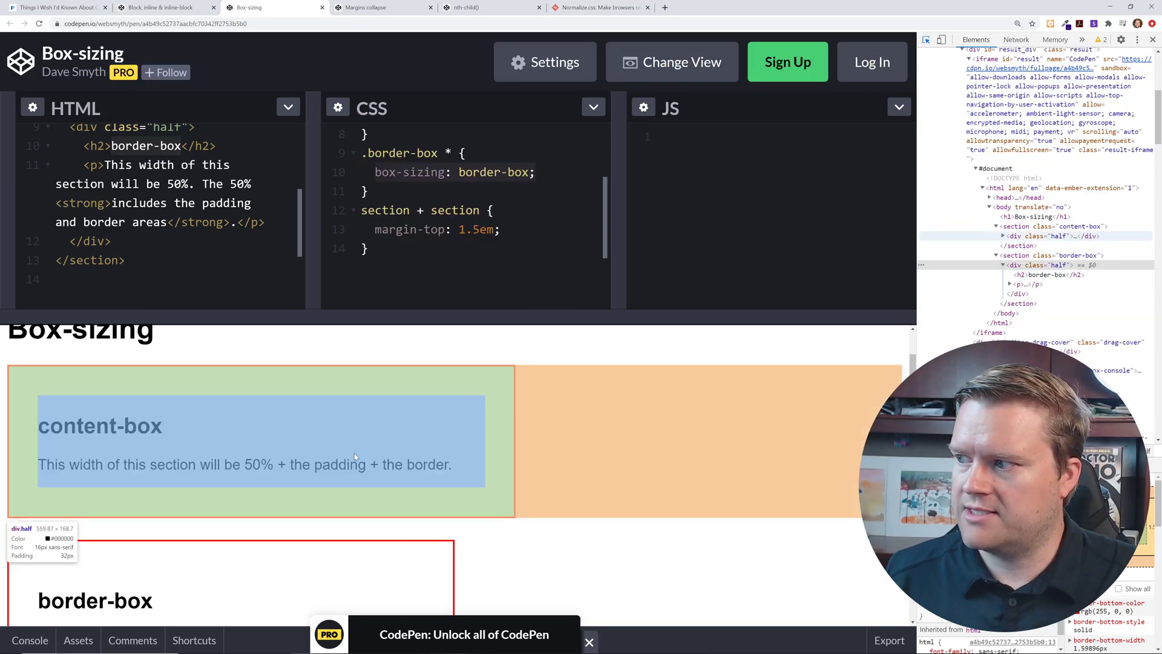
pyautogui.click(355, 454)
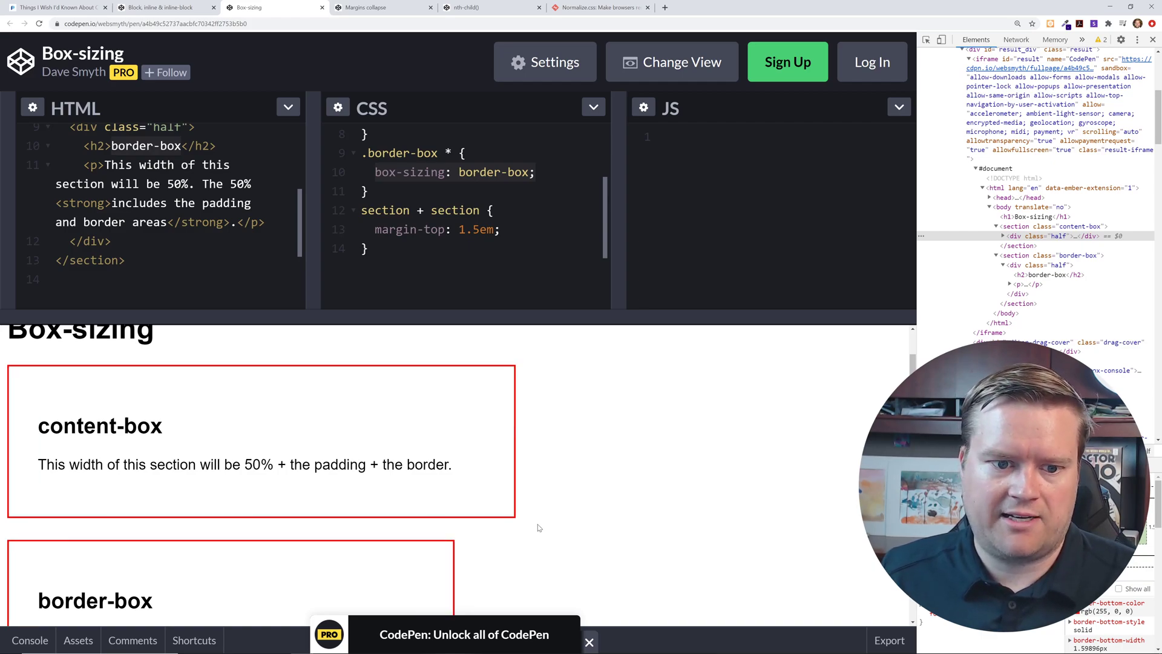
pyautogui.scroll(-2, 617, 464)
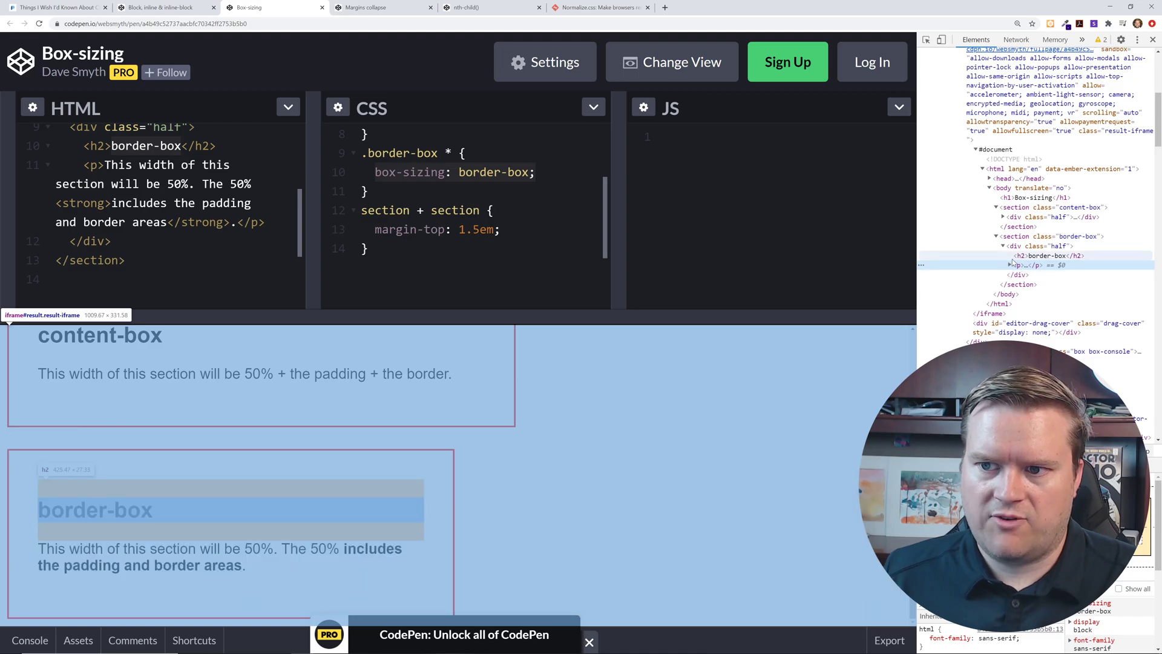
pyautogui.click(1017, 247)
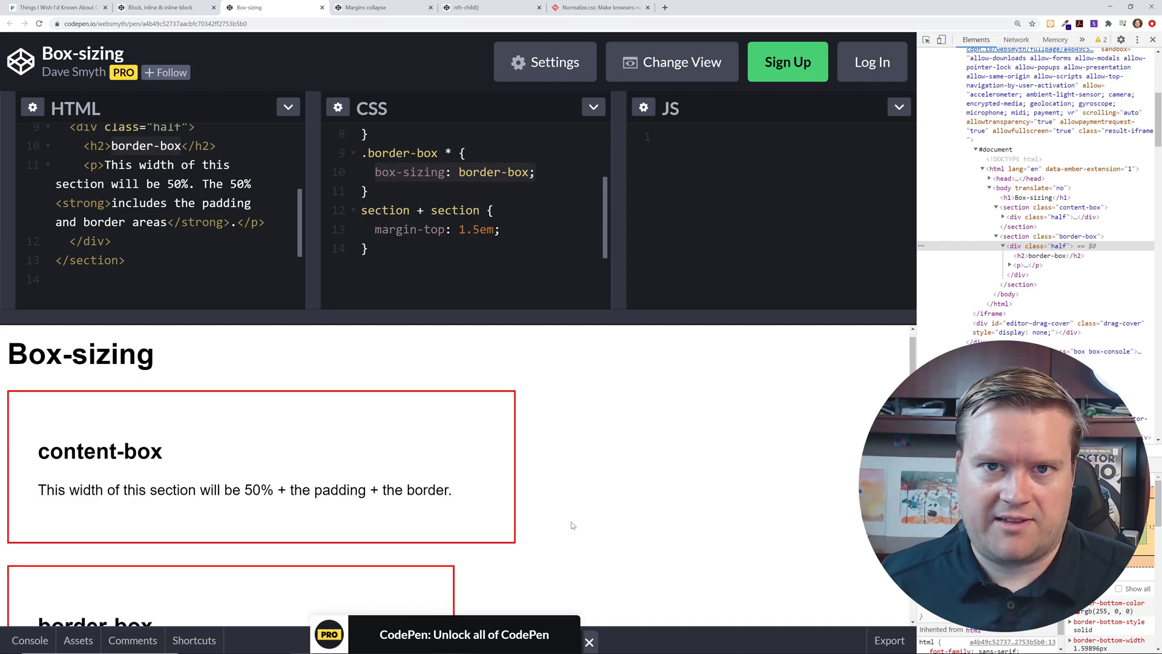
pyautogui.scroll(-3, 673, 476)
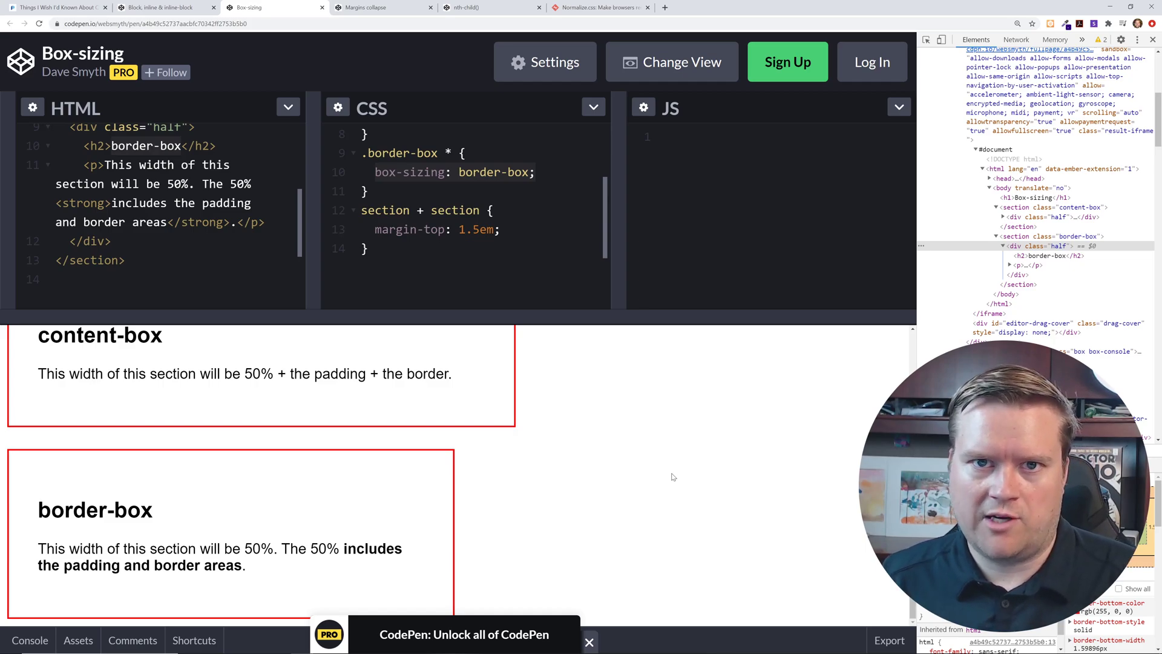
# Highlight the total width formula 50% + 4em + 0.2rem in the article, then open the Margins collapse pen.
pyautogui.click(54, 8)
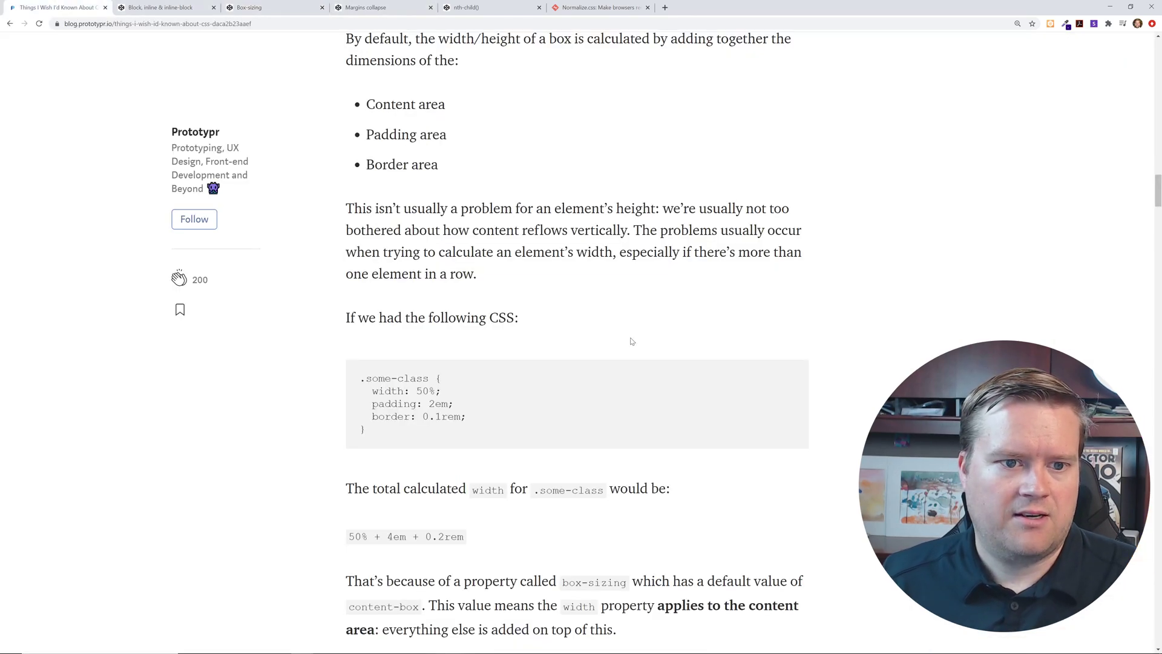
pyautogui.scroll(-1, 558, 346)
pyautogui.scroll(-1, 558, 345)
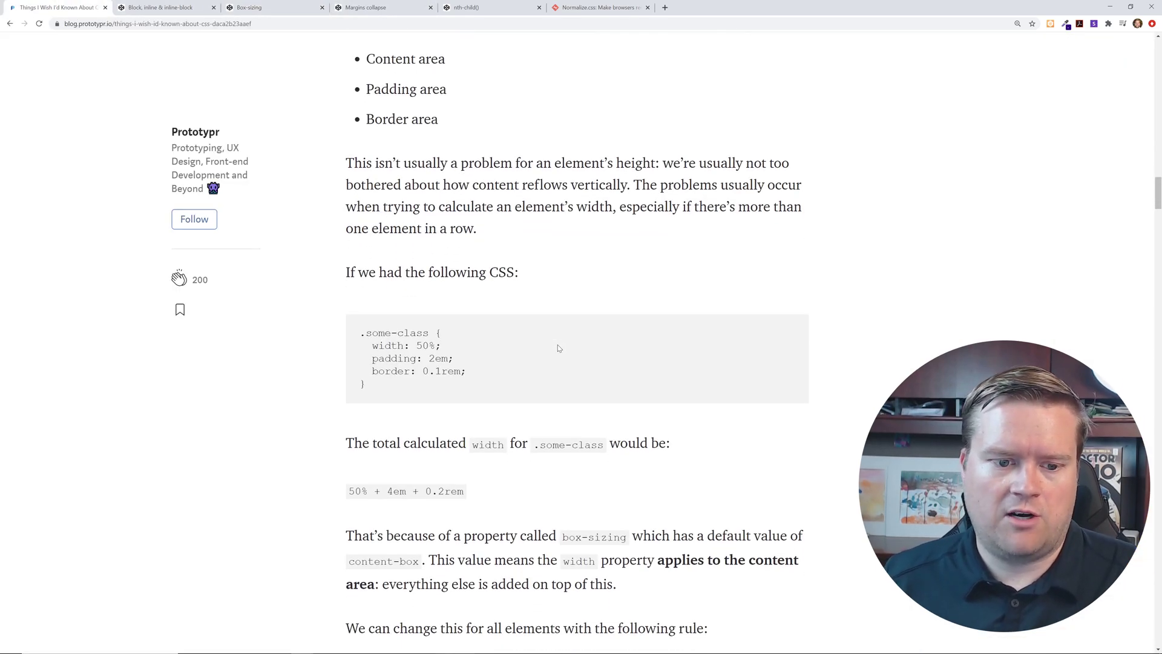
pyautogui.scroll(-2, 533, 336)
pyautogui.moveTo(347, 312); pyautogui.dragTo(471, 312)
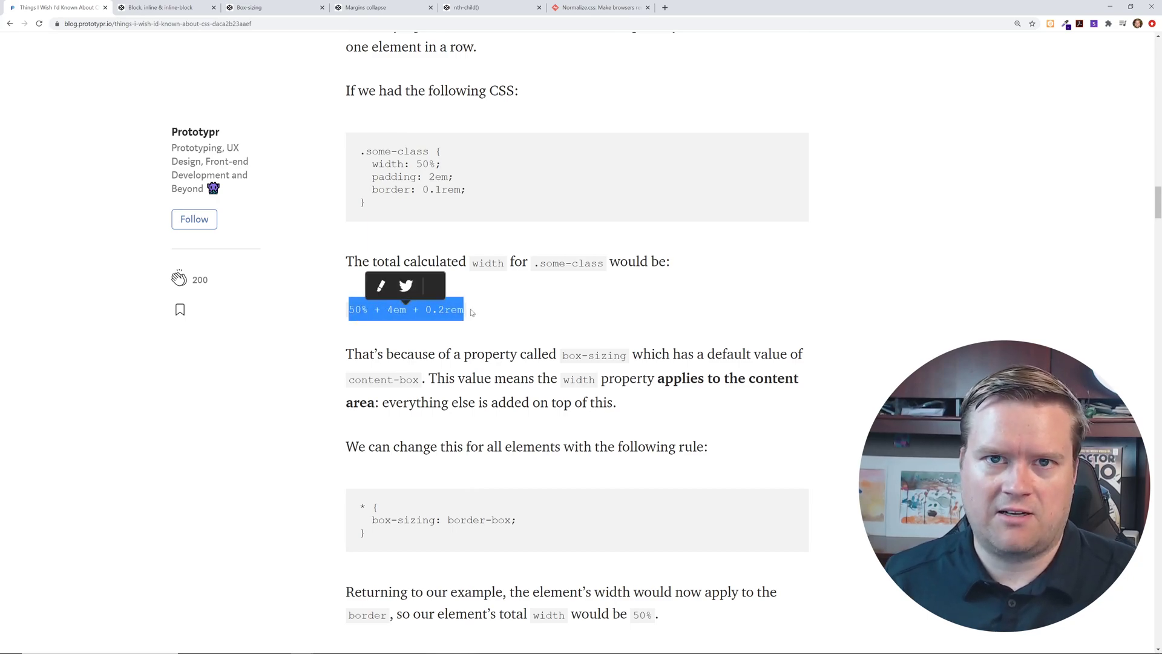
pyautogui.scroll(-1, 471, 311)
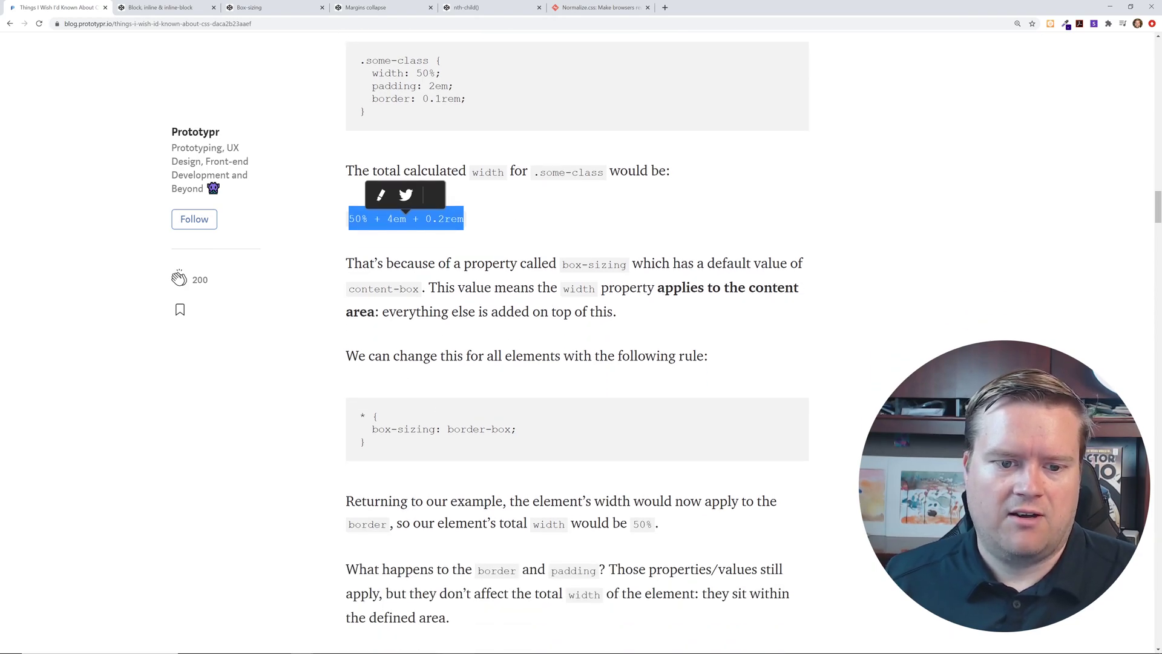
pyautogui.moveTo(441, 429); pyautogui.dragTo(547, 445)
pyautogui.scroll(-1, 546, 445)
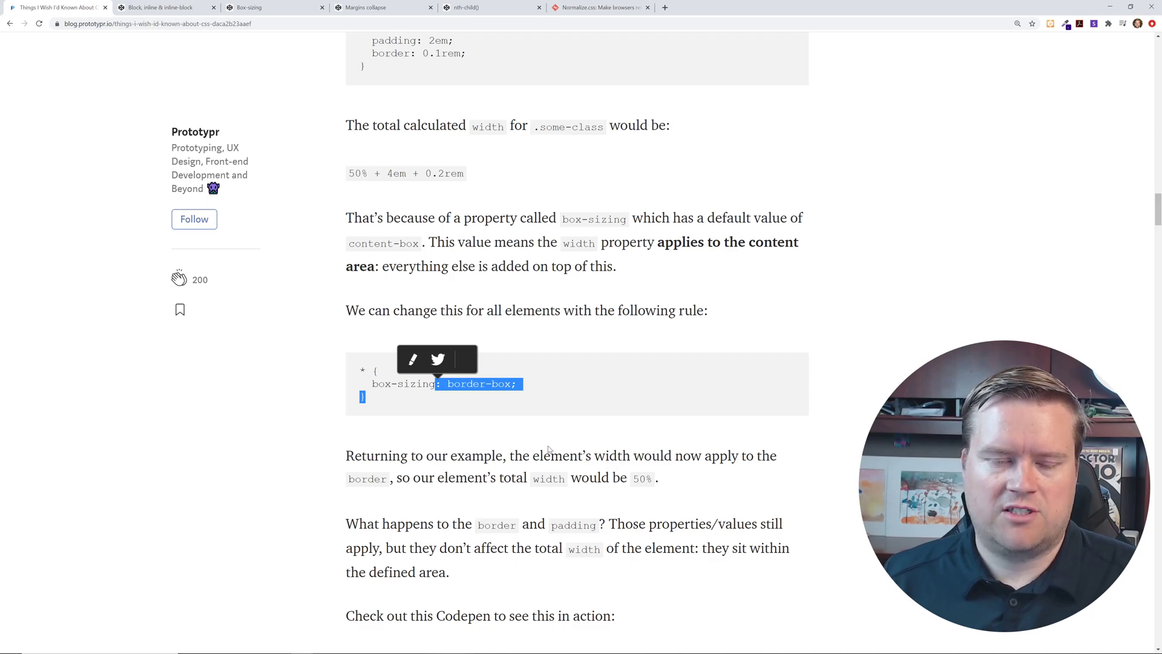
pyautogui.scroll(-3, 549, 447)
pyautogui.scroll(-2, 549, 447)
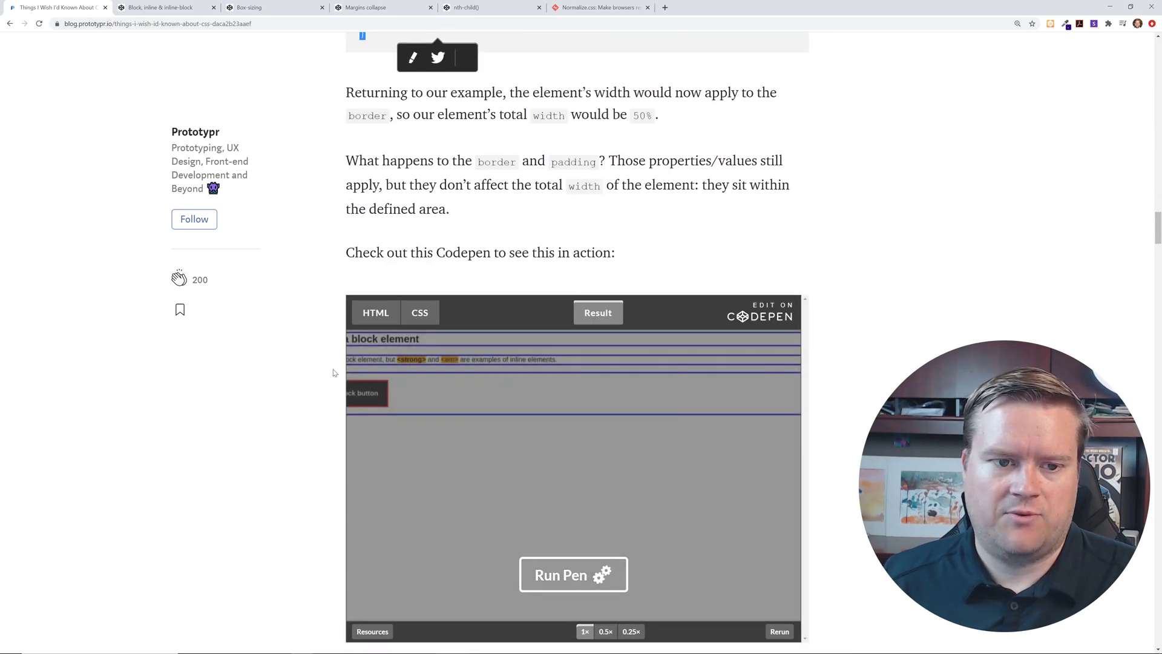
pyautogui.scroll(-3, 326, 394)
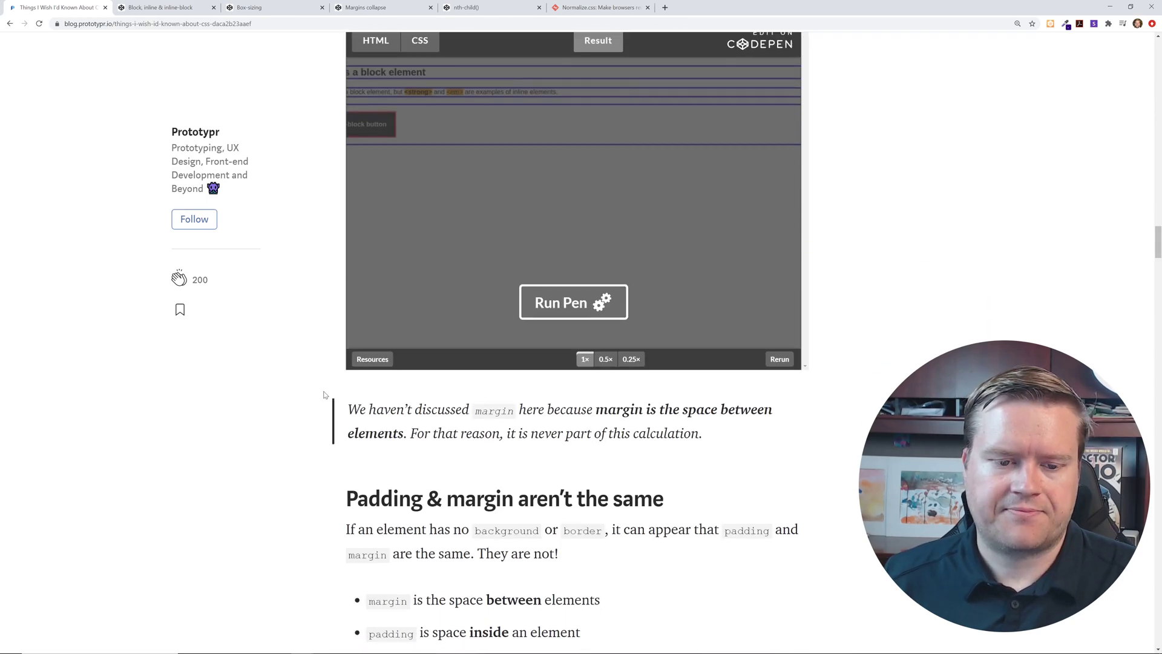
pyautogui.scroll(-3, 325, 394)
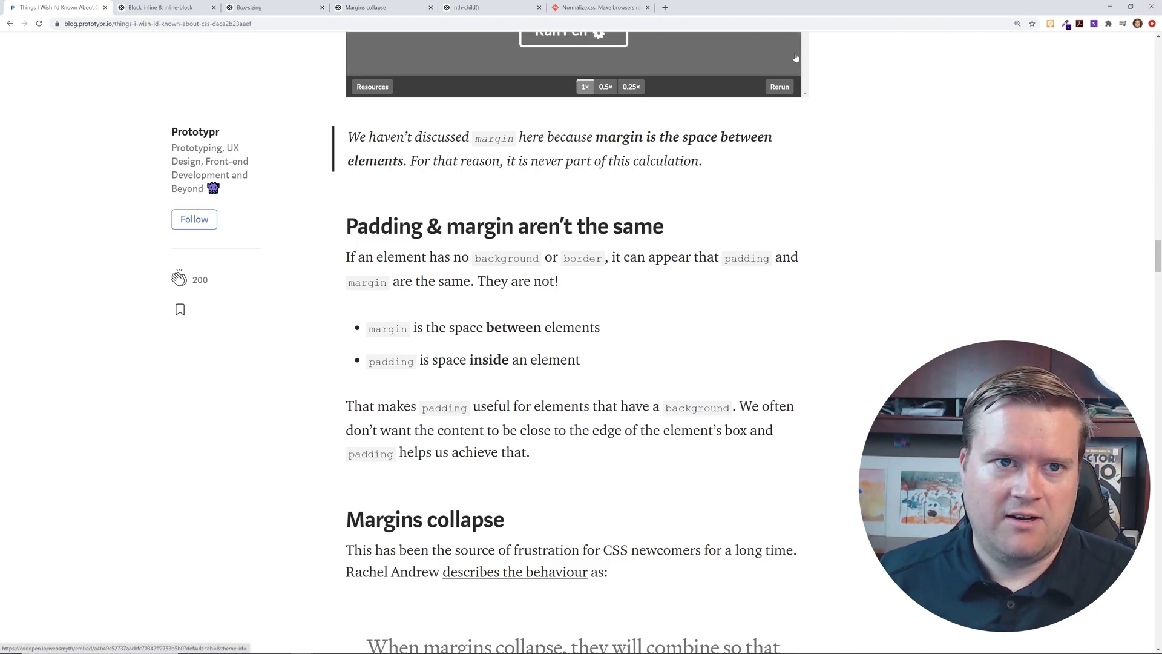
pyautogui.click(365, 8)
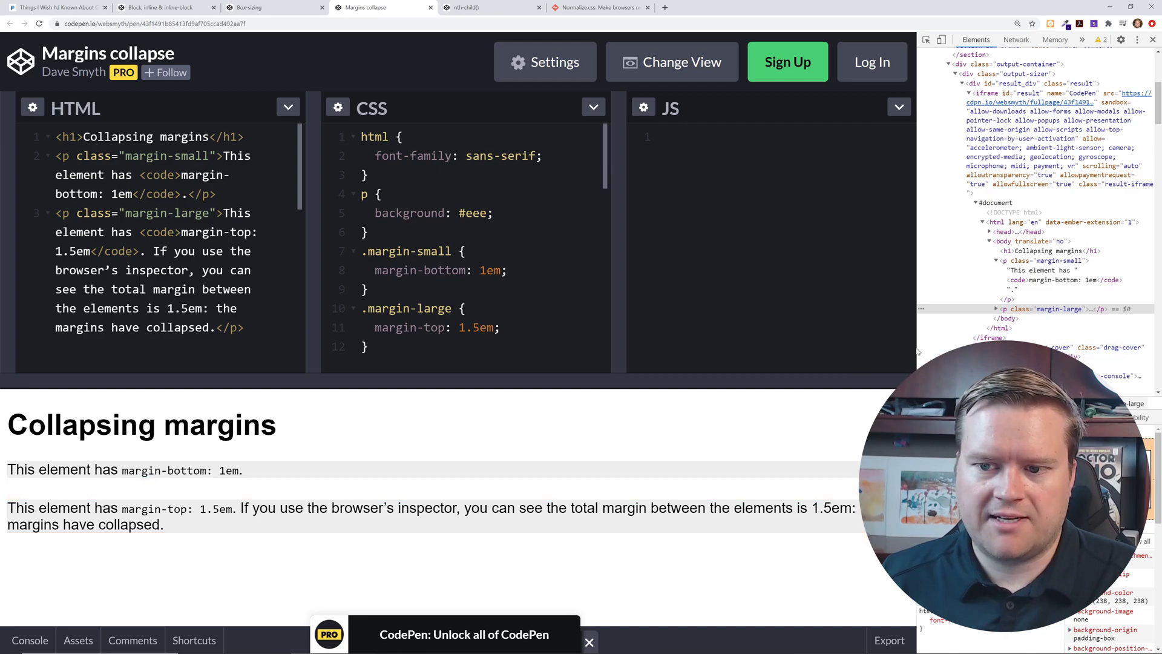
# Widen and zoom DevTools, then inspect the h1 to show its 21.44 top and bottom margins.
pyautogui.moveTo(917, 347); pyautogui.dragTo(833, 350)
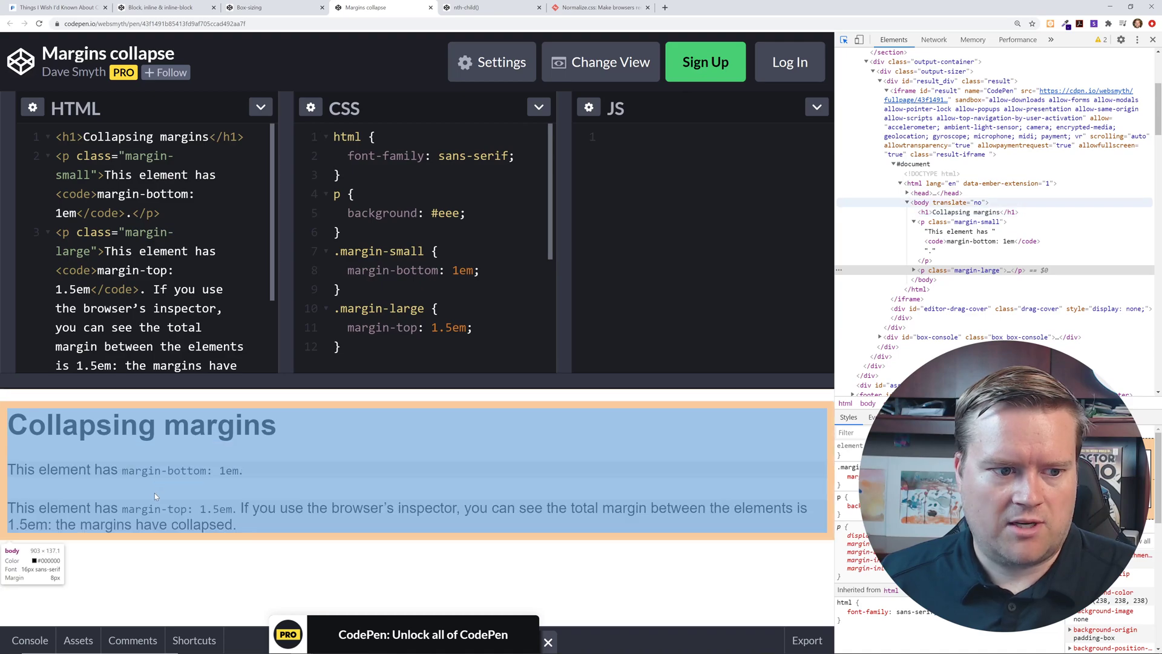
pyautogui.click(944, 203)
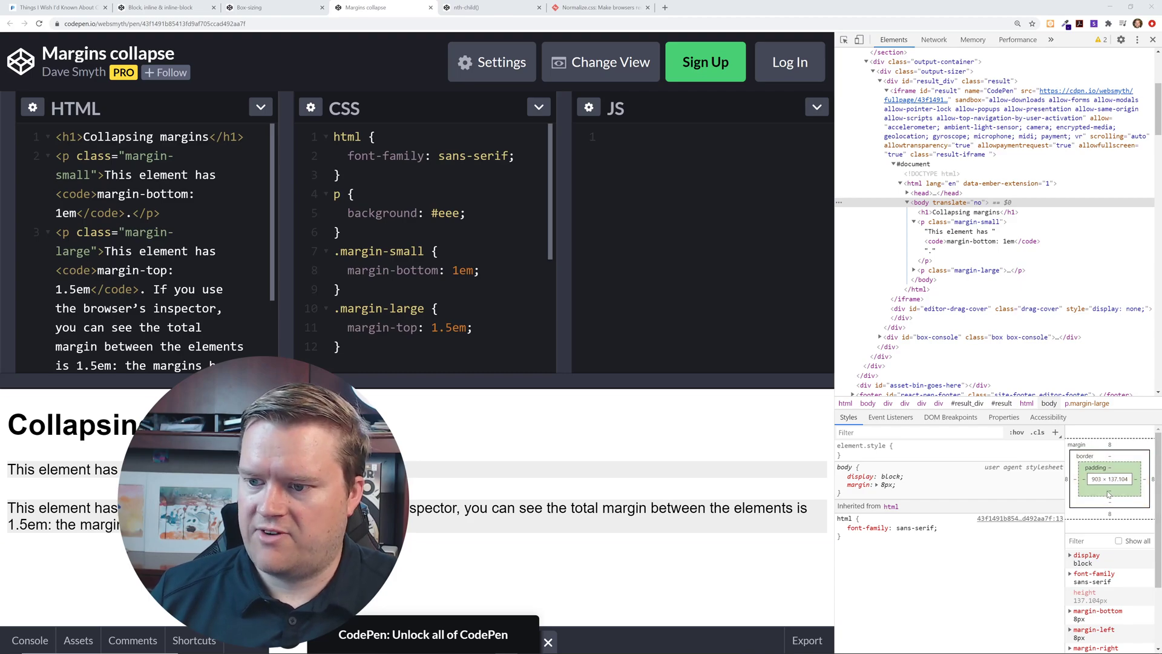
pyautogui.hotkey('ctrl', '+')
pyautogui.hotkey('ctrl', '+')
pyautogui.hotkey('ctrl', '+')
pyautogui.hotkey('ctrl', '+')
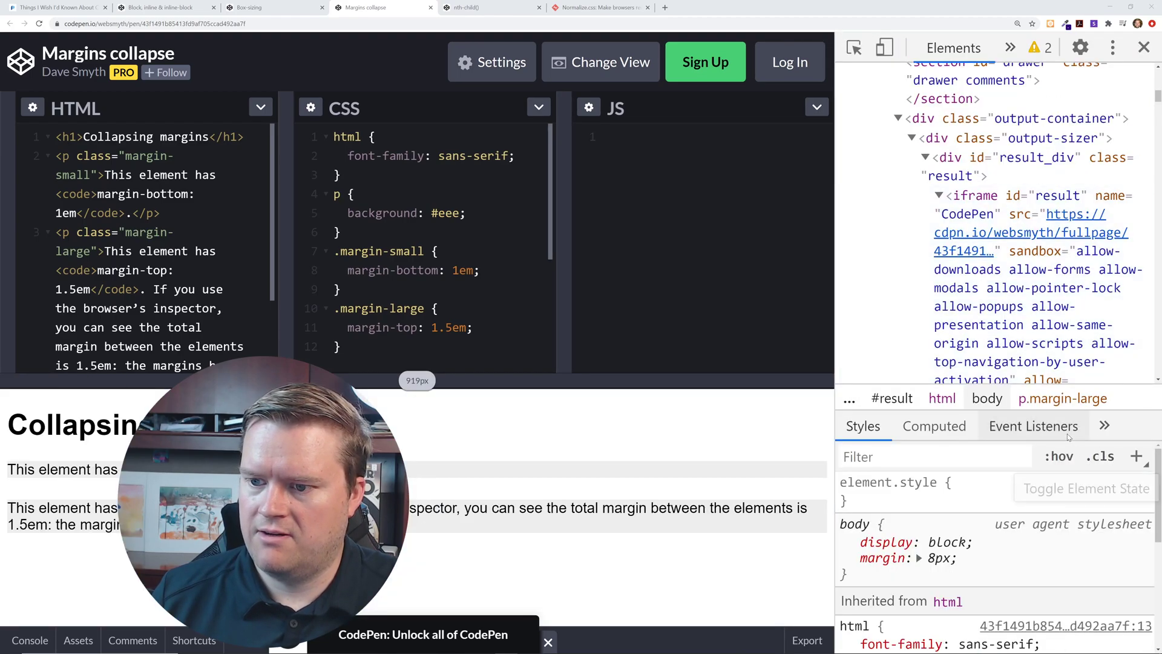
pyautogui.scroll(-2, 1067, 523)
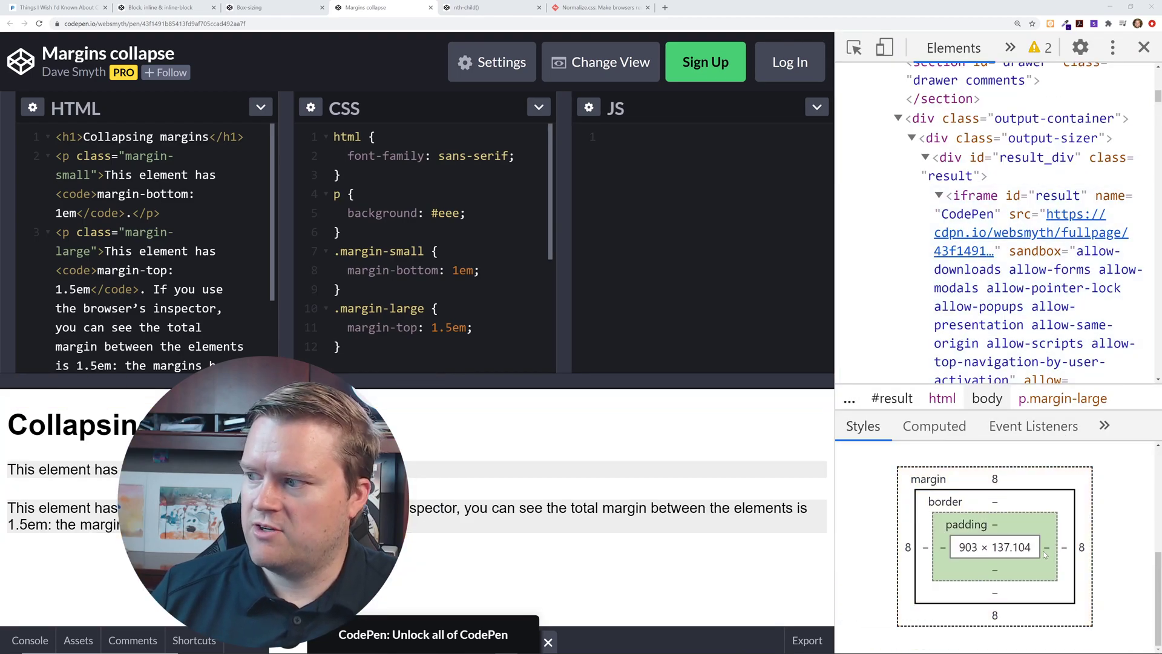
pyautogui.click(853, 48)
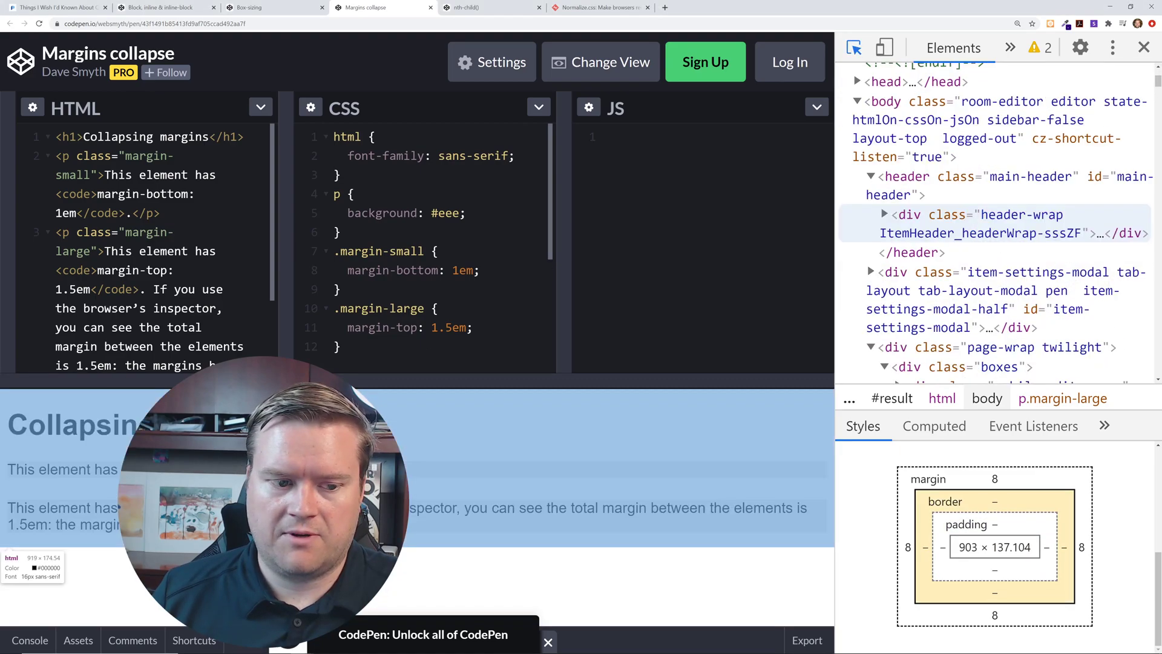
pyautogui.click(19, 424)
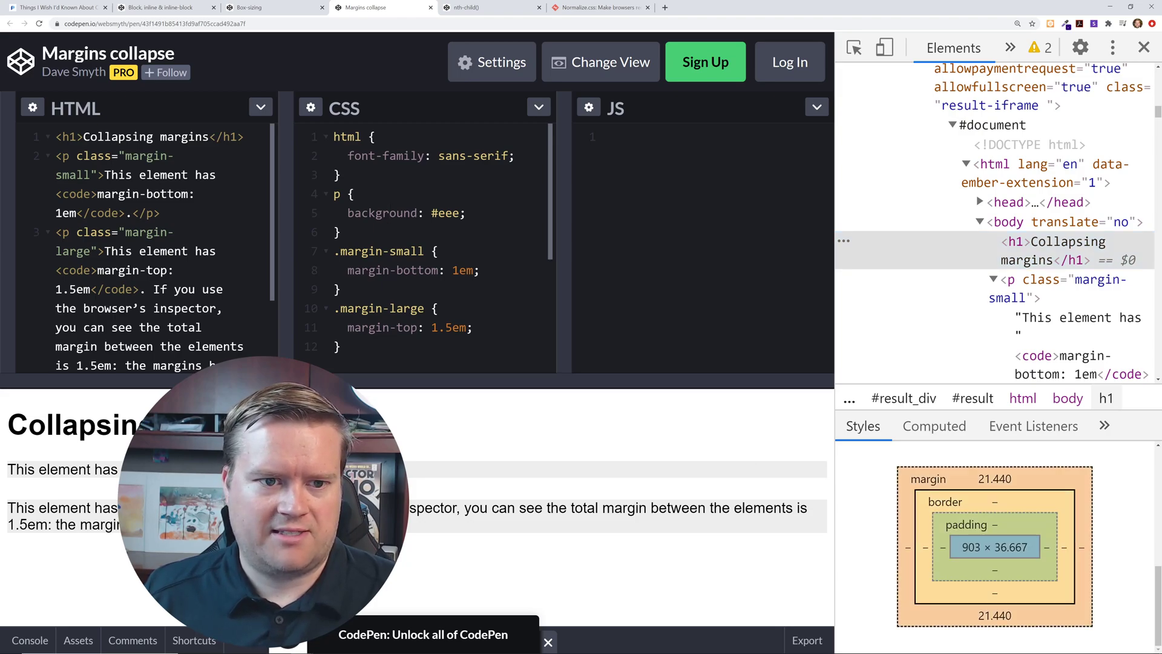
# Delete the padding: 10px declaration from the .margin-small rule.
pyautogui.click(418, 327)
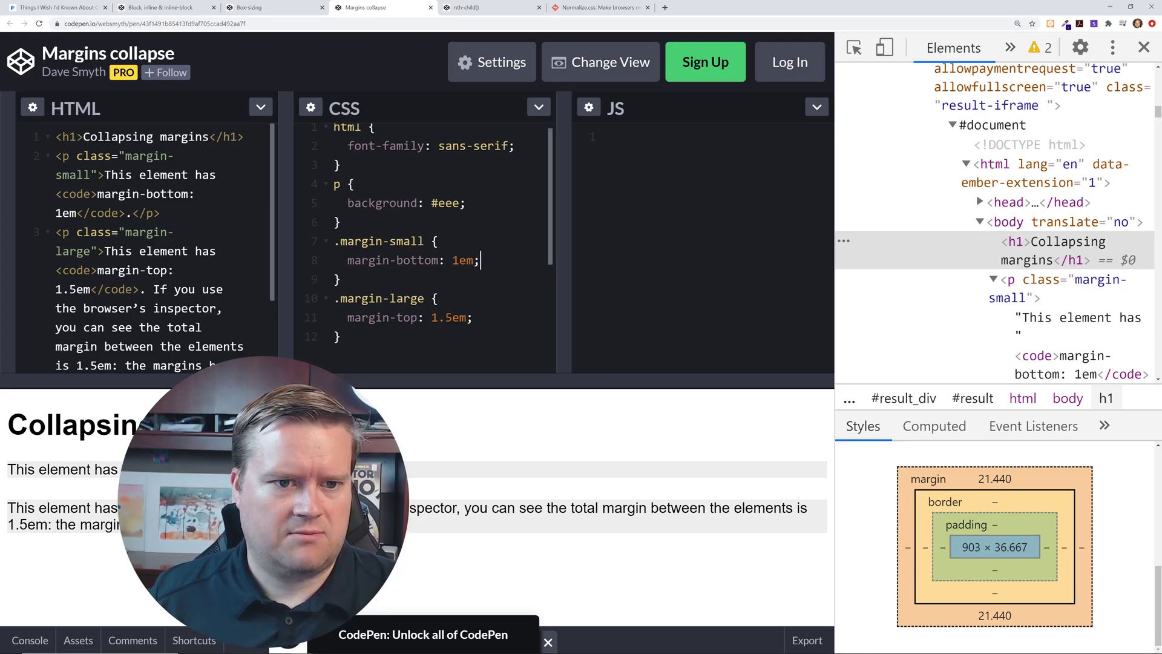
pyautogui.press('Return')
pyautogui.write('padding')
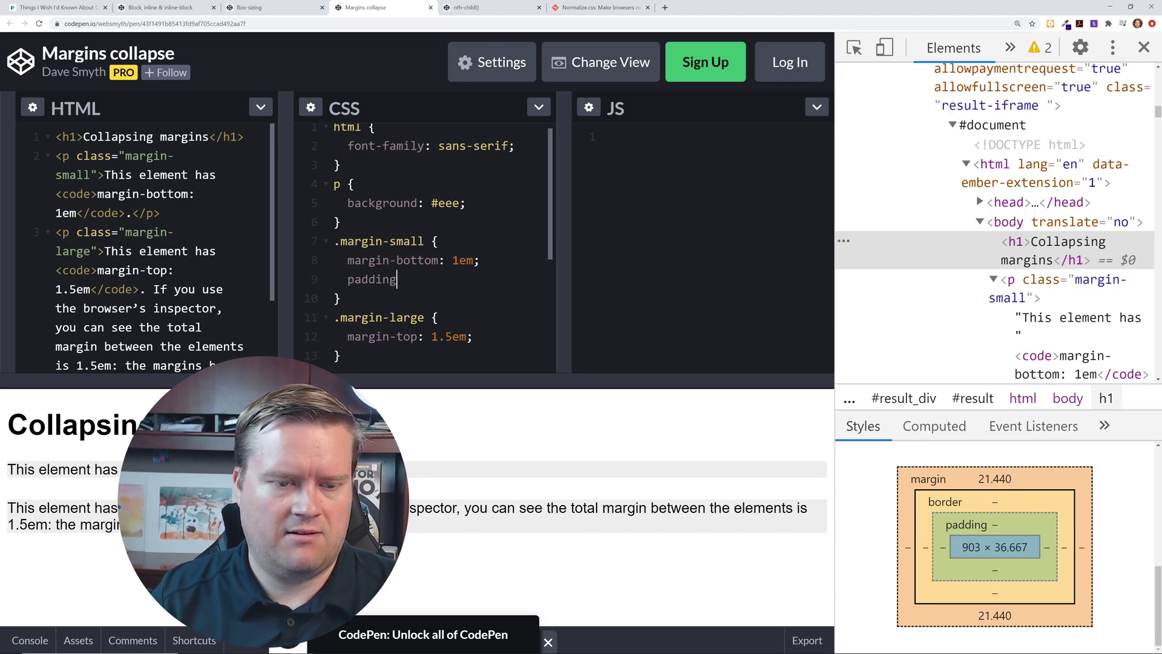
pyautogui.write(':10px;')
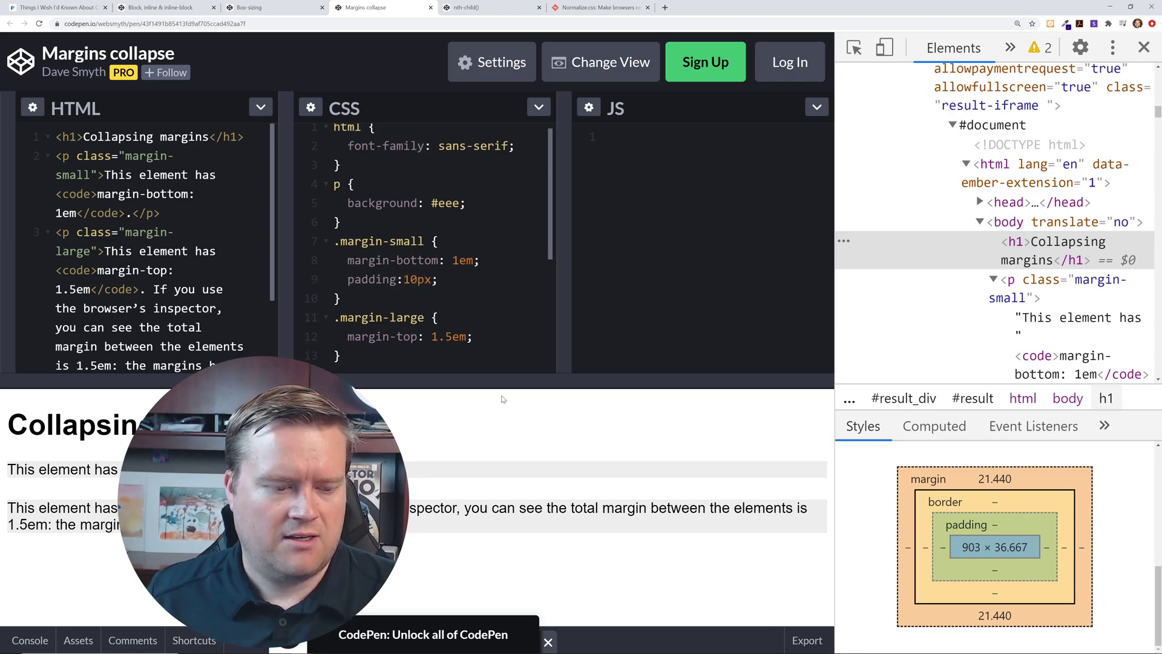
pyautogui.click(463, 336)
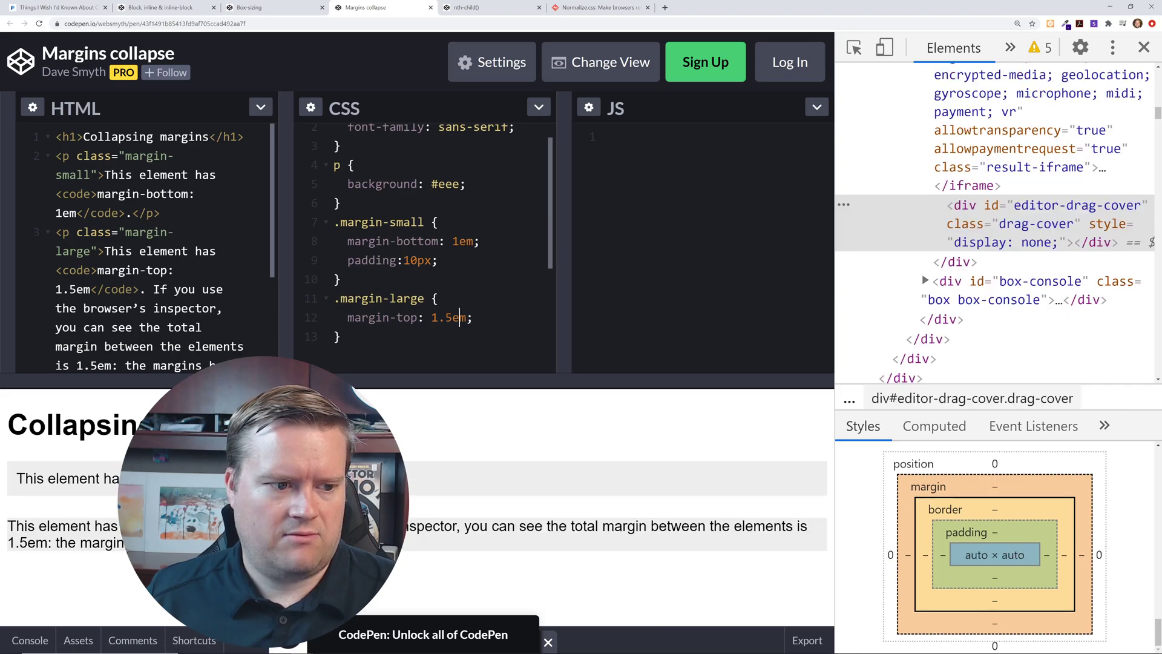
pyautogui.moveTo(438, 261); pyautogui.dragTo(352, 260)
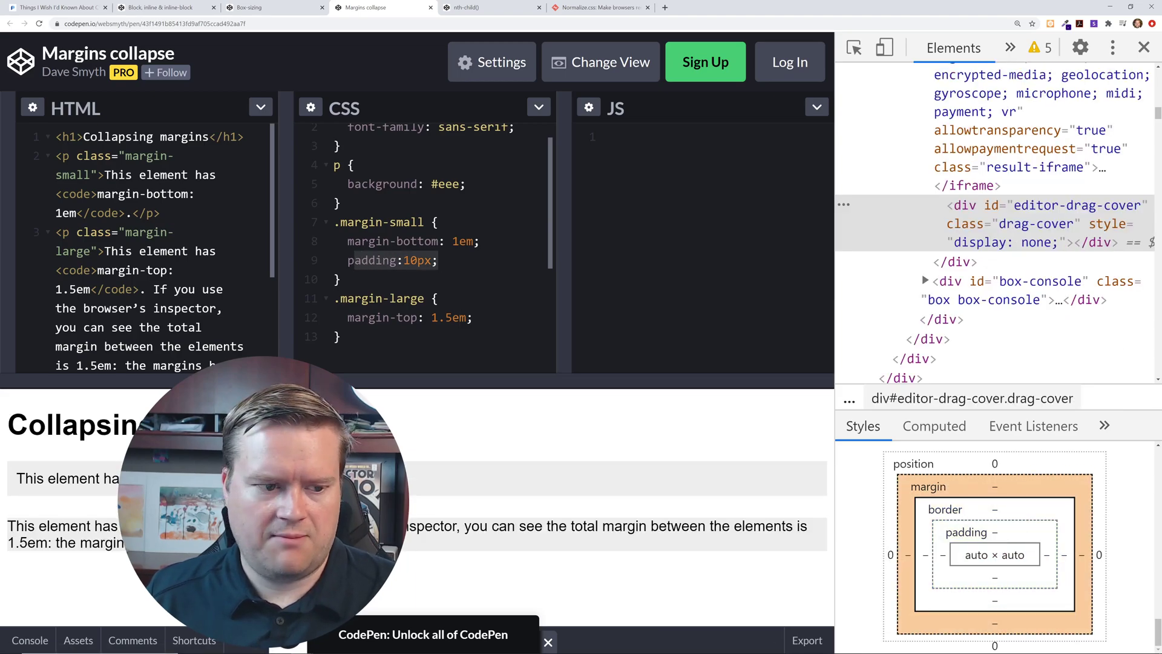
pyautogui.click(478, 241)
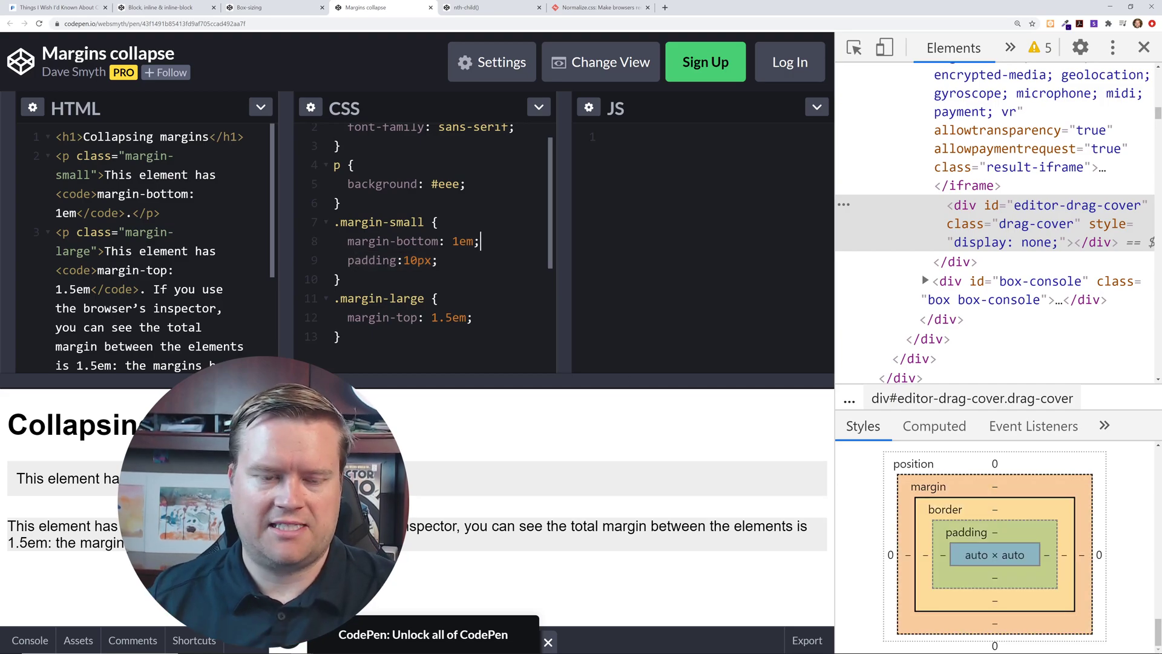
pyautogui.hotkey('shift', 'Home')
pyautogui.press('BackSpace')
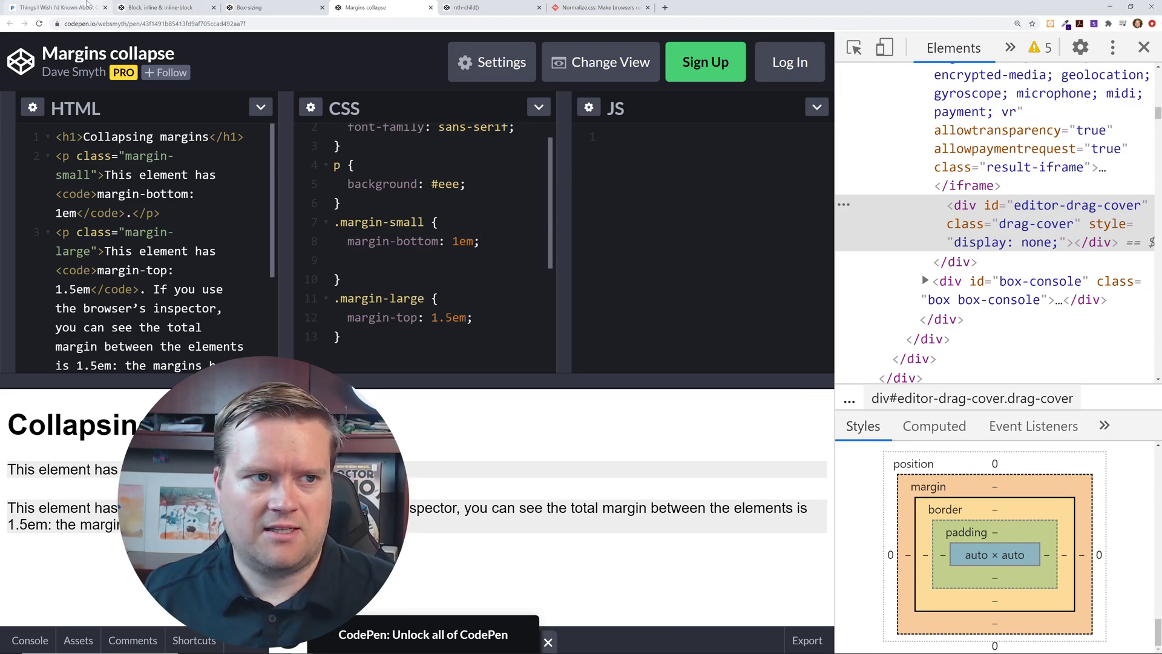
pyautogui.click(54, 8)
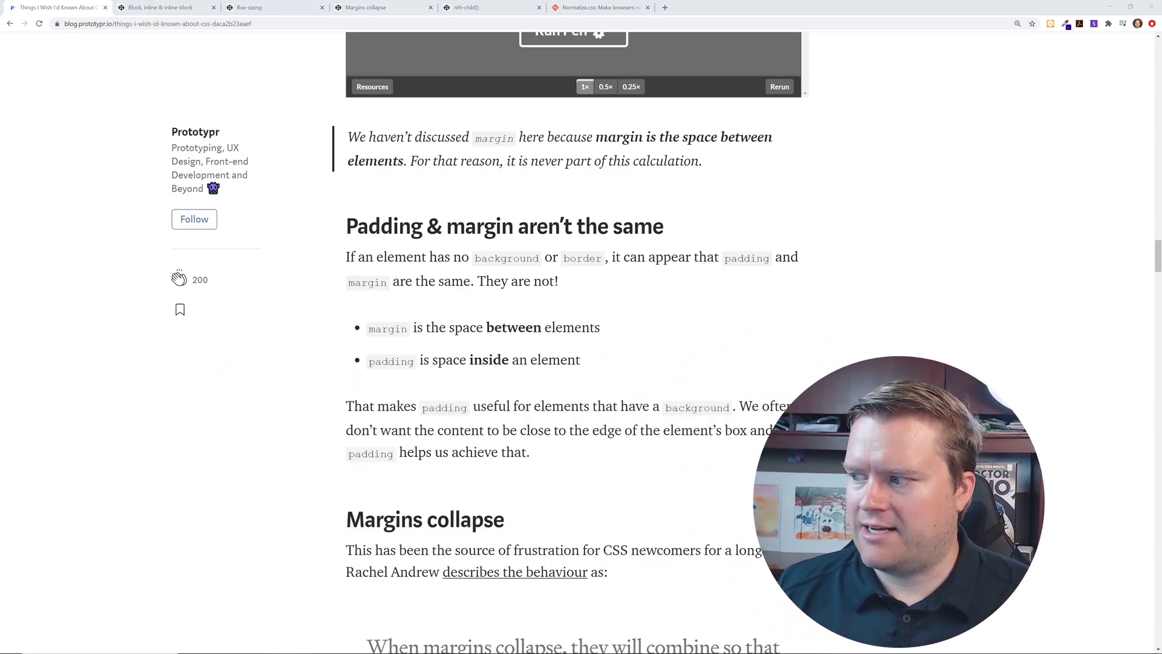
pyautogui.scroll(-1, 336, 364)
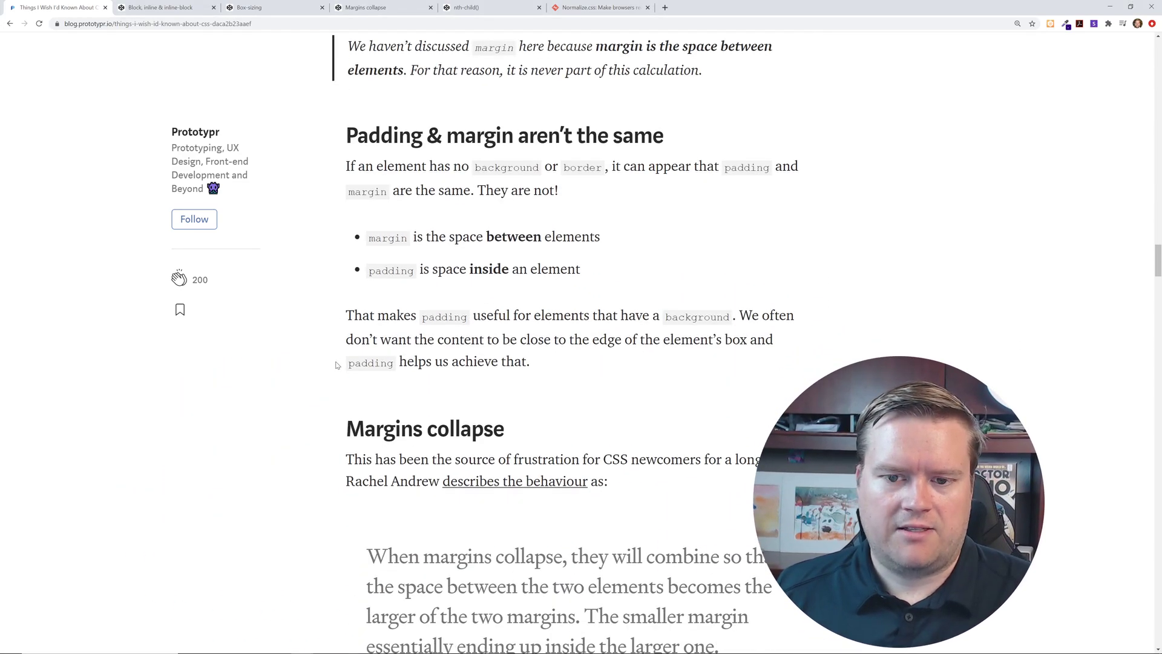
pyautogui.scroll(-2, 336, 364)
pyautogui.scroll(-2, 336, 364)
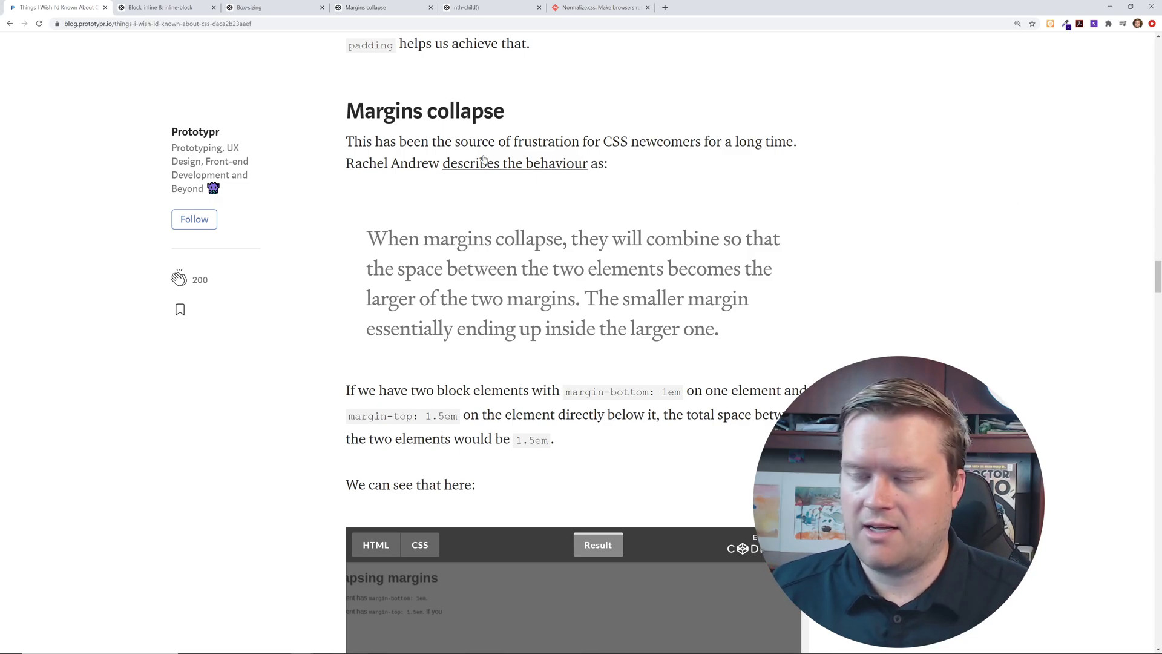
pyautogui.scroll(-1, 581, 272)
pyautogui.scroll(1, 618, 212)
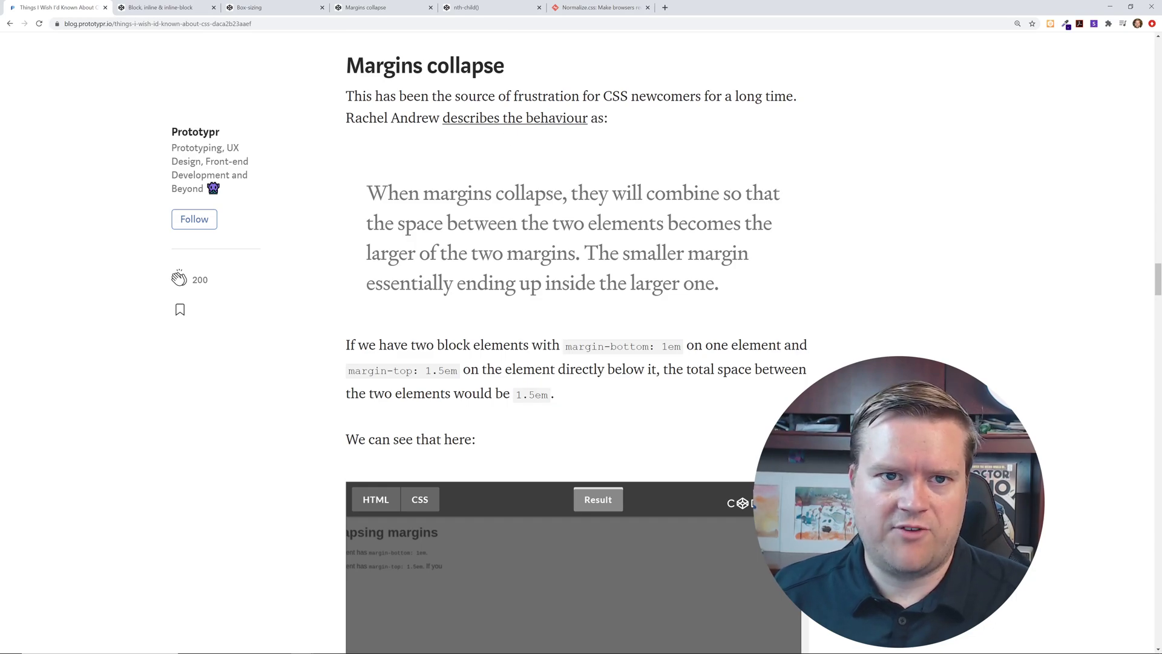
# Switch back to the Margins collapse CodePen tab with its 1em and 1.5em paragraphs.
pyautogui.click(391, 8)
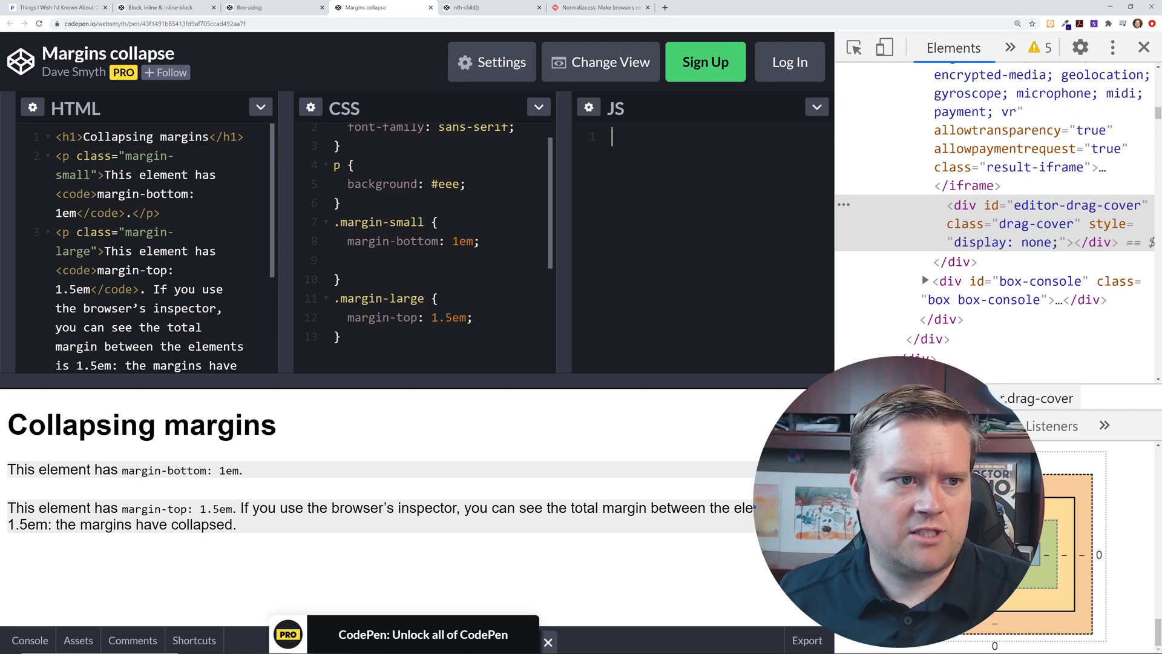
# Select the margin-small class name, then inspect the body and the Collapsing margins heading.
pyautogui.moveTo(127, 155); pyautogui.dragTo(160, 174)
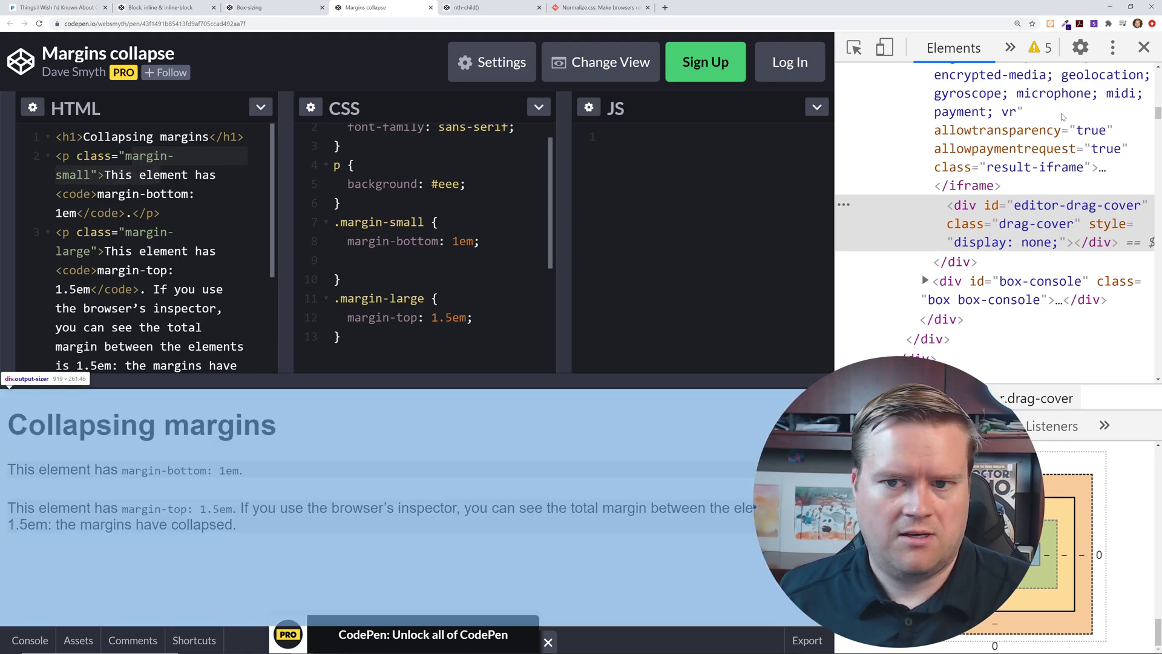
pyautogui.hotkey('ctrl', 'shift', 'c')
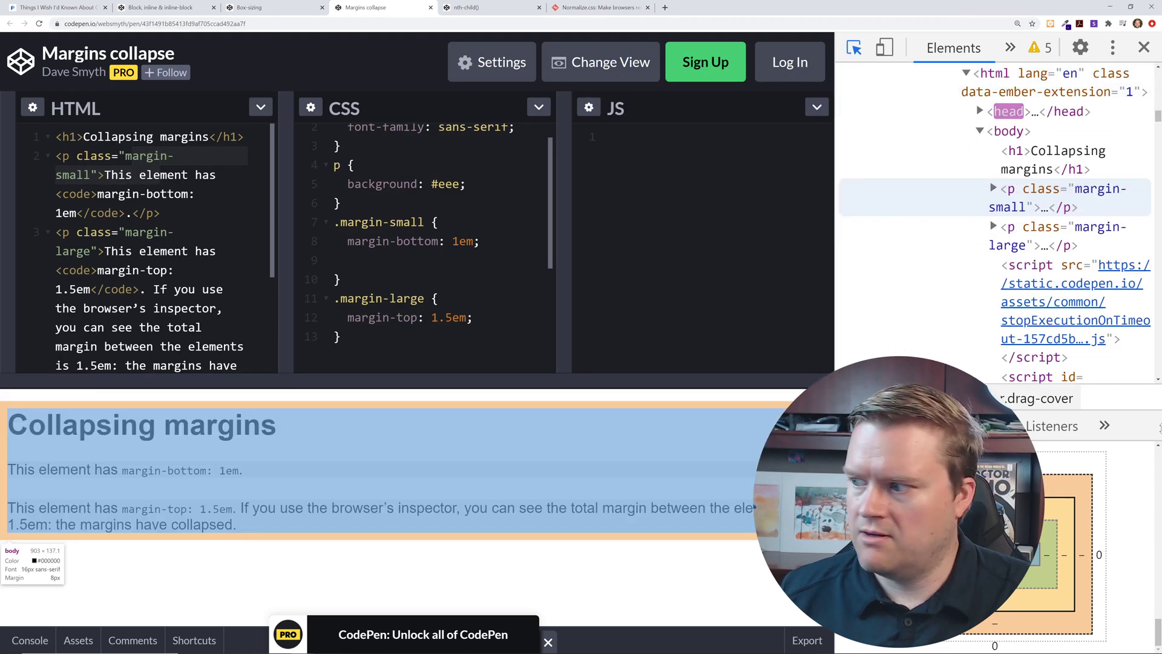
pyautogui.click(155, 509)
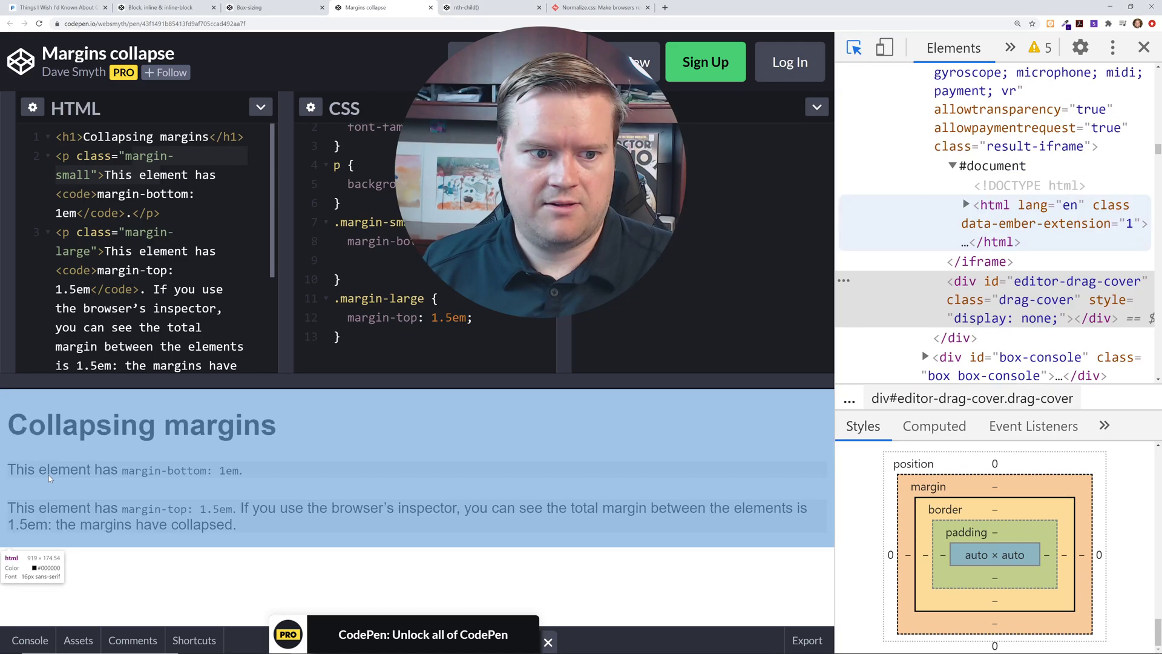
pyautogui.click(137, 425)
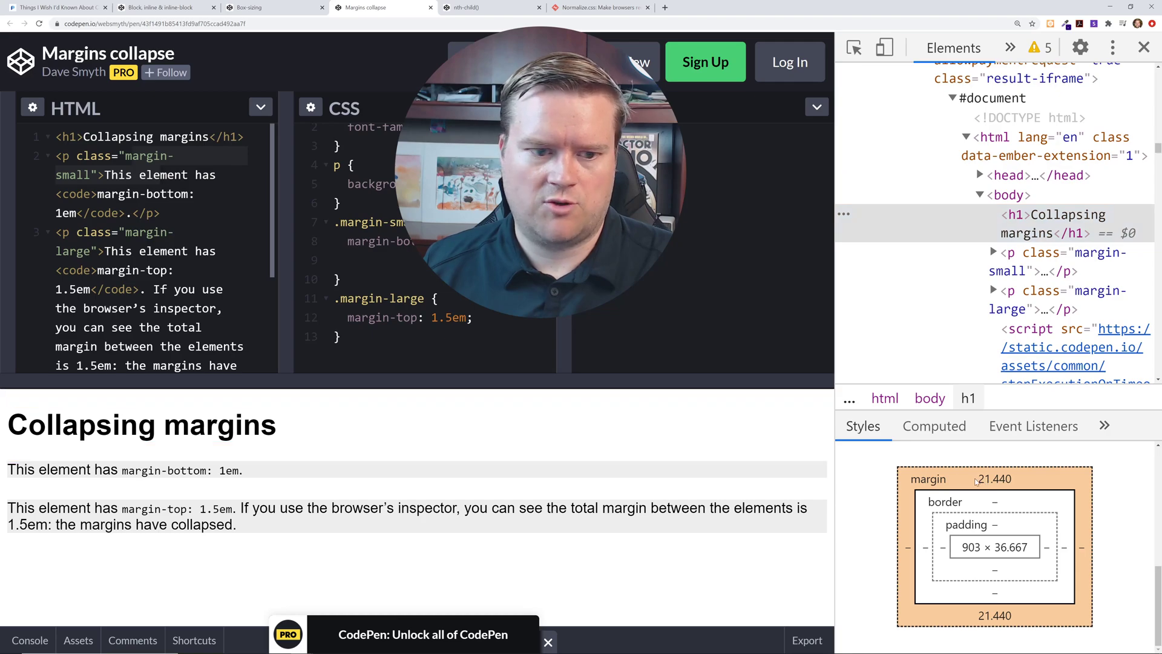
# Inspect the first paragraph to show its 16px margins, then place the caret in the CSS.
pyautogui.click(854, 47)
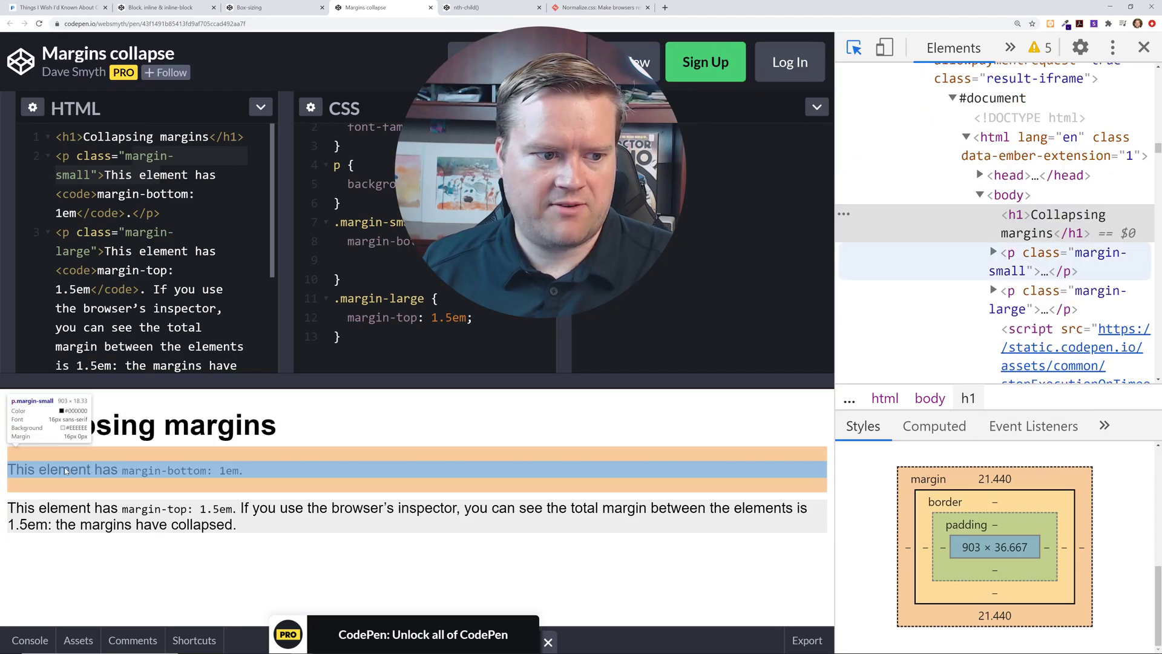
pyautogui.click(408, 470)
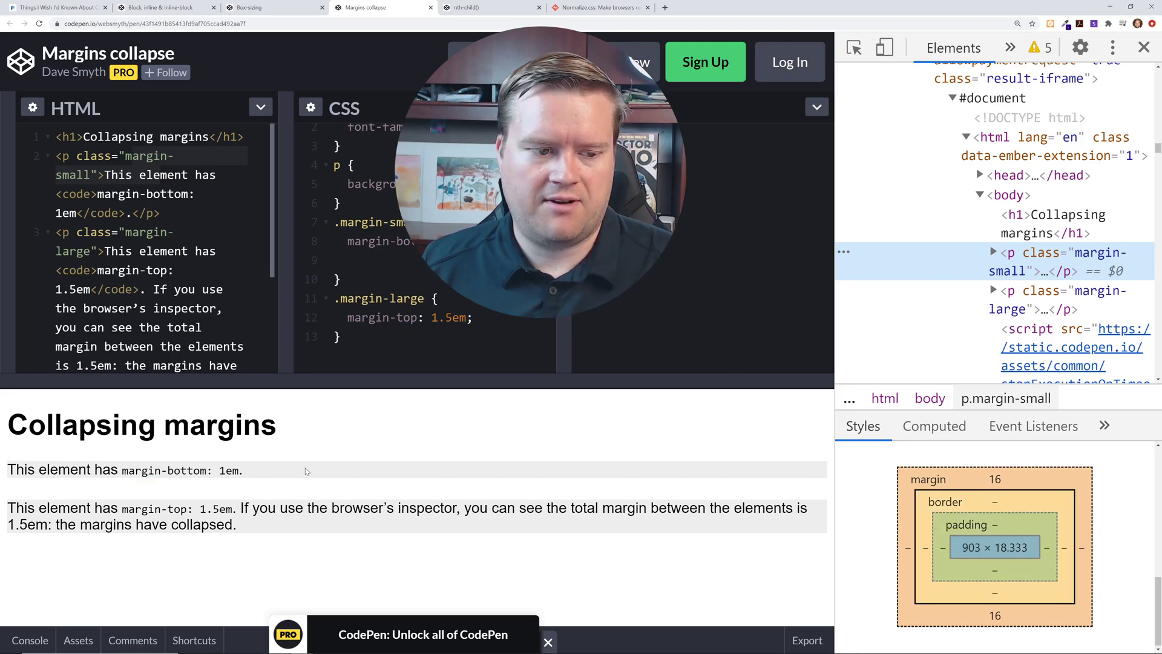
pyautogui.click(345, 337)
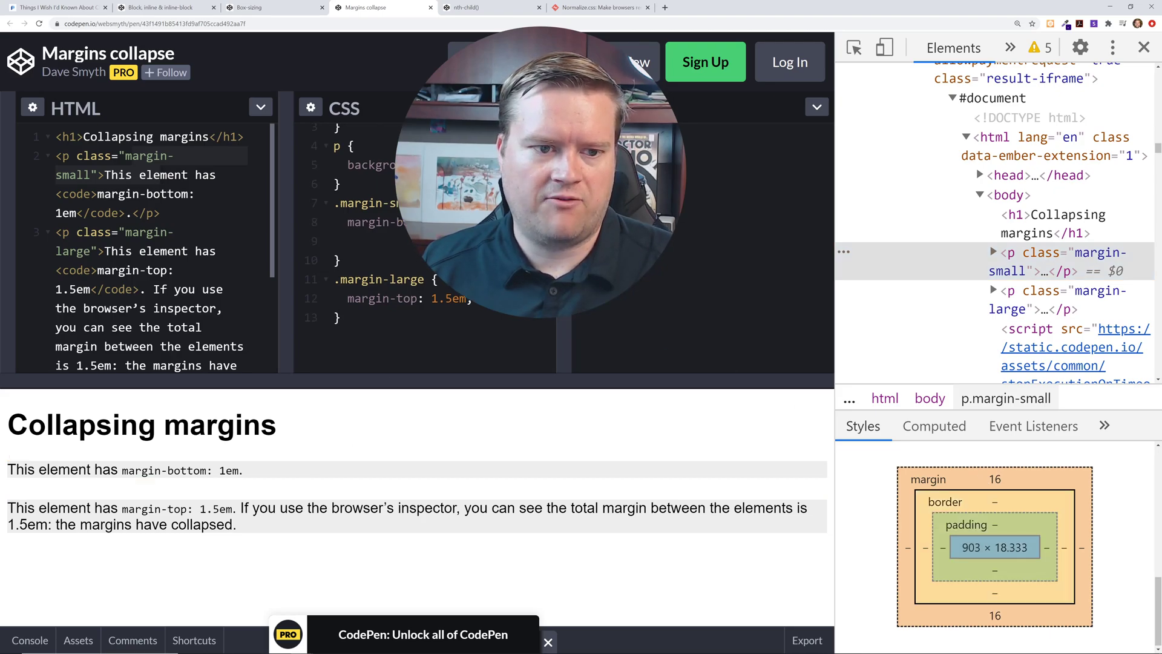
pyautogui.click(853, 47)
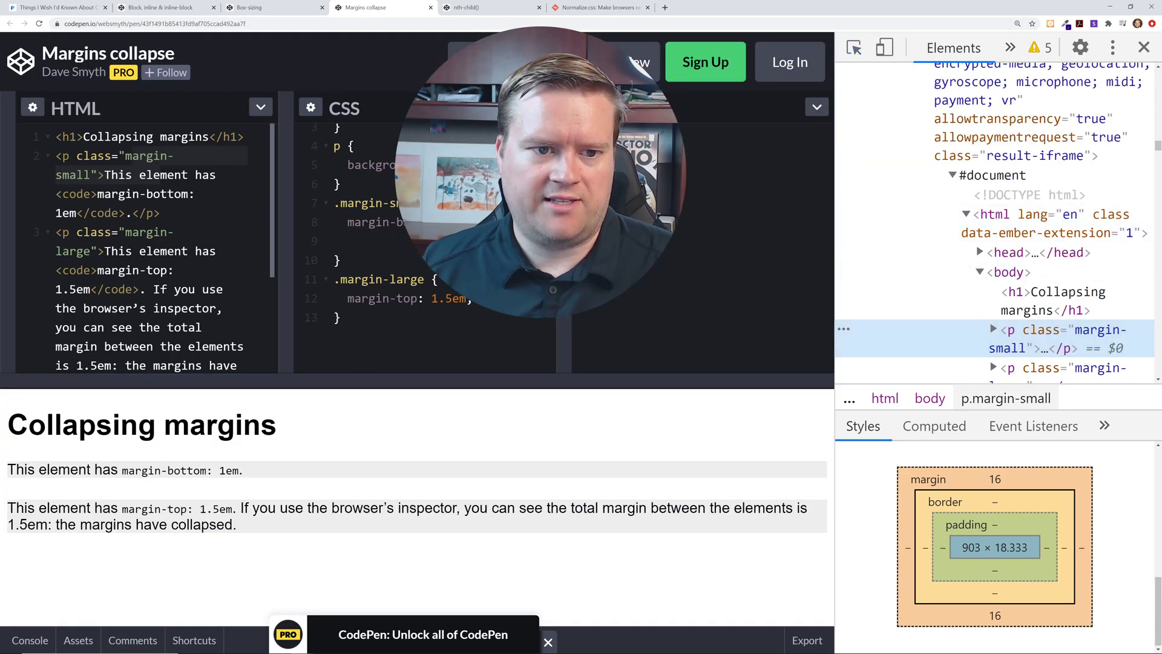
# Reload the pen and inspect the Collapsing margins heading with the element picker.
pyautogui.press('F5')
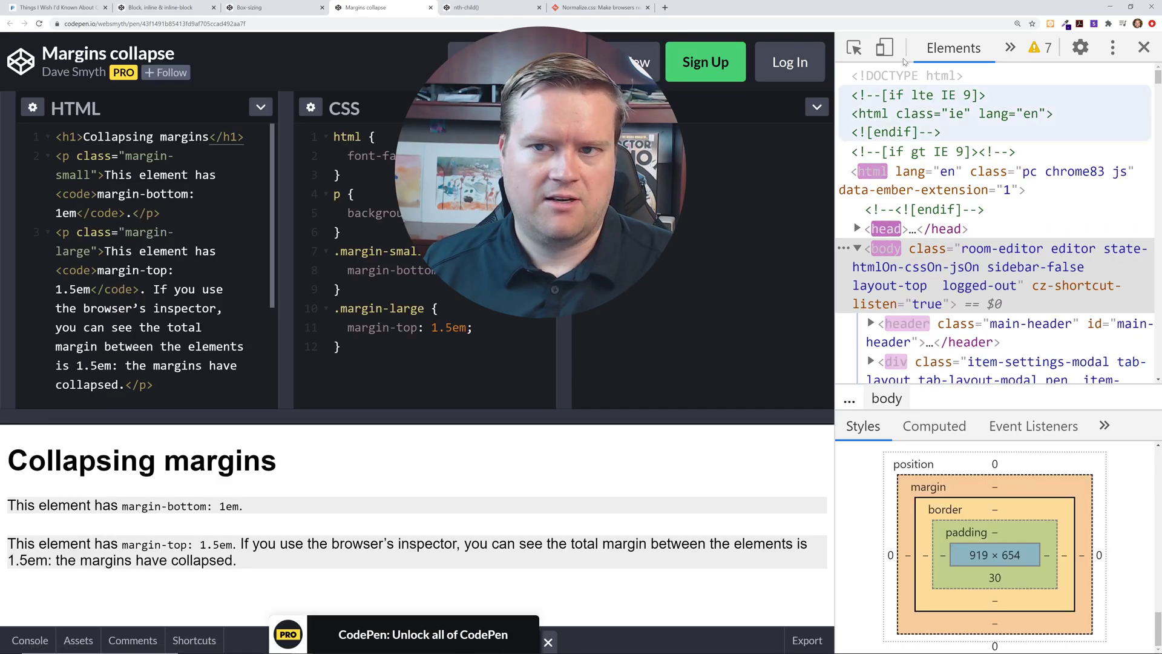
pyautogui.click(854, 47)
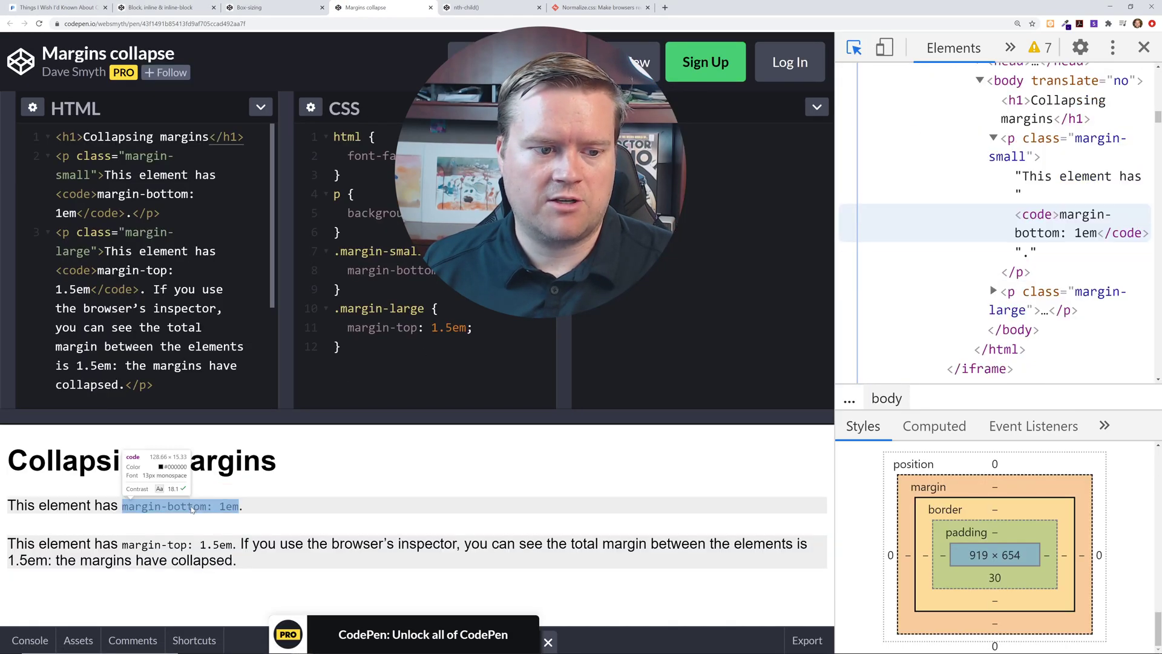
pyautogui.click(137, 472)
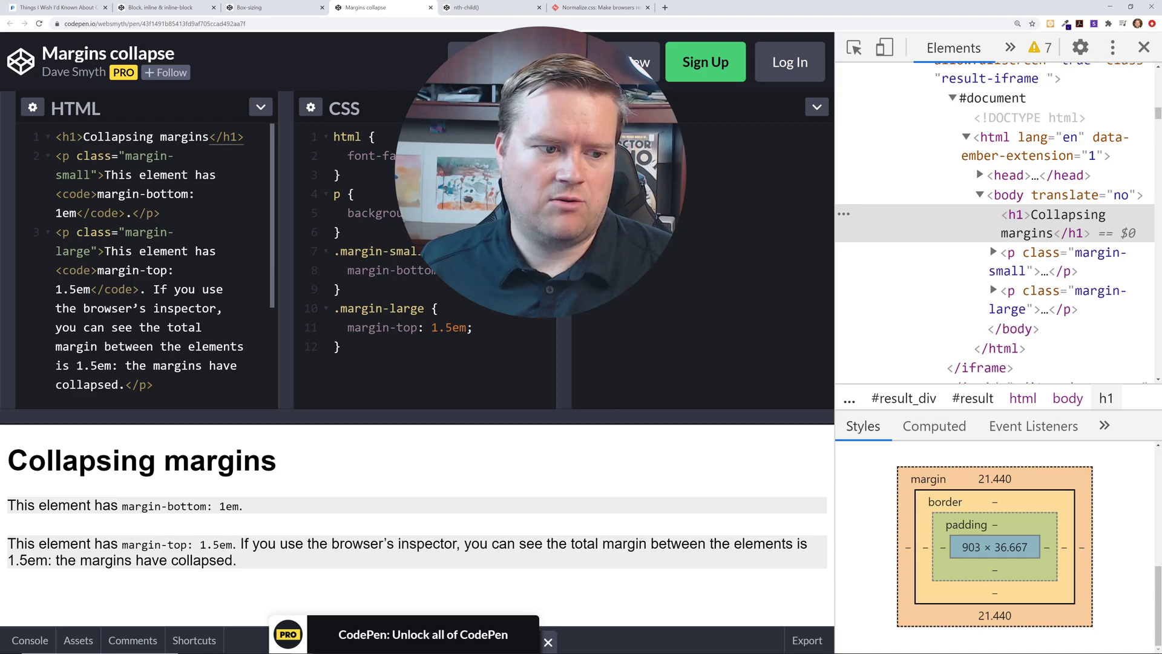
# Select the first paragraph under the heading, then return to the CSS article.
pyautogui.tripleClick(187, 505)
pyautogui.tripleClick(187, 505)
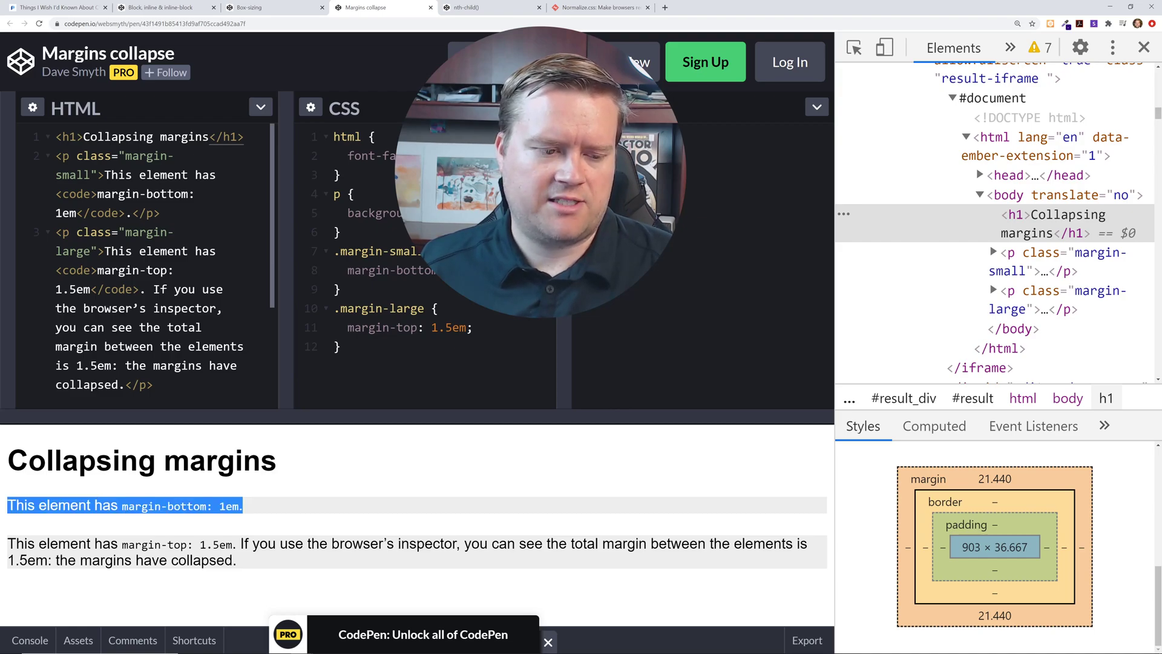
pyautogui.tripleClick(187, 505)
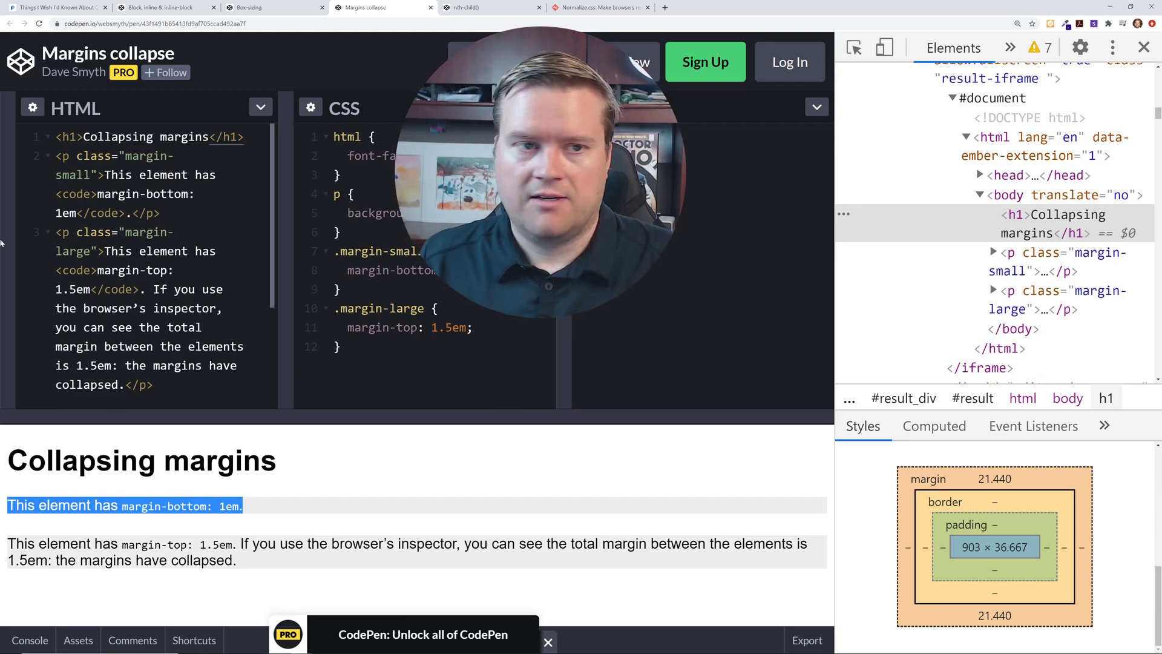
pyautogui.click(60, 7)
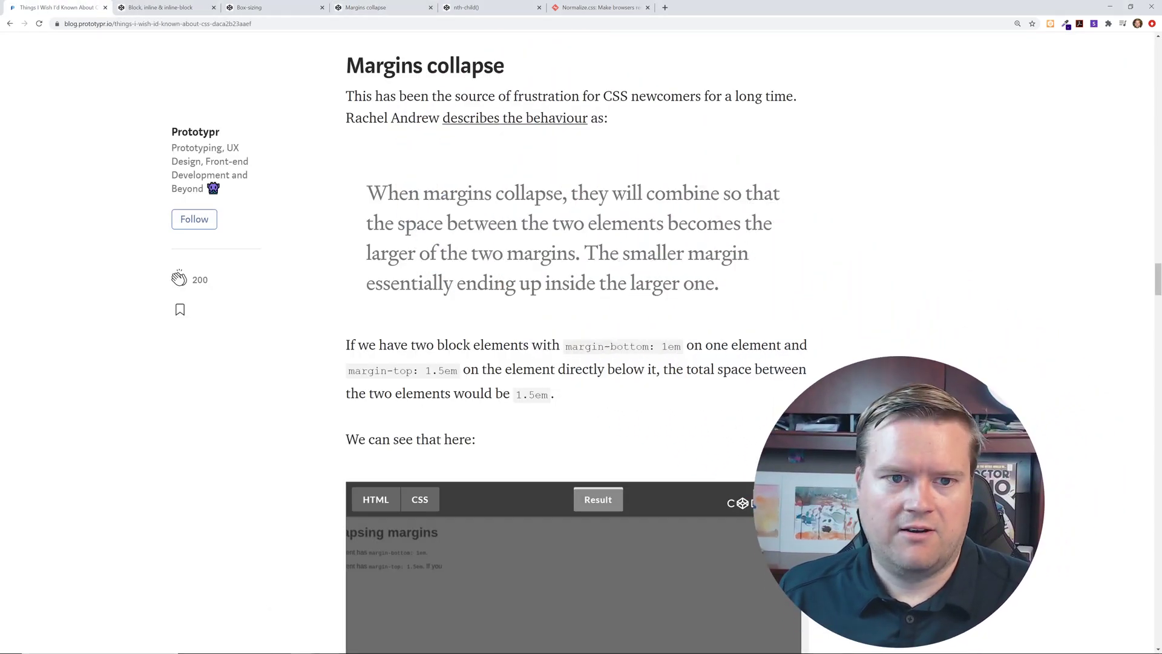
# Highlight Rachel Andrew's quote explaining how collapsing margins combine.
pyautogui.moveTo(439, 193)
pyautogui.mouseDown()
pyautogui.moveTo(779, 194)
pyautogui.moveTo(787, 222)
pyautogui.moveTo(761, 283)
pyautogui.mouseUp()
pyautogui.scroll(-1, 408, 331)
pyautogui.scroll(-1, 352, 345)
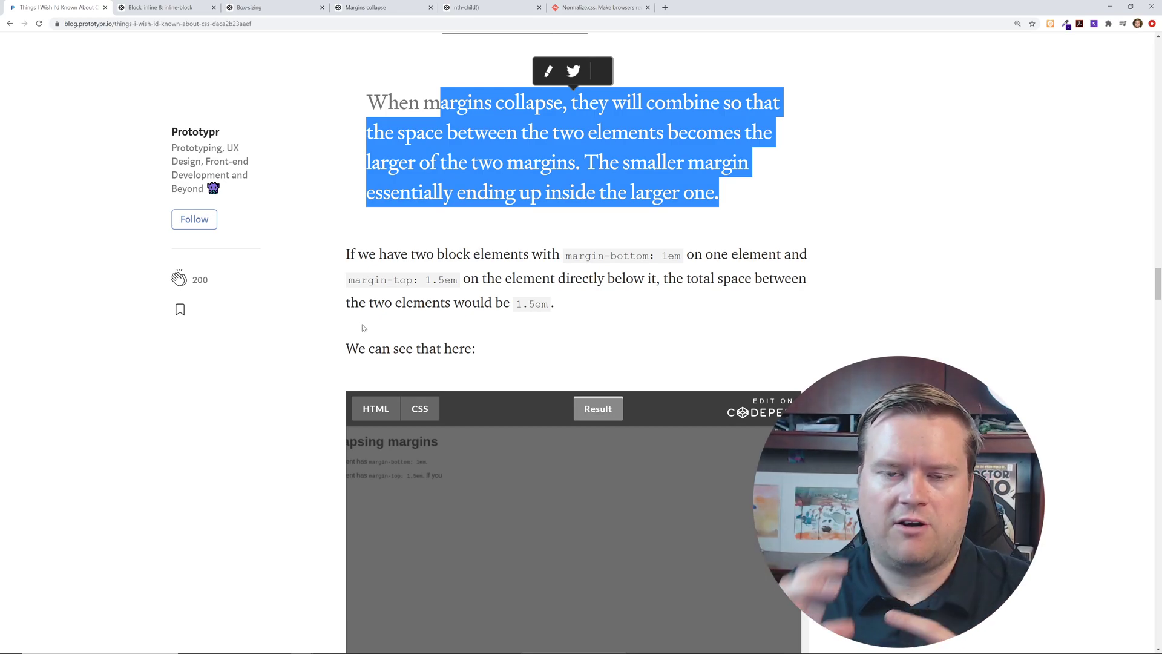
pyautogui.scroll(-5, 368, 316)
pyautogui.scroll(-4, 304, 297)
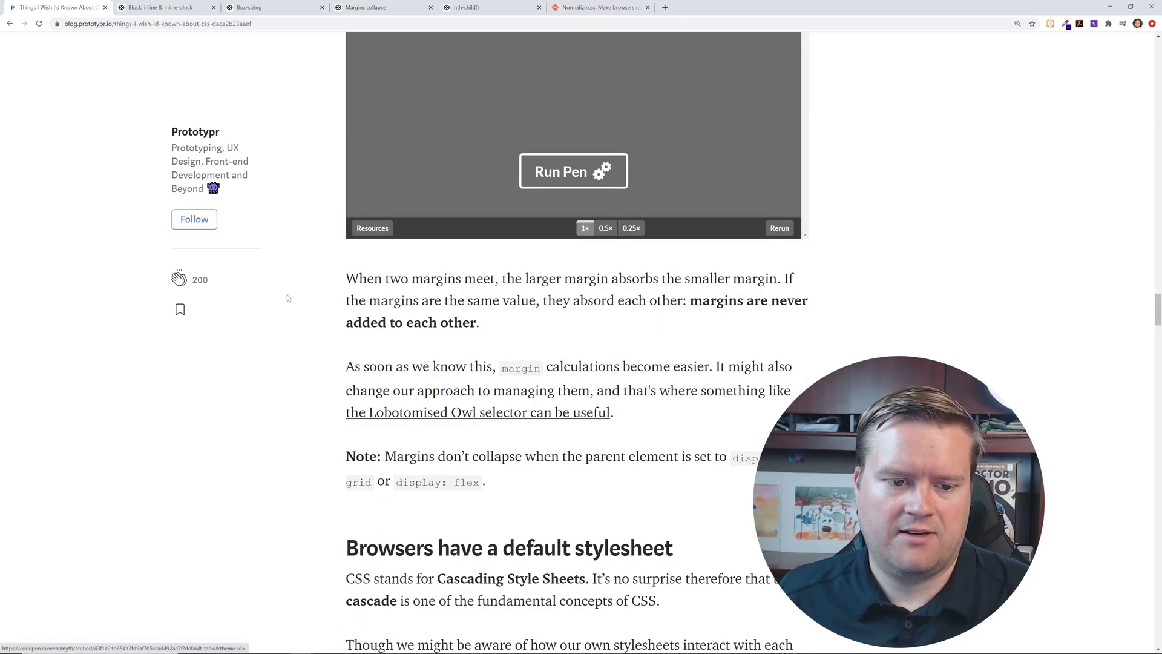
pyautogui.scroll(-2, 304, 297)
pyautogui.scroll(-2, 304, 297)
pyautogui.scroll(-2, 305, 297)
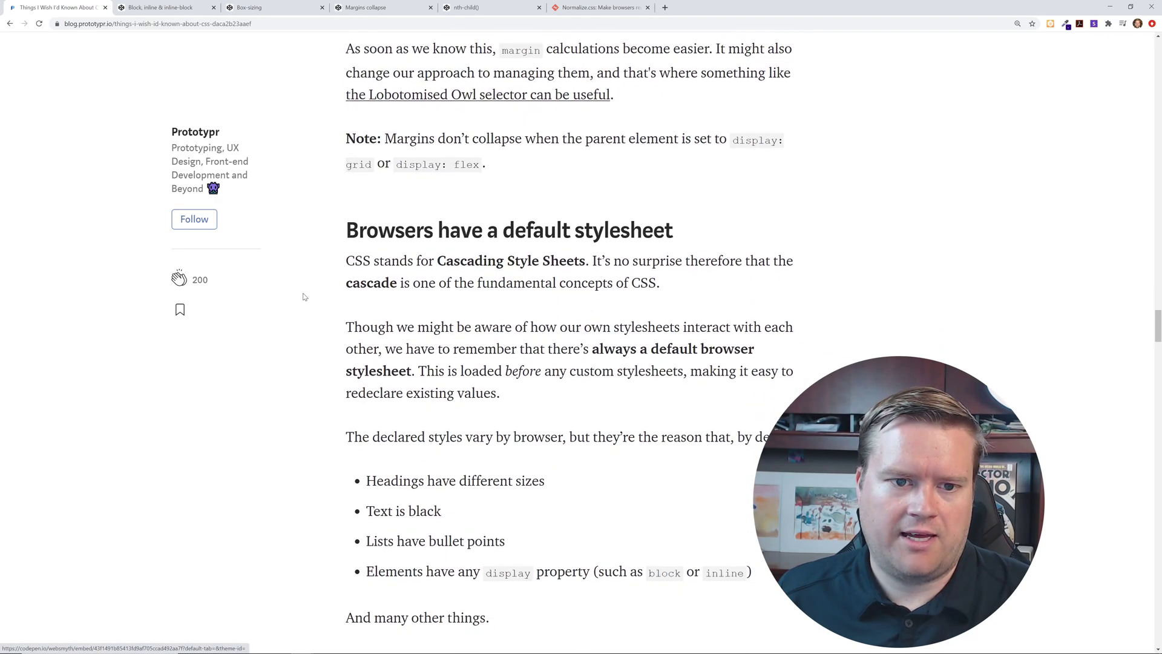
pyautogui.scroll(-2, 303, 297)
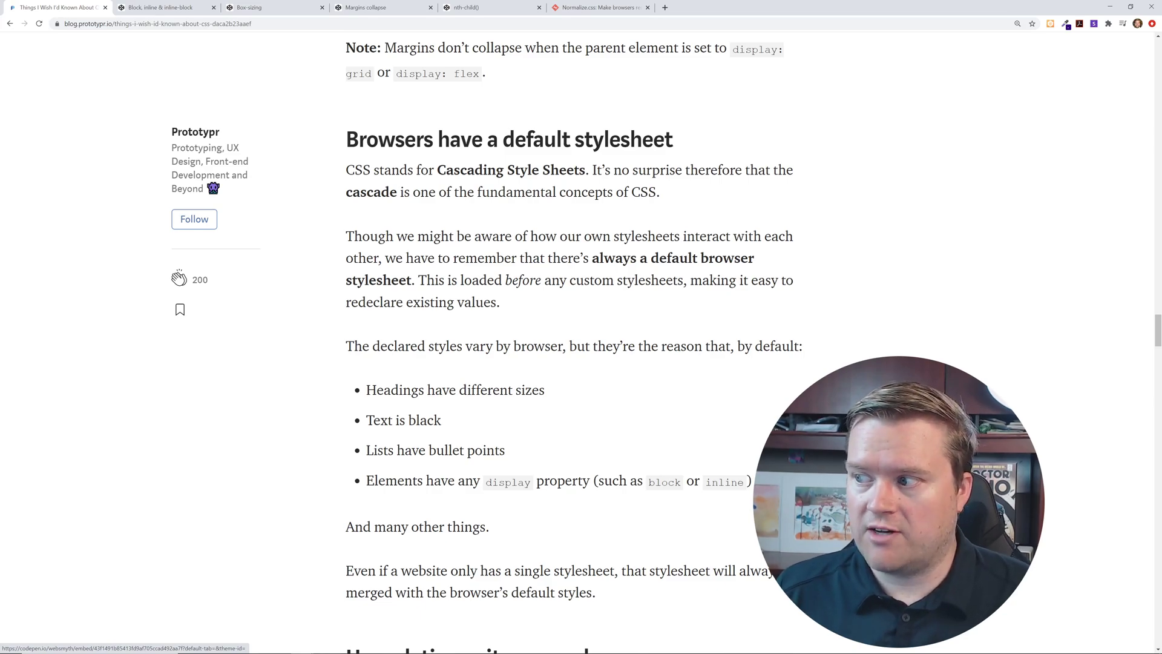
# Highlight the default-stylesheet bullets on heading sizes and list bullets, plus the merging-styles sentence.
pyautogui.moveTo(417, 170); pyautogui.dragTo(586, 169)
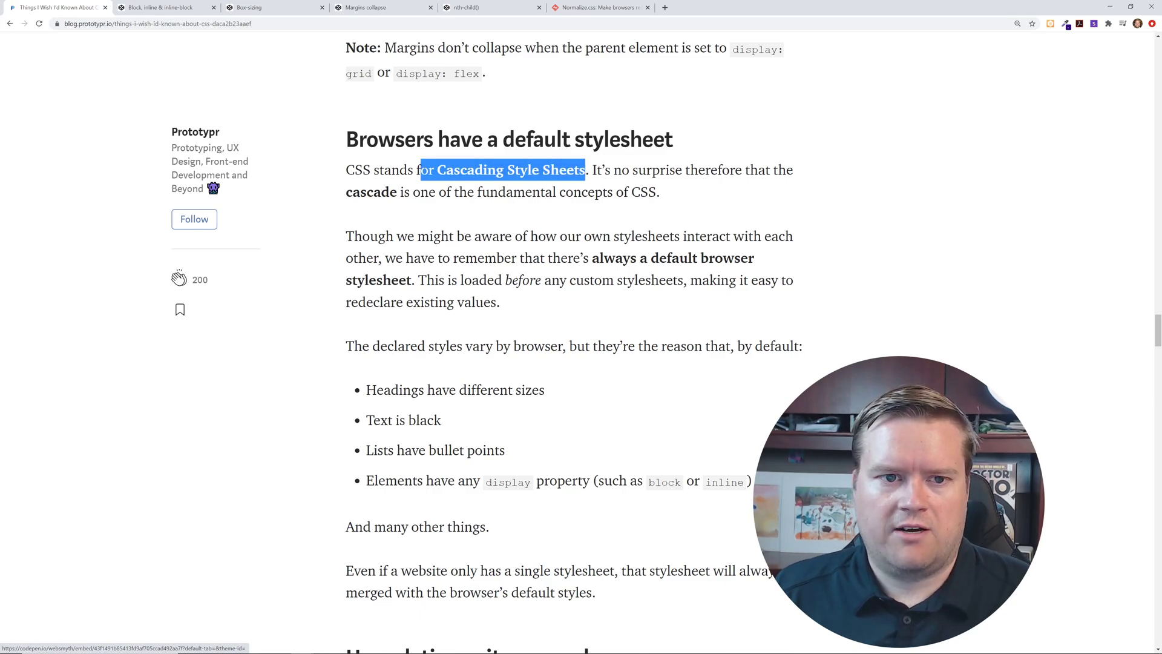
pyautogui.click(570, 298)
pyautogui.scroll(-1, 569, 298)
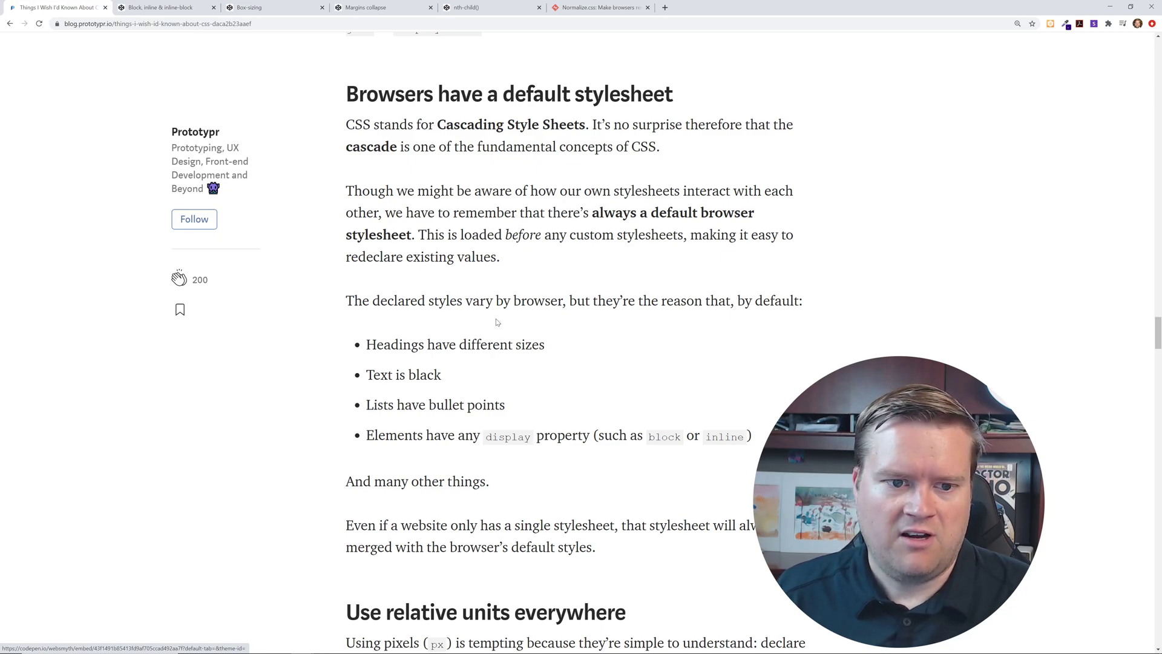
pyautogui.moveTo(375, 344); pyautogui.dragTo(546, 344)
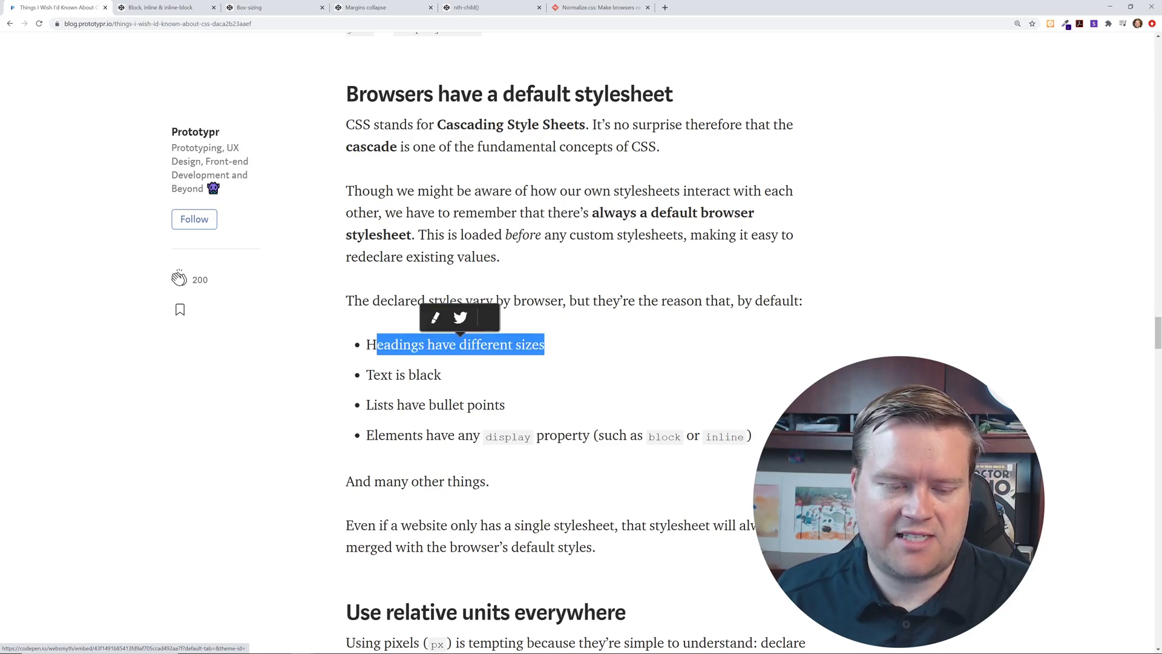
pyautogui.moveTo(422, 374); pyautogui.dragTo(441, 374)
pyautogui.moveTo(396, 404); pyautogui.dragTo(506, 405)
pyautogui.scroll(-3, 506, 405)
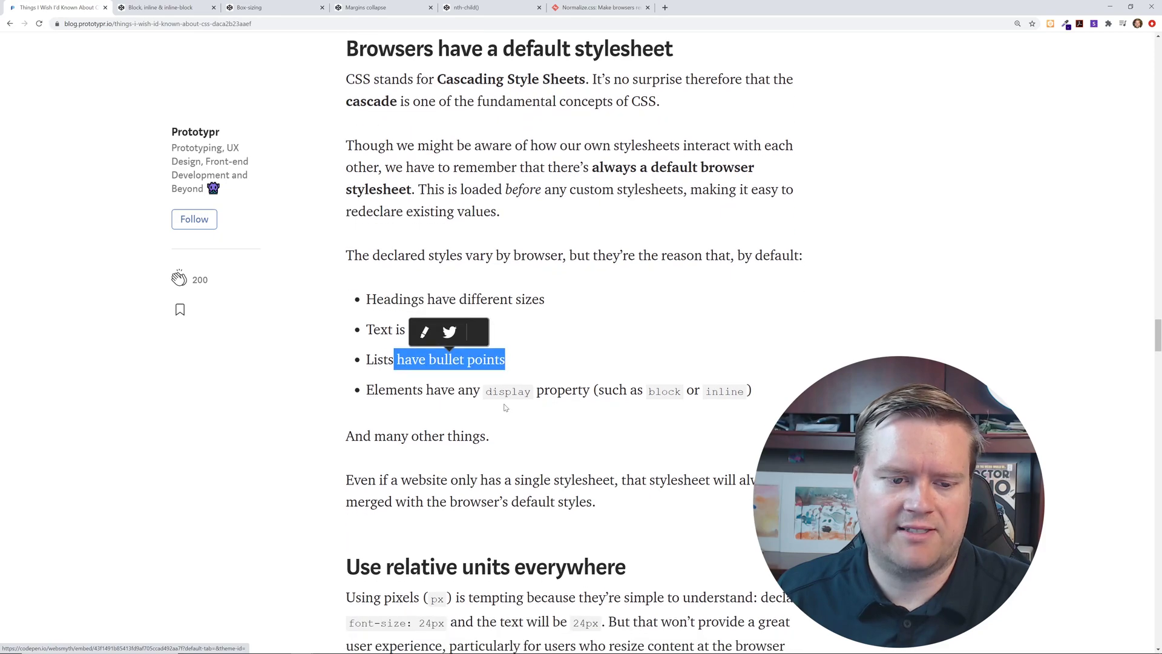
pyautogui.moveTo(419, 346); pyautogui.dragTo(472, 345)
pyautogui.moveTo(346, 389); pyautogui.dragTo(497, 389)
pyautogui.click(546, 418)
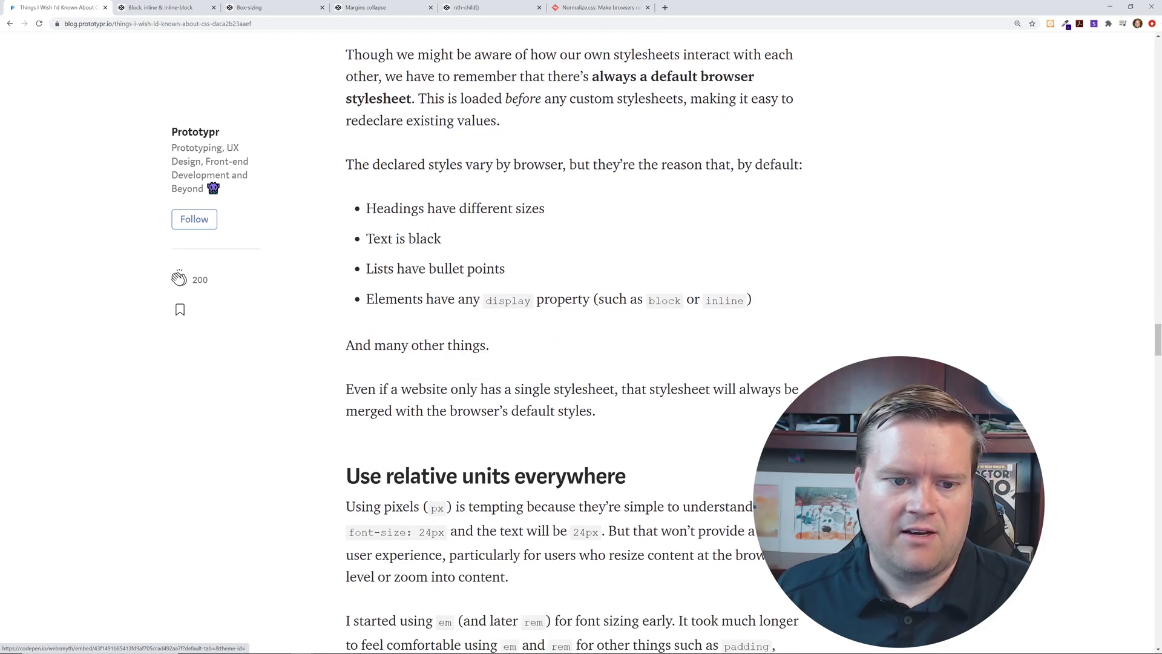
pyautogui.moveTo(390, 388)
pyautogui.mouseDown()
pyautogui.moveTo(800, 388)
pyautogui.moveTo(595, 411)
pyautogui.mouseUp()
pyautogui.scroll(3, 608, 412)
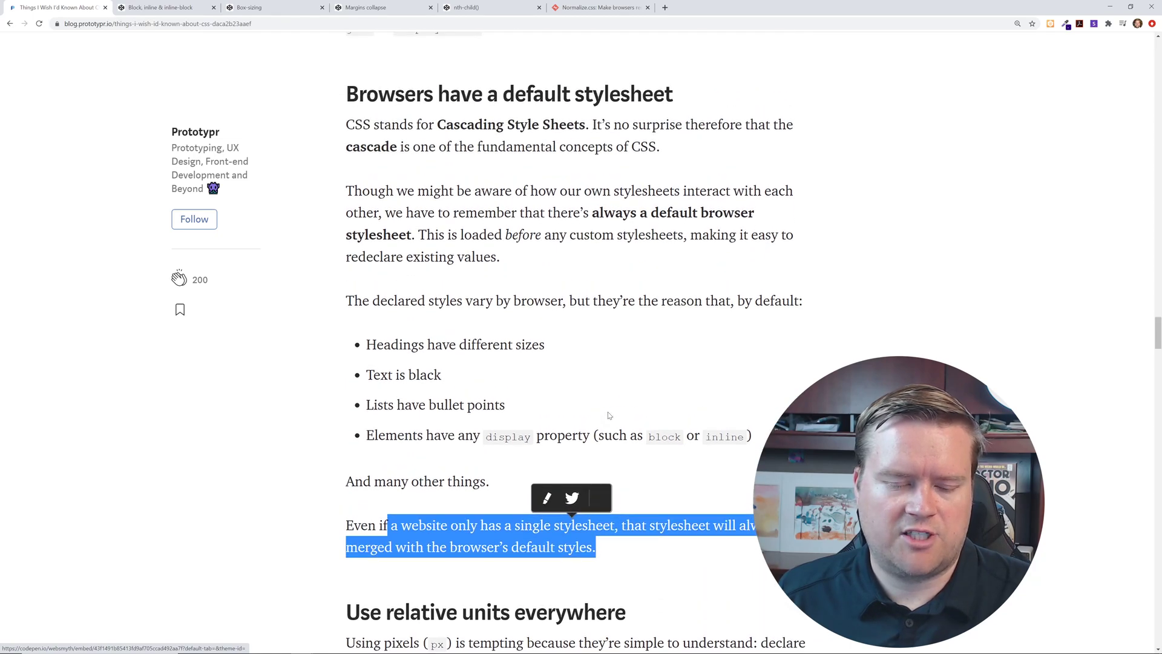
pyautogui.click(607, 412)
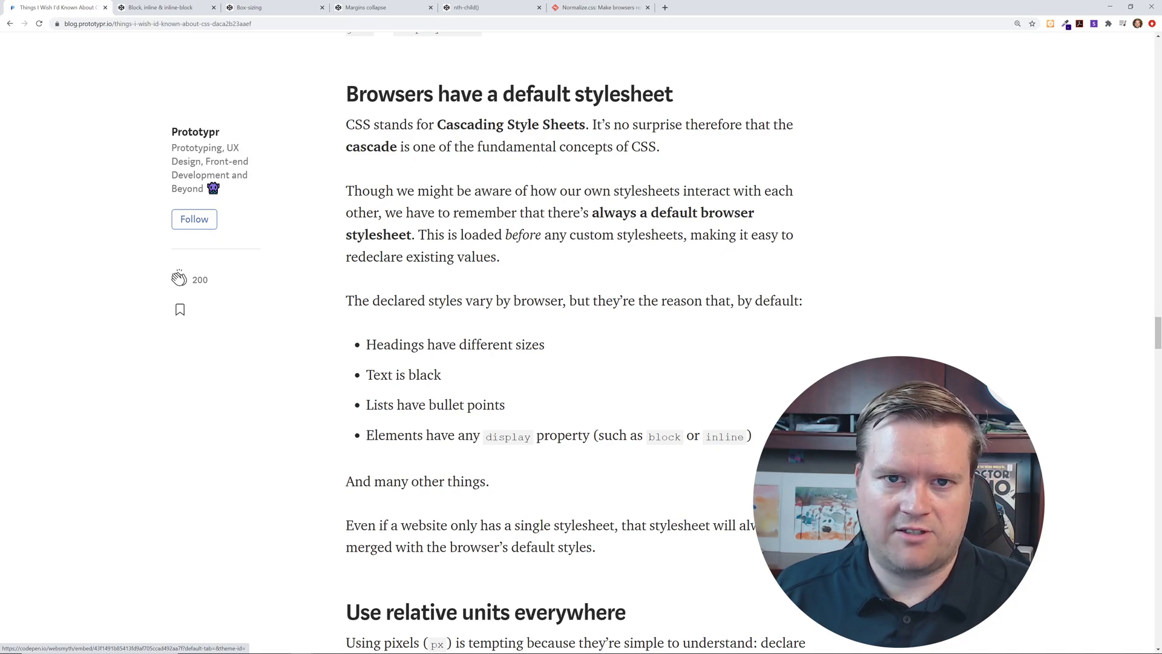
# Highlight and then deselect the Normalize.css description on its website.
pyautogui.click(600, 7)
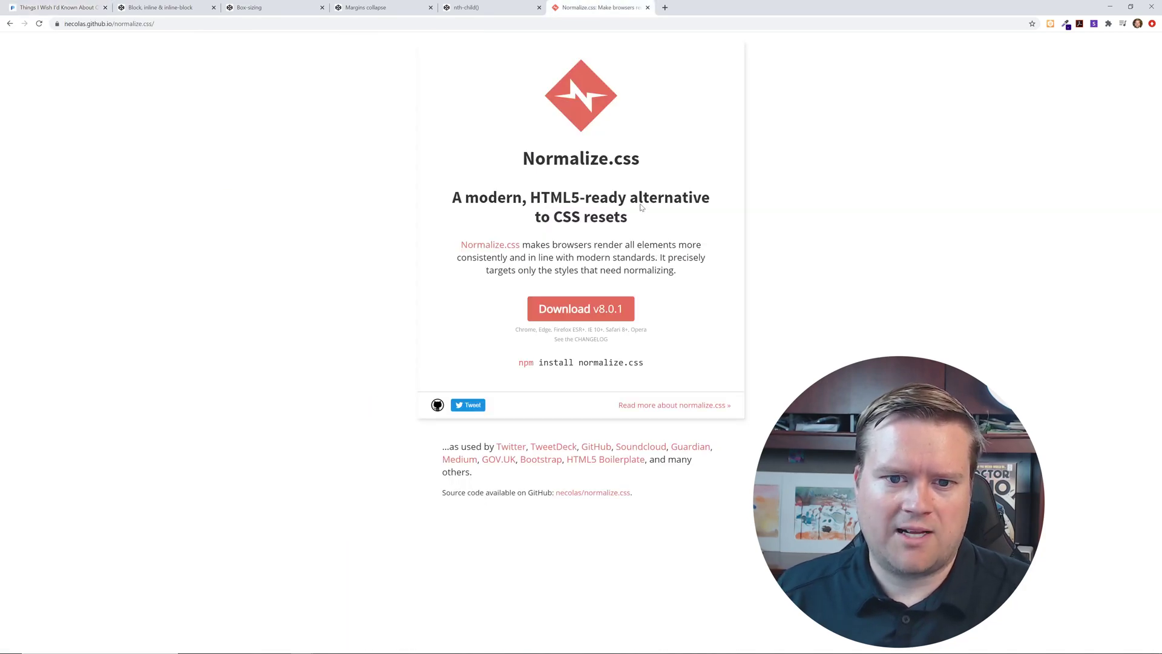
pyautogui.moveTo(573, 245)
pyautogui.mouseDown()
pyautogui.moveTo(694, 245)
pyautogui.moveTo(709, 272)
pyautogui.mouseUp()
pyautogui.click(709, 272)
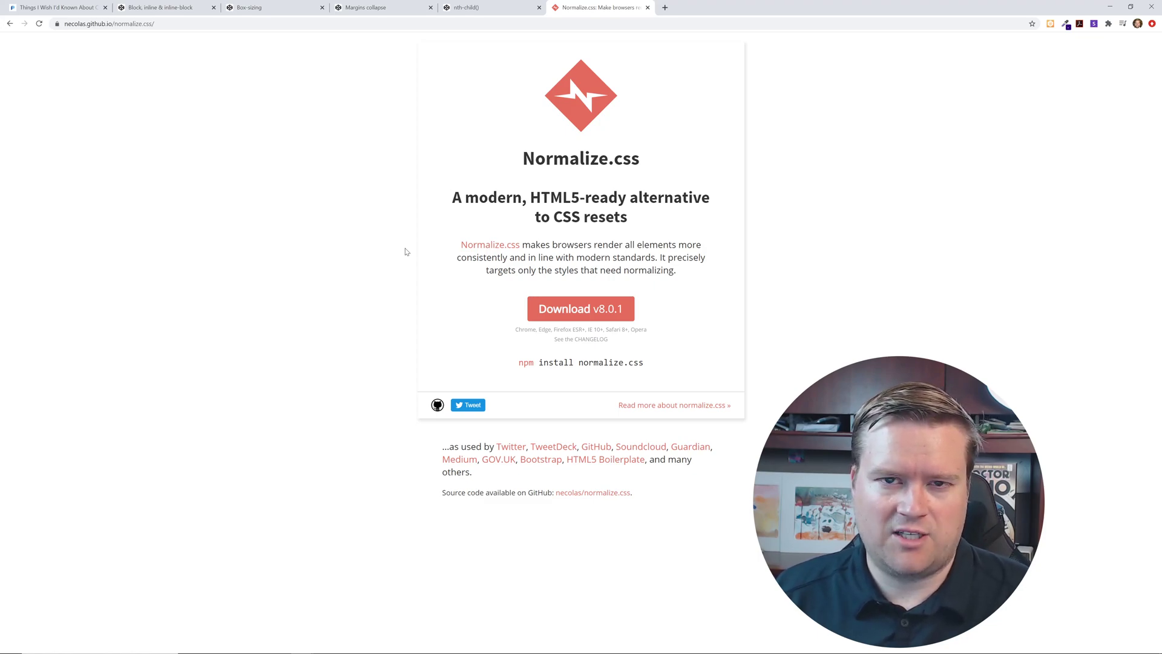
# Highlight the 'Use relative units everywhere' heading and its sentences on pixels, font sizing and em/rem.
pyautogui.click(63, 7)
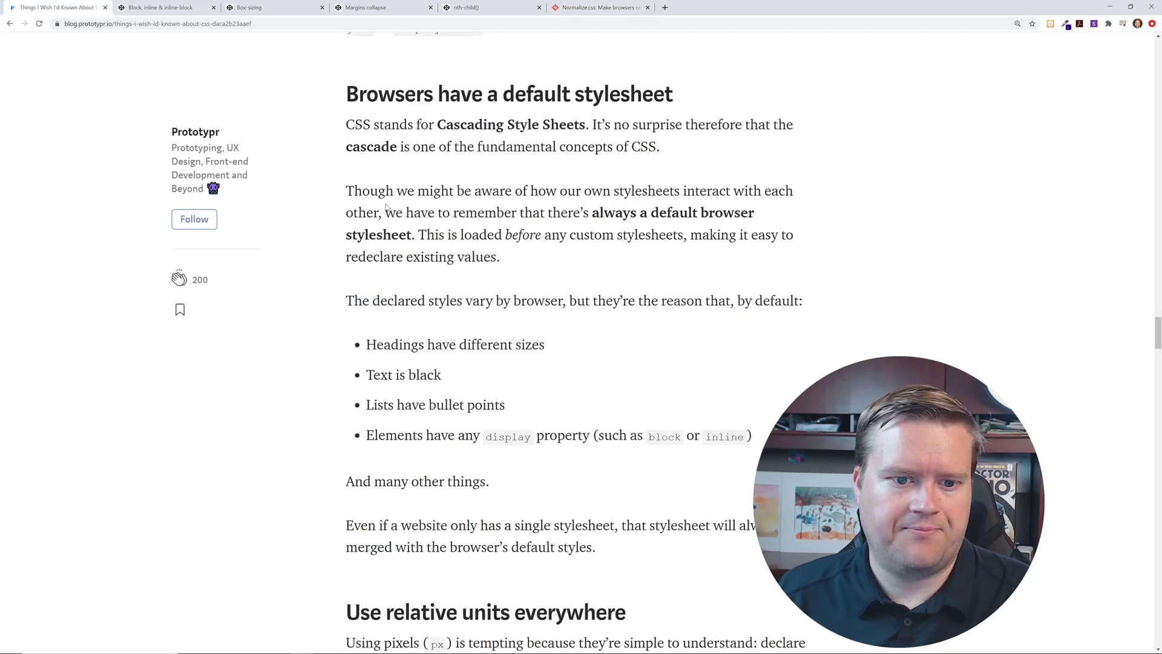
pyautogui.scroll(-3, 581, 363)
pyautogui.scroll(-2, 581, 364)
pyautogui.scroll(-2, 581, 363)
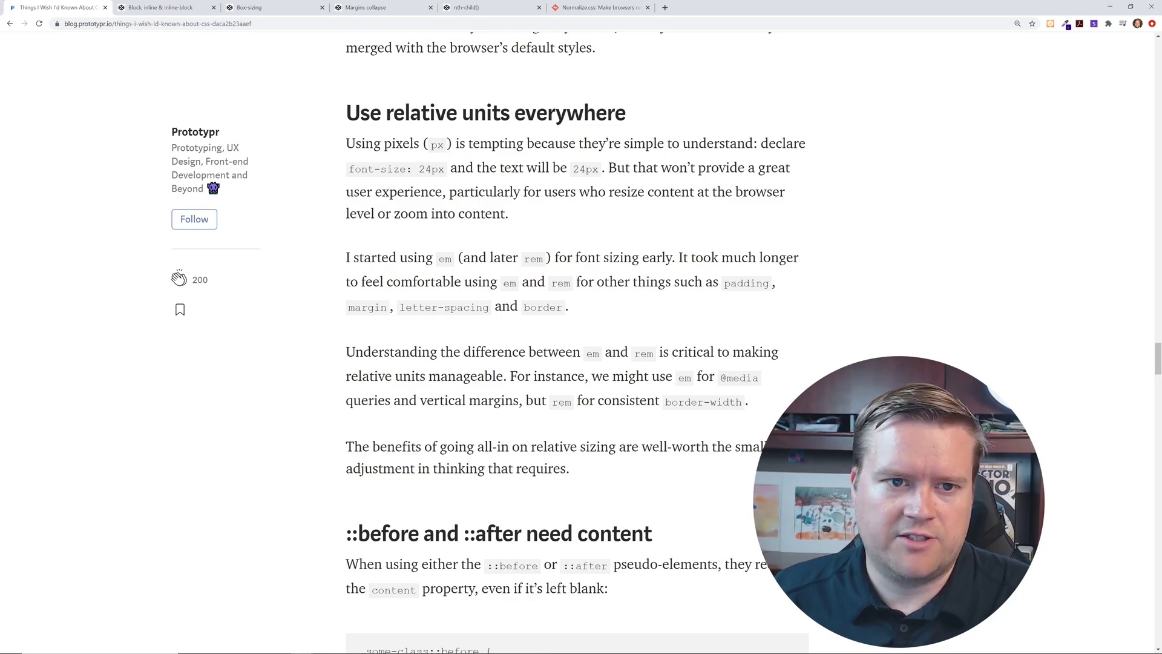
pyautogui.moveTo(360, 113); pyautogui.dragTo(626, 112)
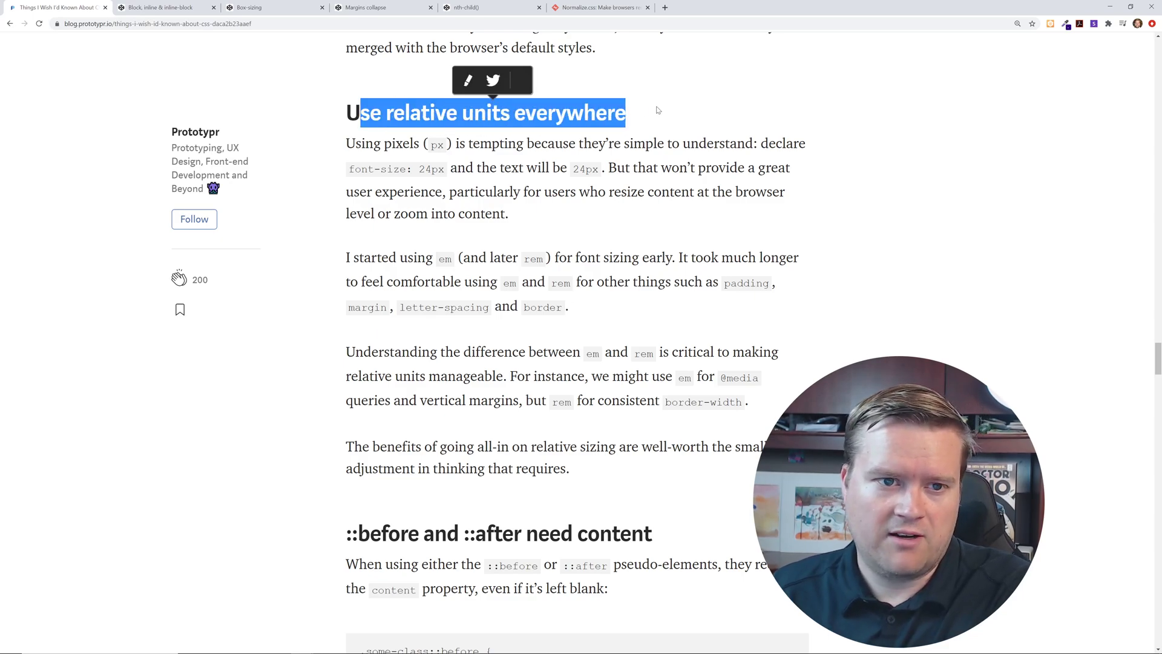
pyautogui.moveTo(459, 144); pyautogui.dragTo(806, 143)
pyautogui.click(814, 148)
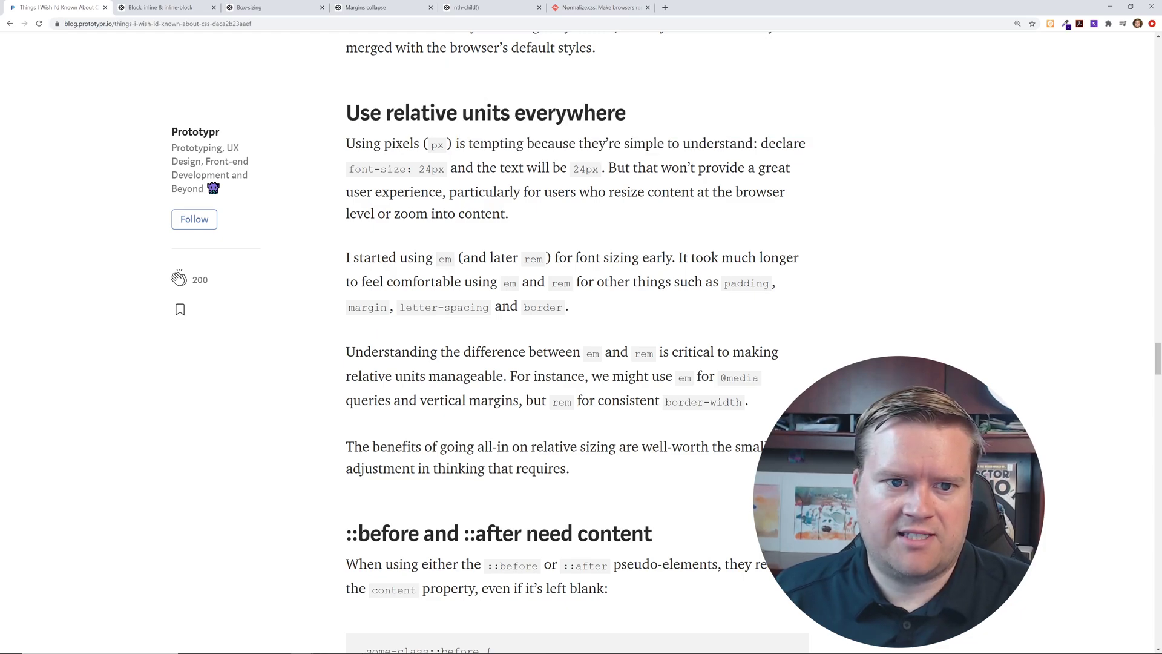
pyautogui.moveTo(432, 169); pyautogui.dragTo(510, 169)
pyautogui.click(527, 215)
pyautogui.scroll(-1, 456, 293)
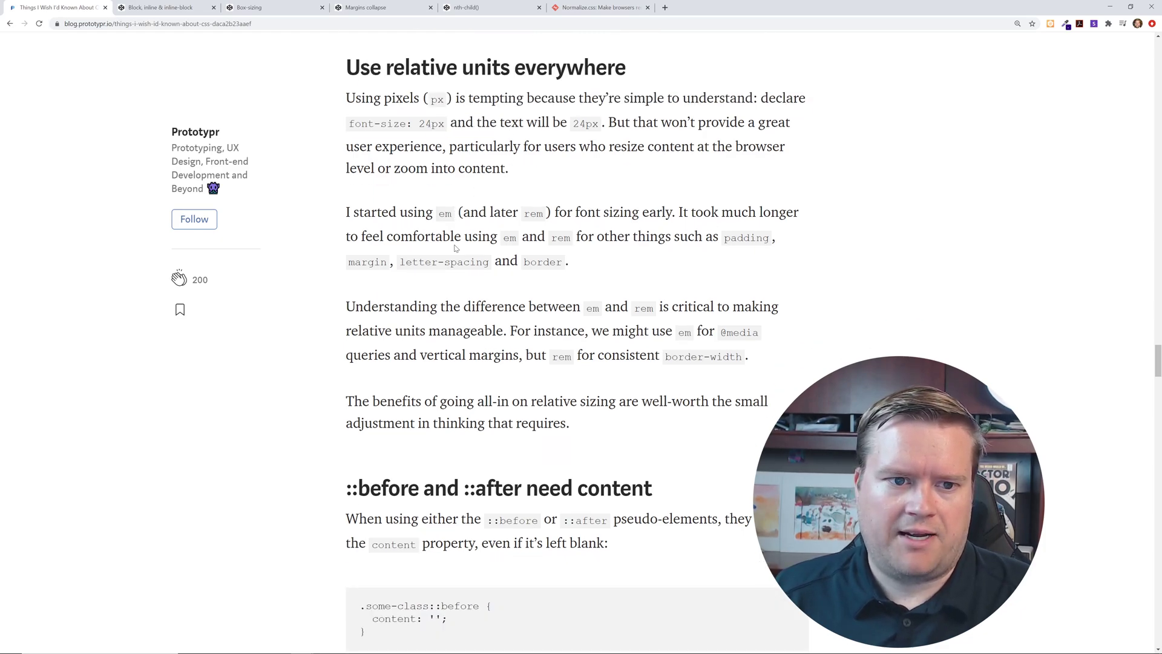
pyautogui.moveTo(555, 212); pyautogui.dragTo(816, 218)
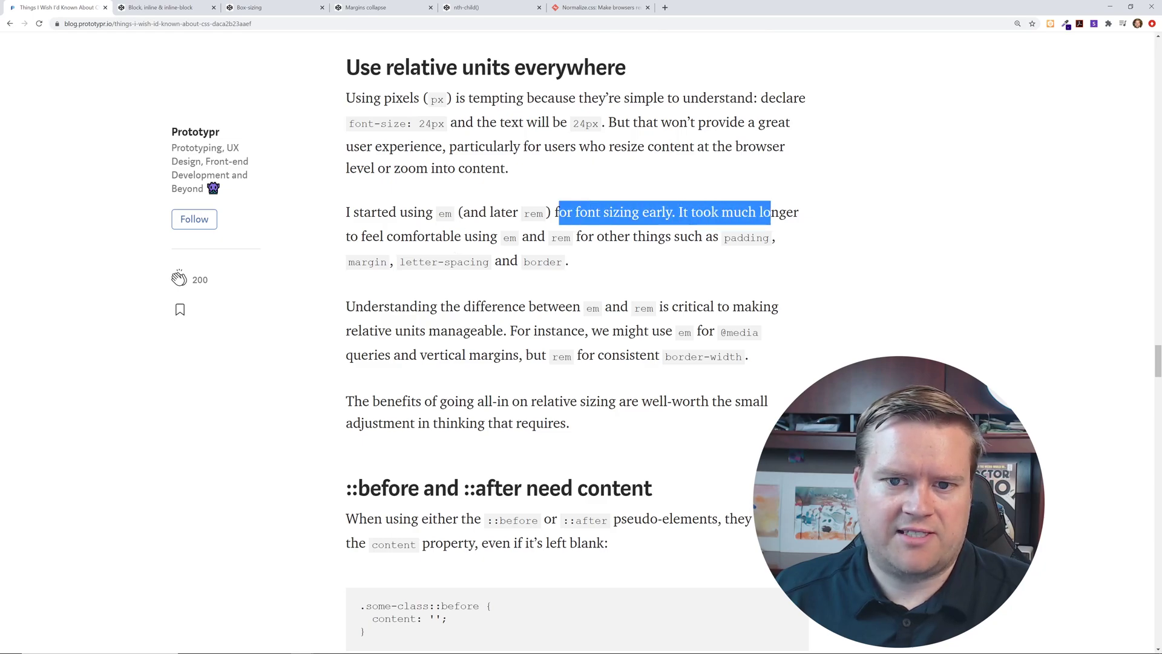
pyautogui.click(363, 212)
pyautogui.moveTo(363, 212); pyautogui.dragTo(443, 238)
pyautogui.scroll(-1, 444, 238)
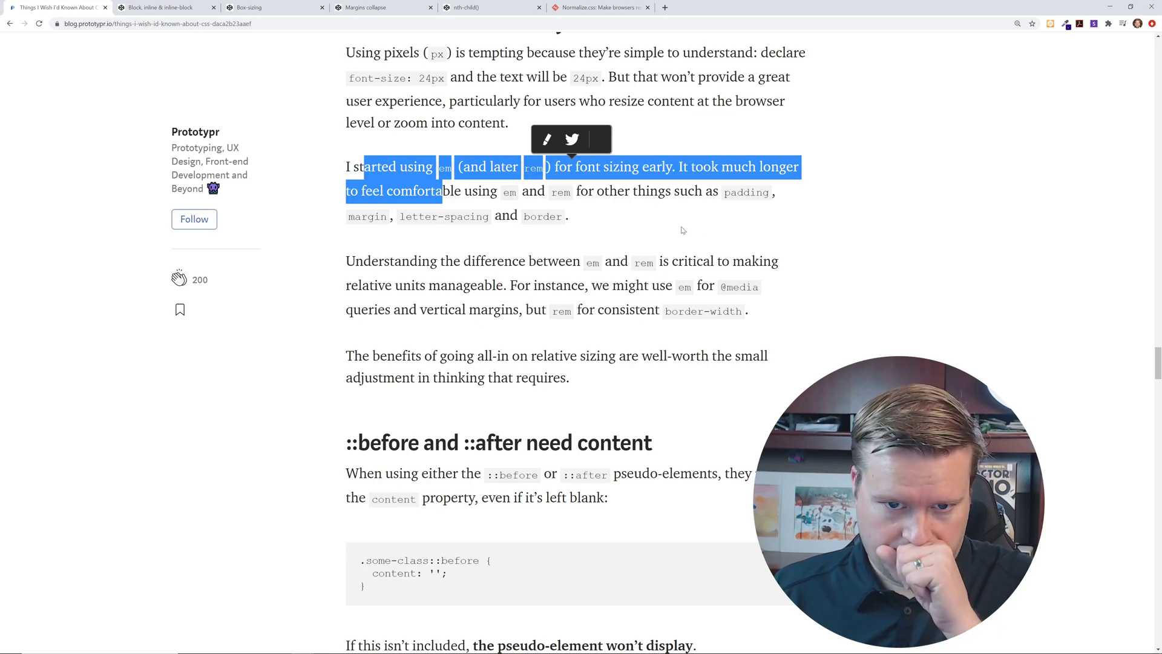
pyautogui.moveTo(670, 192); pyautogui.dragTo(736, 193)
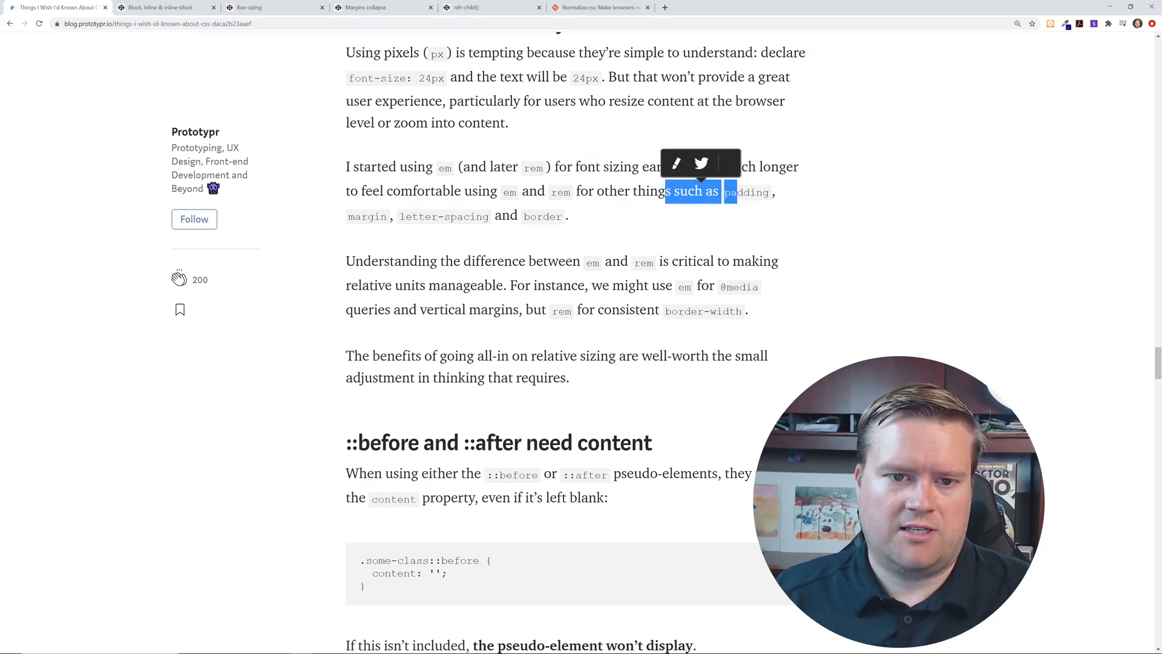
pyautogui.moveTo(453, 261); pyautogui.dragTo(544, 286)
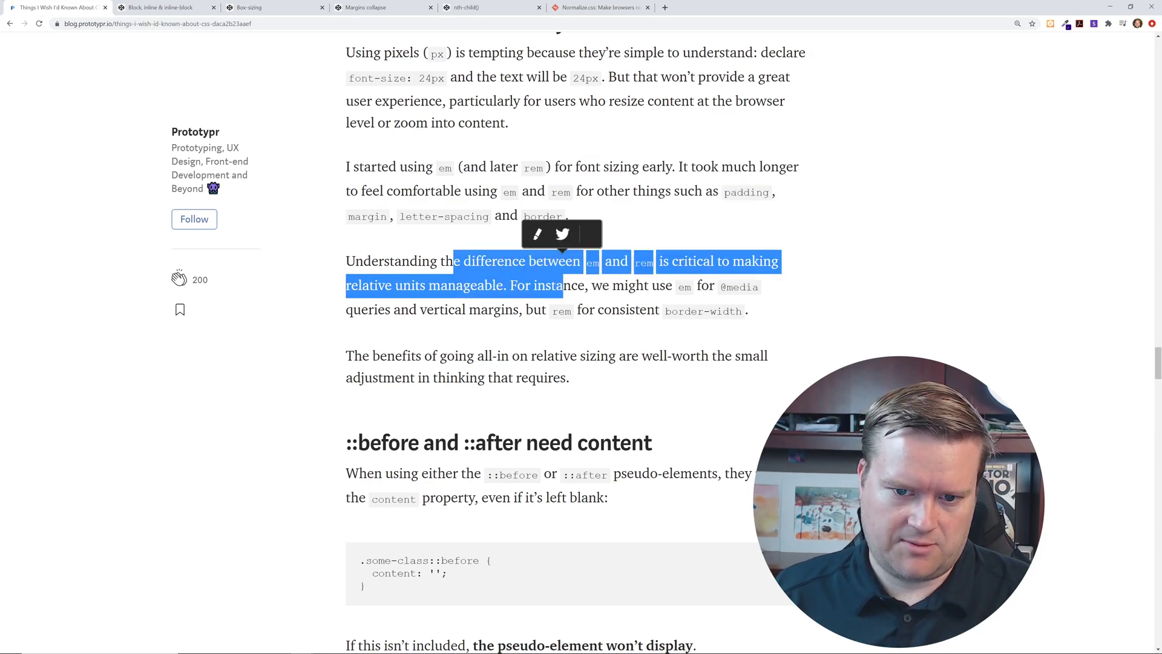
pyautogui.click(440, 322)
pyautogui.scroll(-1, 432, 348)
pyautogui.scroll(2, 431, 347)
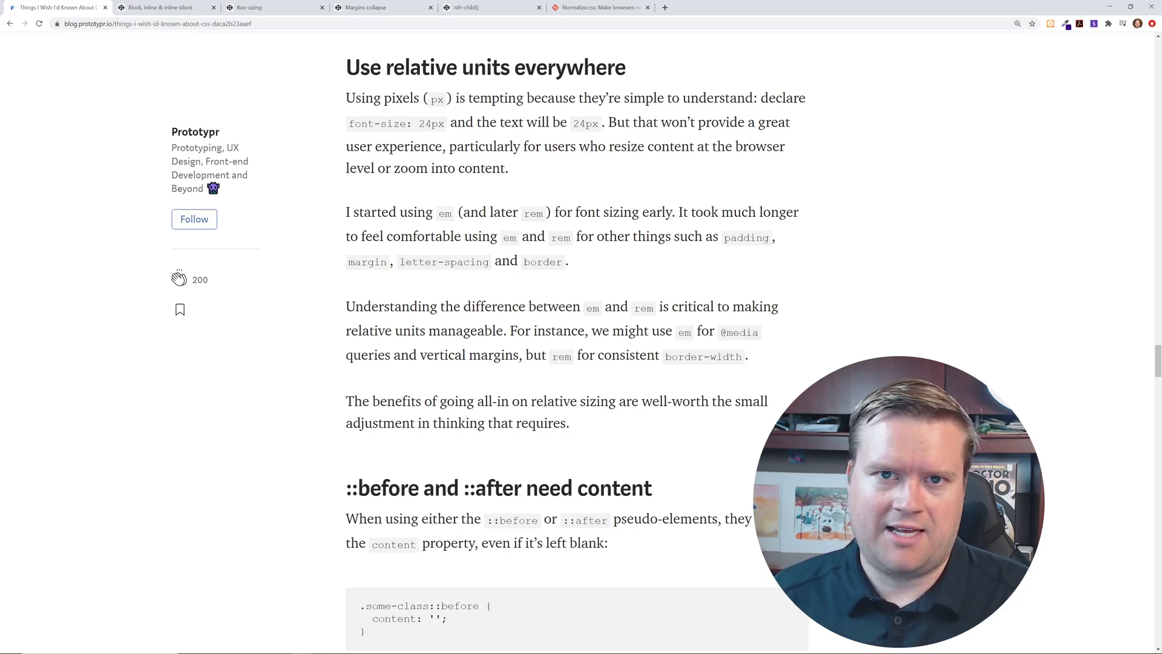
pyautogui.scroll(-4, 437, 274)
pyautogui.scroll(-3, 437, 276)
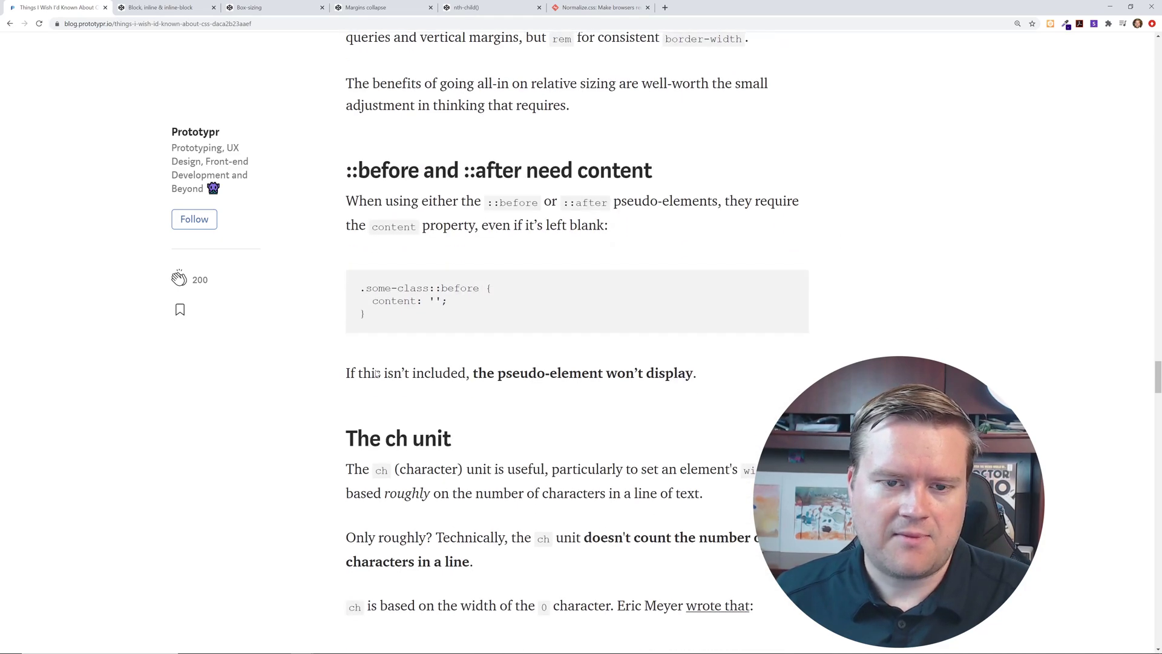
pyautogui.scroll(-3, 437, 275)
# Highlight the ::before and ::after heading, the example code lines, and the content property sentence.
pyautogui.moveTo(401, 124); pyautogui.dragTo(613, 124)
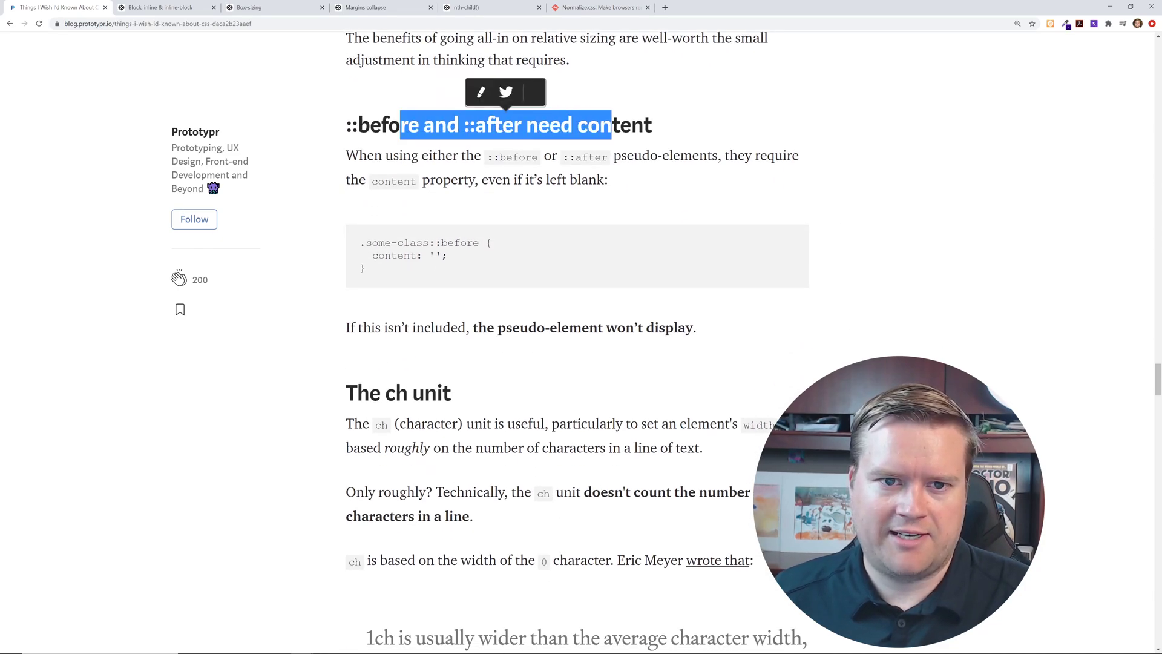
pyautogui.click(545, 299)
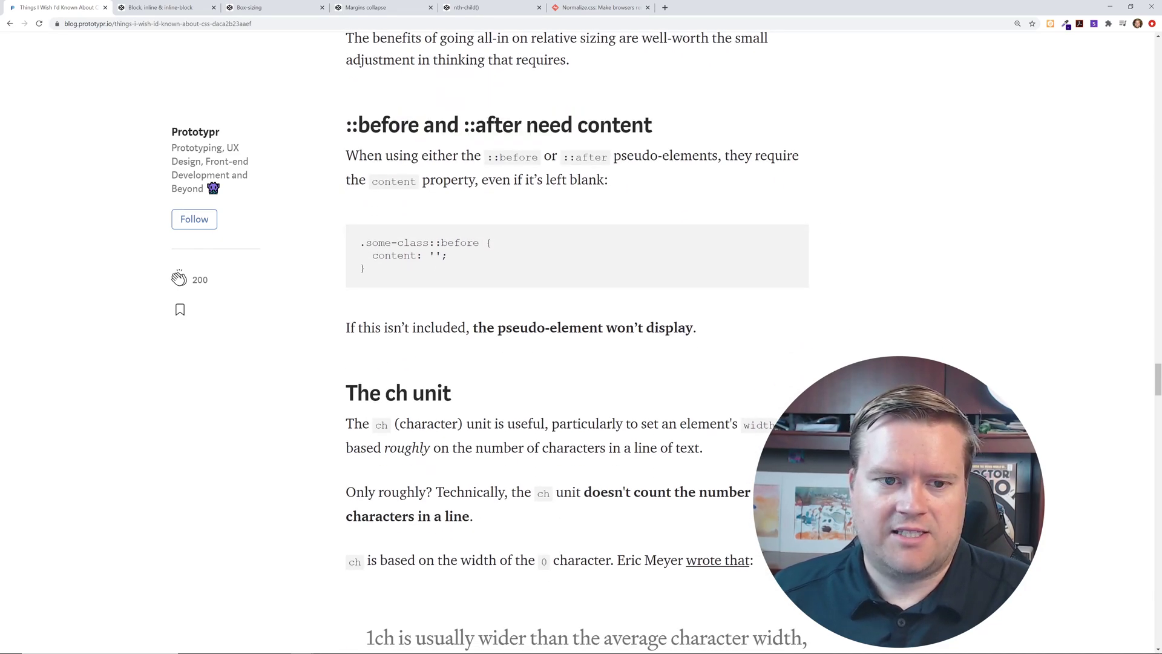
pyautogui.moveTo(380, 242); pyautogui.dragTo(468, 258)
pyautogui.click(473, 272)
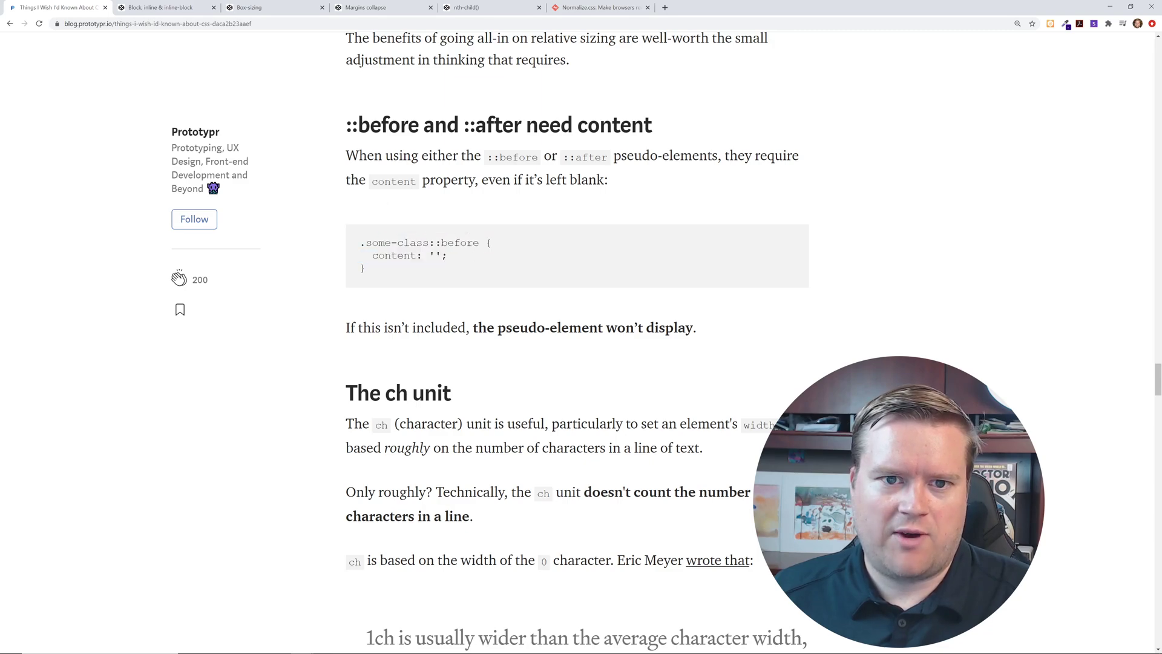
pyautogui.moveTo(398, 181); pyautogui.dragTo(579, 181)
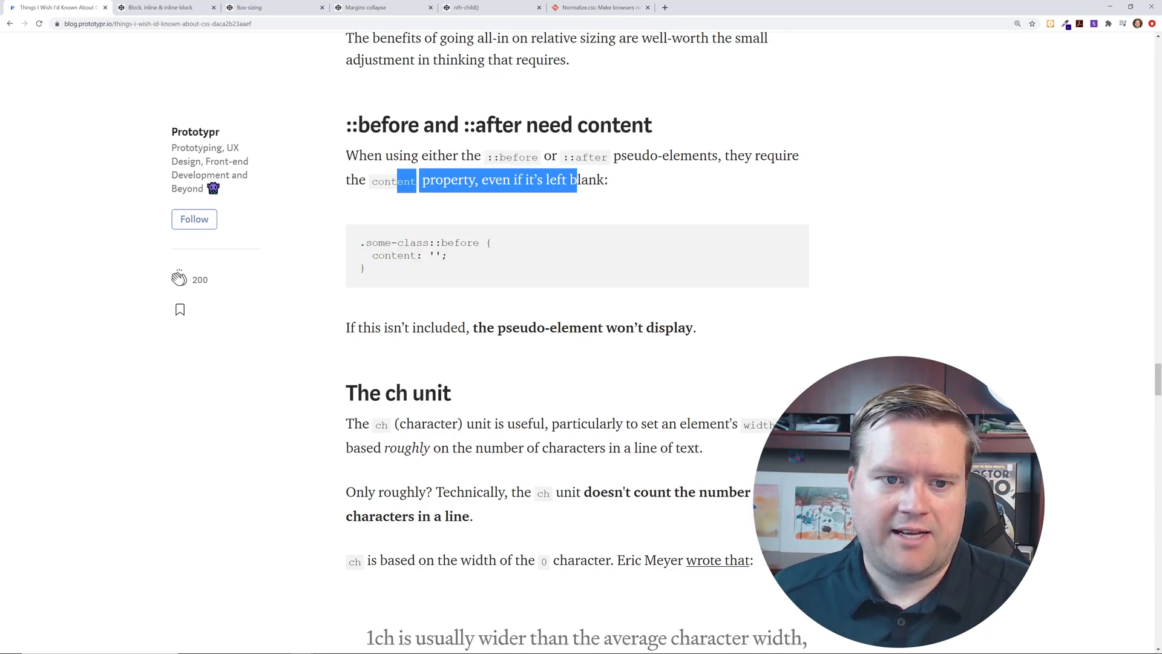
pyautogui.click(475, 290)
# Highlight the content: ''; line, the ::before selector, then the whole example rule.
pyautogui.moveTo(429, 244)
pyautogui.mouseDown()
pyautogui.moveTo(450, 244)
pyautogui.moveTo(373, 255)
pyautogui.mouseUp()
pyautogui.click(472, 272)
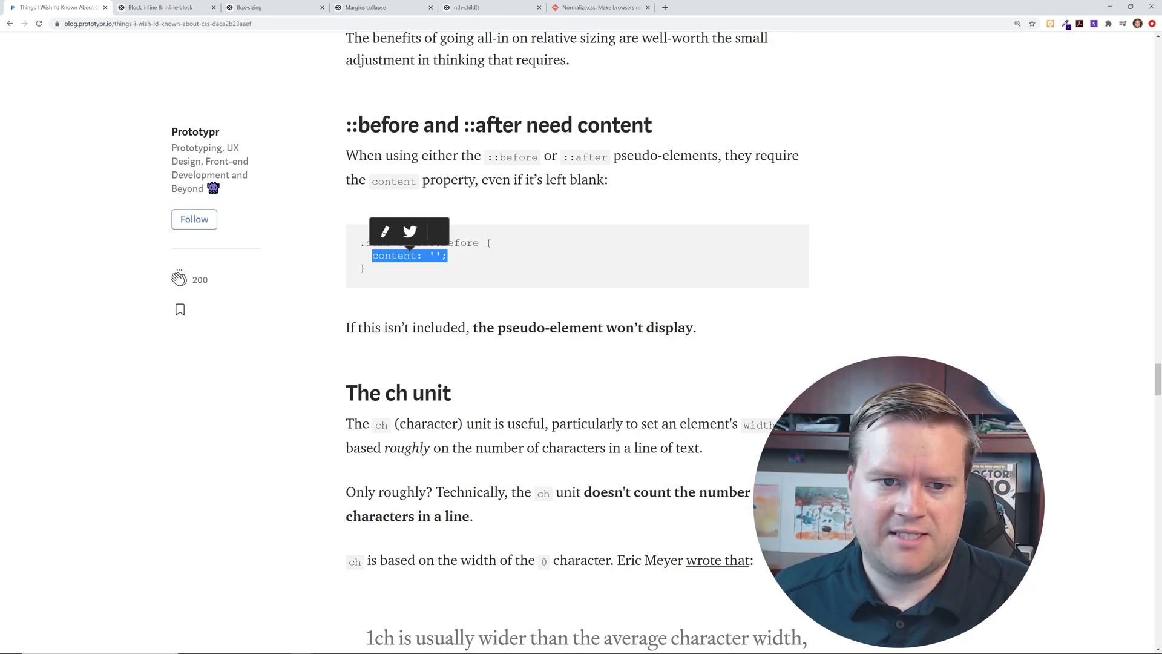
pyautogui.click(452, 263)
pyautogui.moveTo(449, 254); pyautogui.dragTo(373, 255)
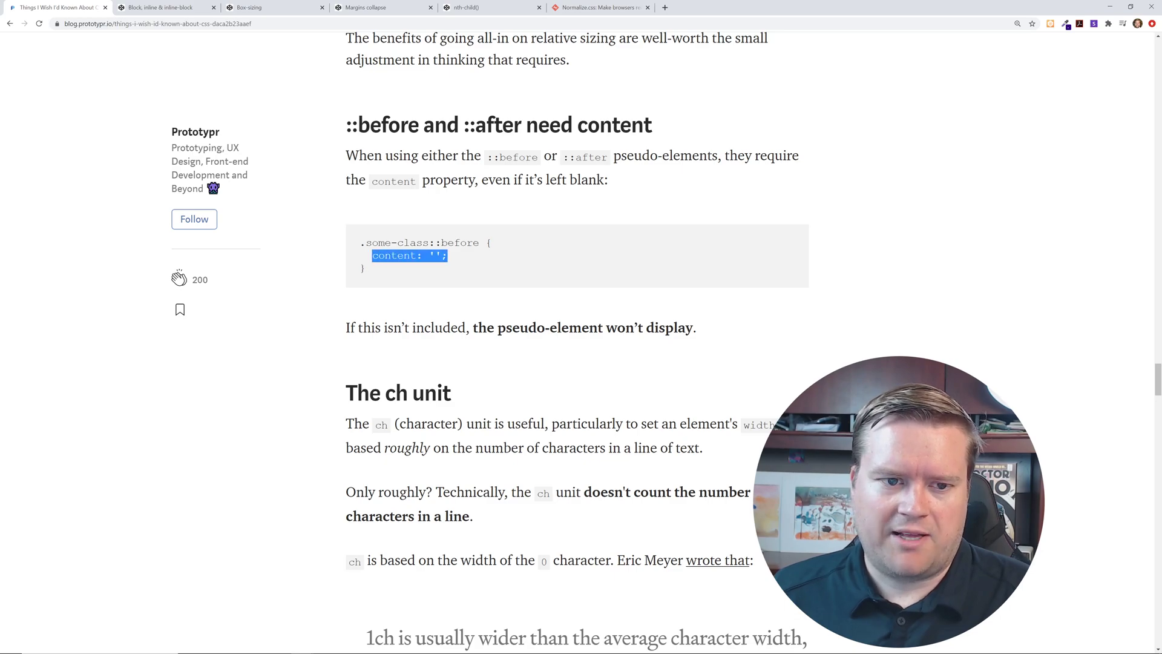
pyautogui.click(415, 286)
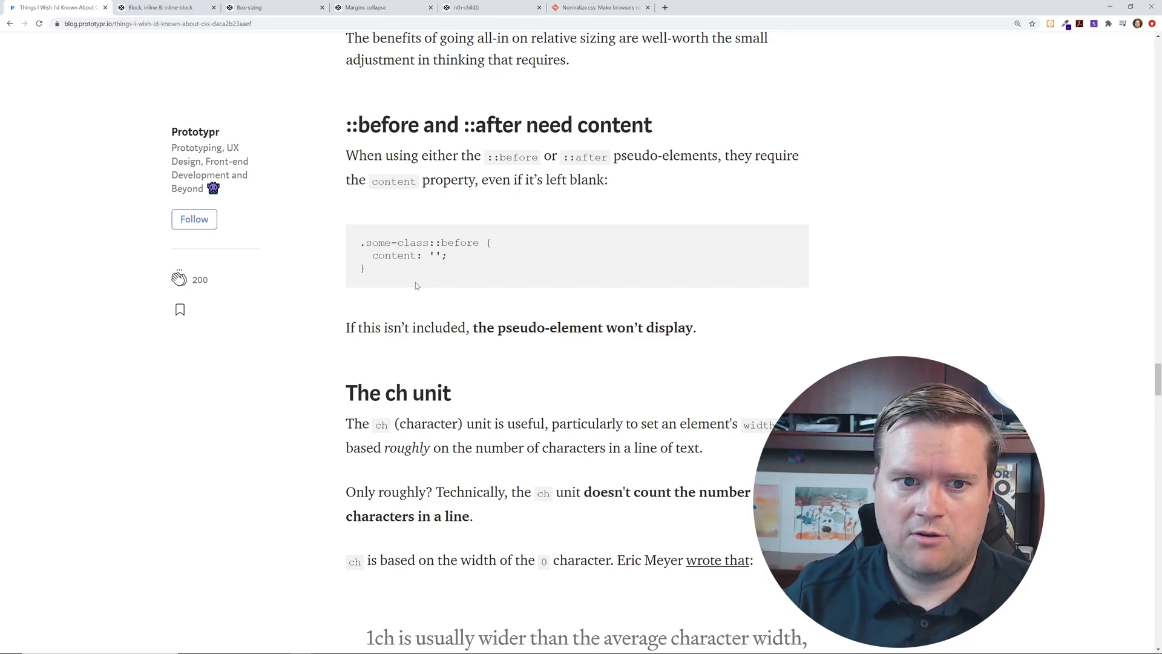
pyautogui.moveTo(491, 243); pyautogui.dragTo(416, 242)
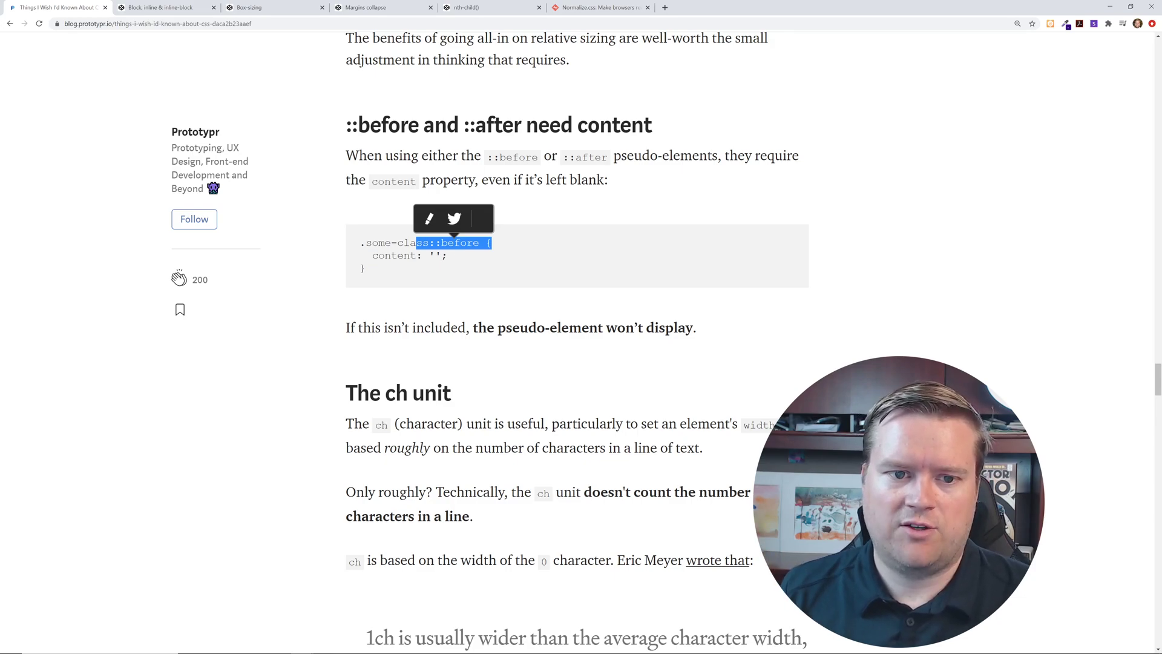
pyautogui.click(545, 364)
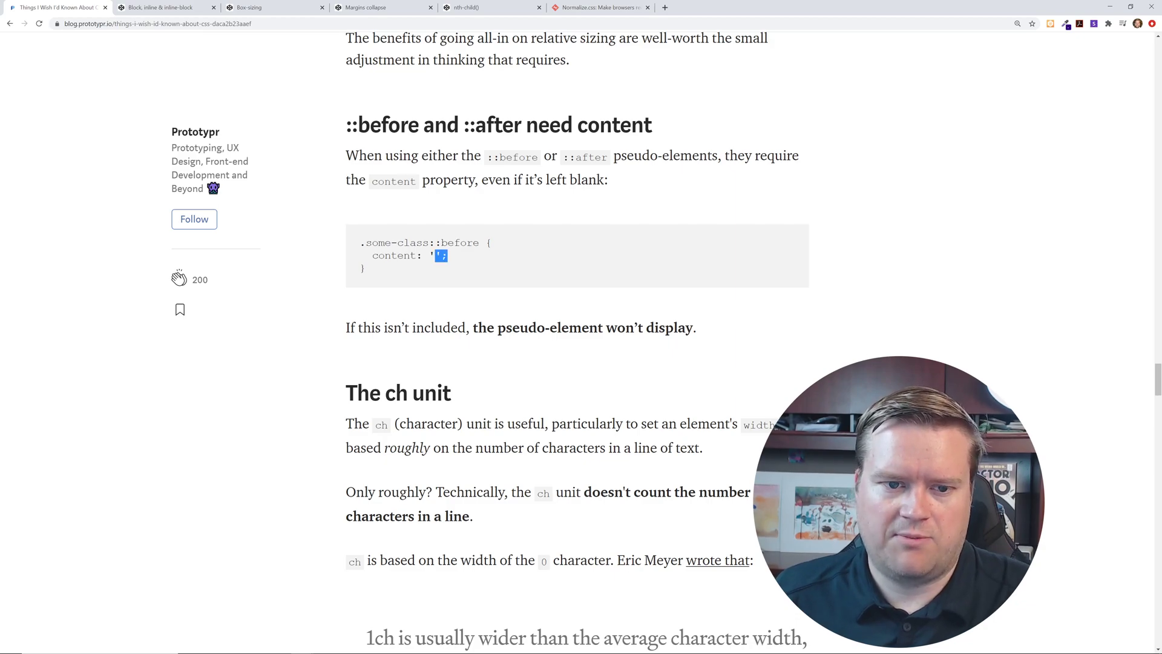
pyautogui.moveTo(447, 256); pyautogui.dragTo(378, 243)
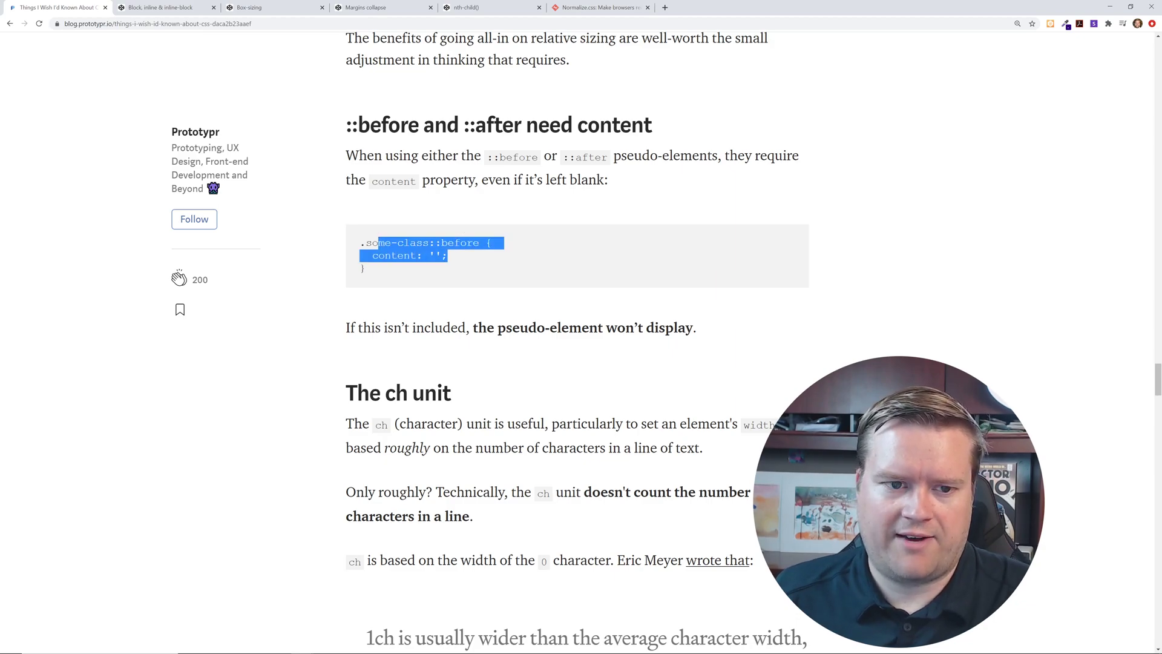
pyautogui.click(492, 306)
pyautogui.scroll(-2, 491, 305)
pyautogui.scroll(-2, 491, 305)
pyautogui.scroll(-1, 491, 305)
pyautogui.scroll(-1, 491, 306)
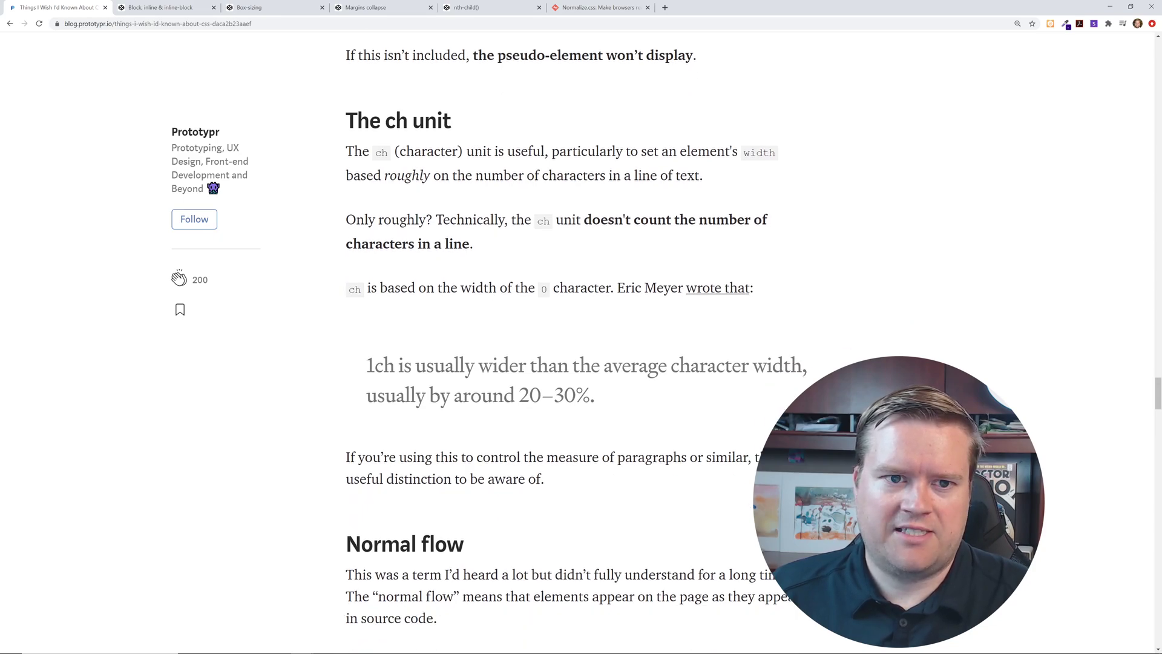
# Highlight and then deselect the description of the ch unit.
pyautogui.moveTo(392, 151)
pyautogui.mouseDown()
pyautogui.moveTo(786, 160)
pyautogui.moveTo(779, 250)
pyautogui.mouseUp()
pyautogui.click(668, 273)
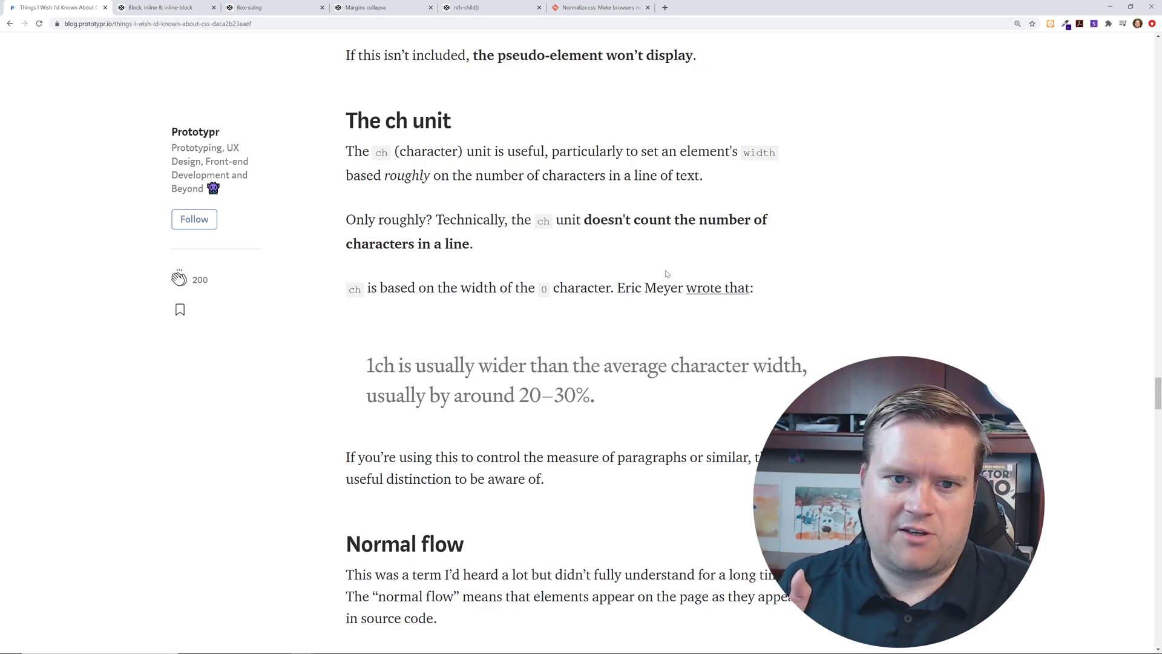
pyautogui.scroll(-1, 539, 274)
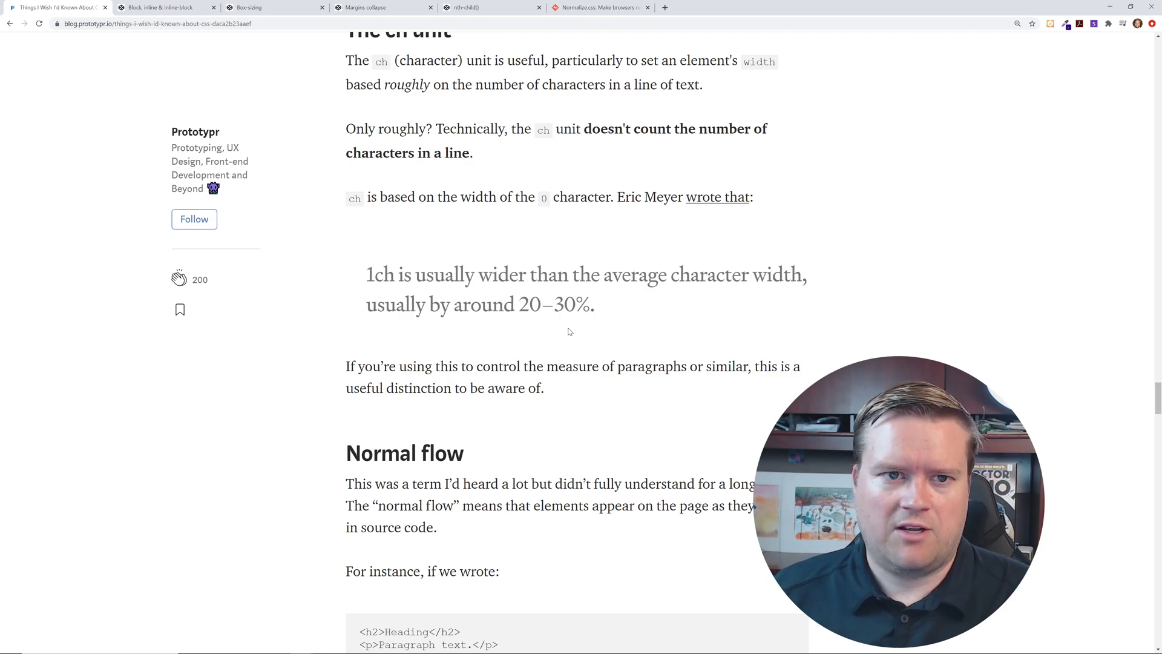
pyautogui.scroll(-3, 570, 332)
pyautogui.scroll(-2, 569, 331)
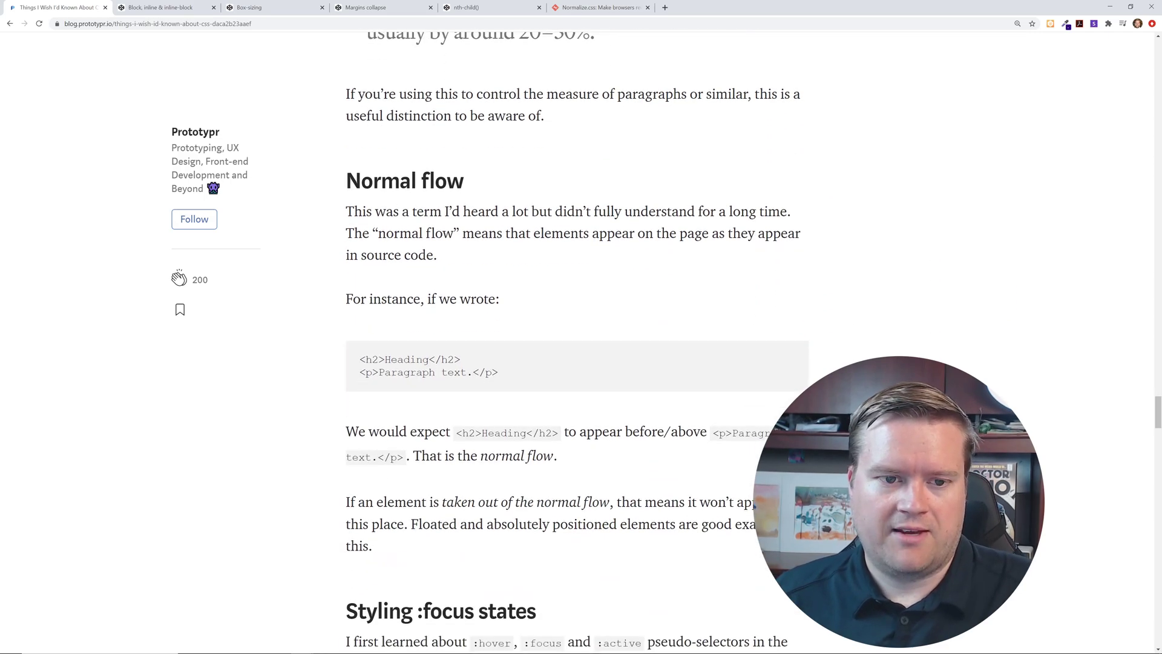
pyautogui.scroll(-1, 514, 207)
# Highlight the normal flow definition, the out-of-flow sentence, and the heading/paragraph example code.
pyautogui.moveTo(412, 166)
pyautogui.mouseDown()
pyautogui.moveTo(810, 196)
pyautogui.moveTo(438, 210)
pyautogui.mouseUp()
pyautogui.click(590, 273)
pyautogui.scroll(-1, 590, 273)
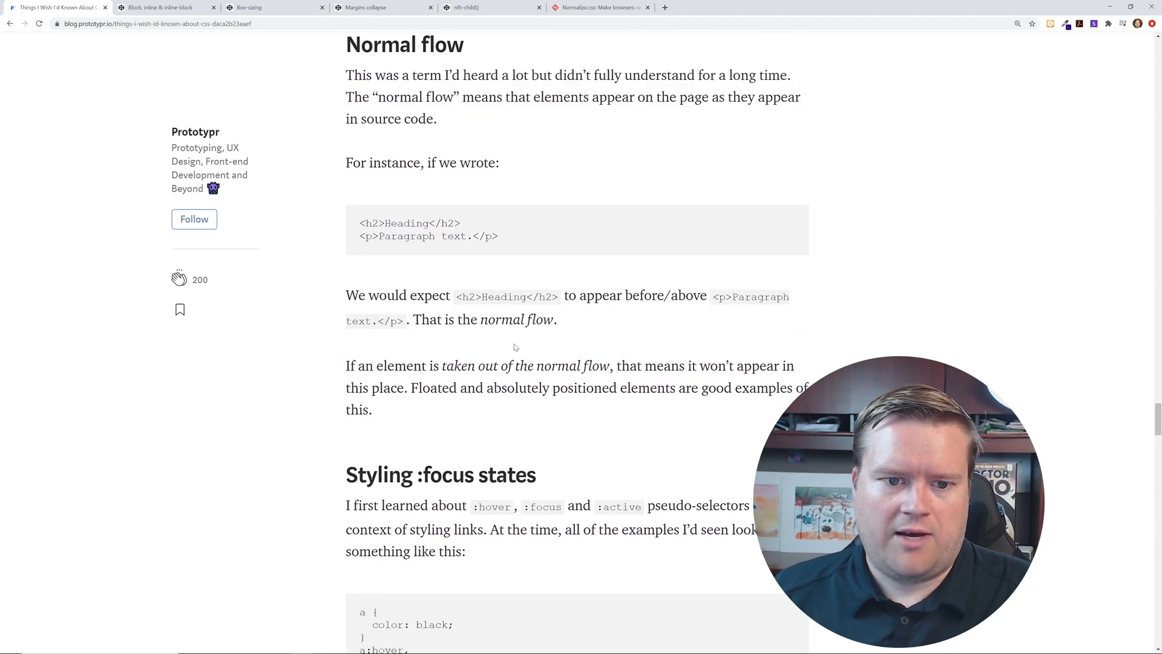
pyautogui.moveTo(407, 366)
pyautogui.mouseDown()
pyautogui.moveTo(805, 367)
pyautogui.moveTo(811, 411)
pyautogui.mouseUp()
pyautogui.click(811, 428)
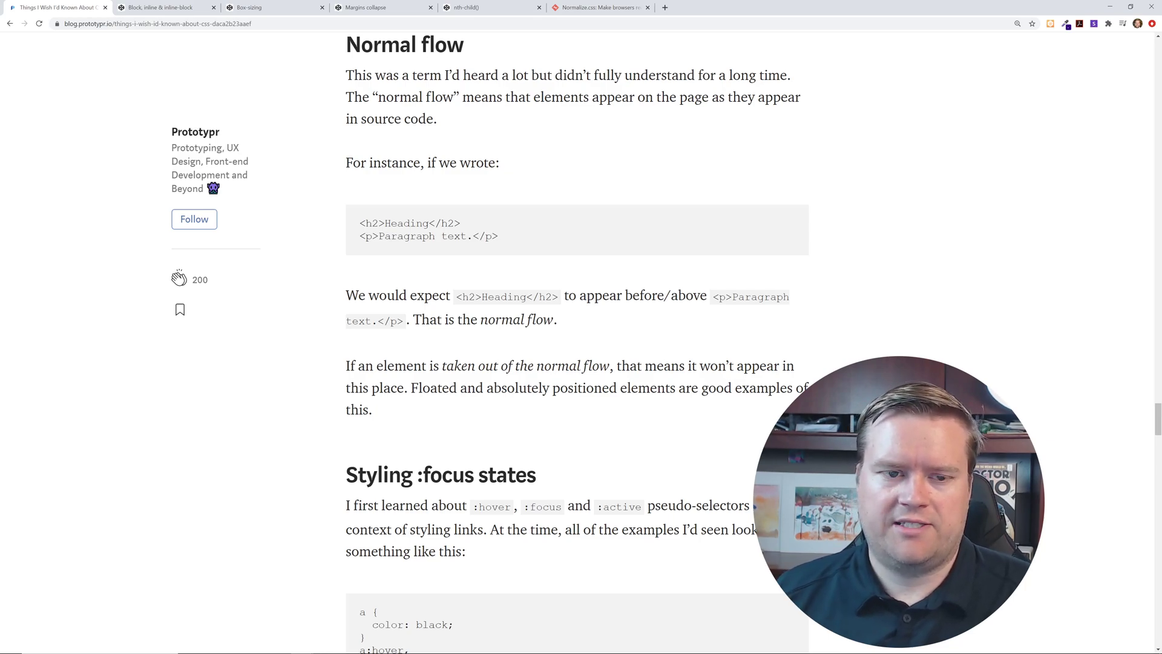
pyautogui.moveTo(359, 224)
pyautogui.mouseDown()
pyautogui.moveTo(452, 220)
pyautogui.moveTo(517, 243)
pyautogui.mouseUp()
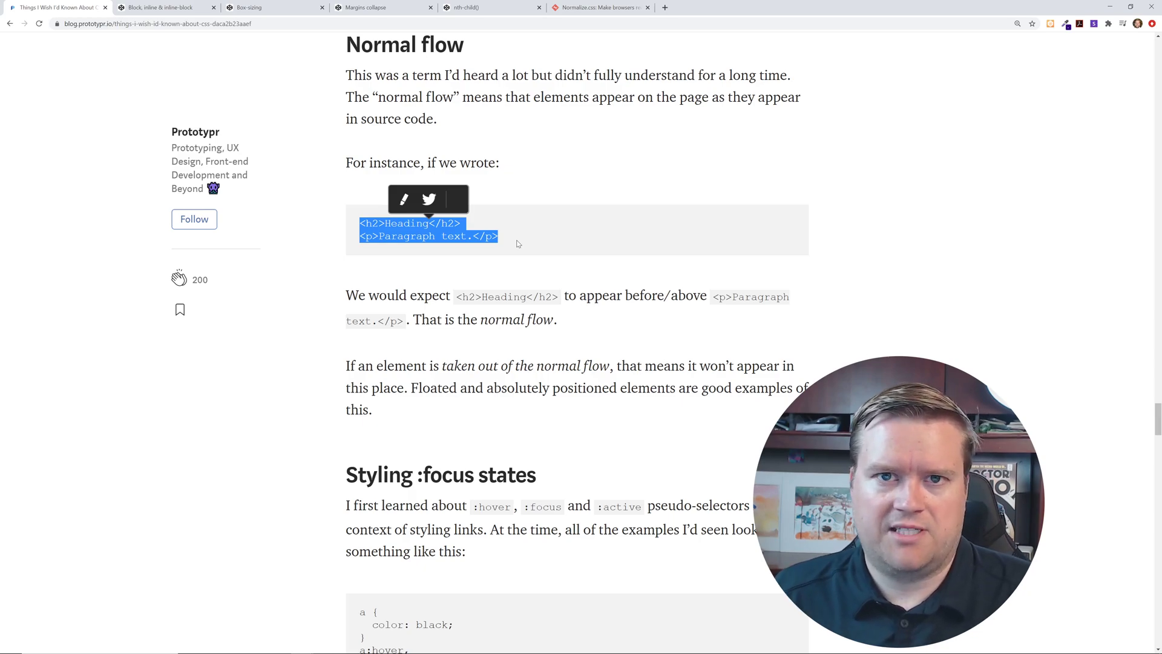
pyautogui.click(523, 214)
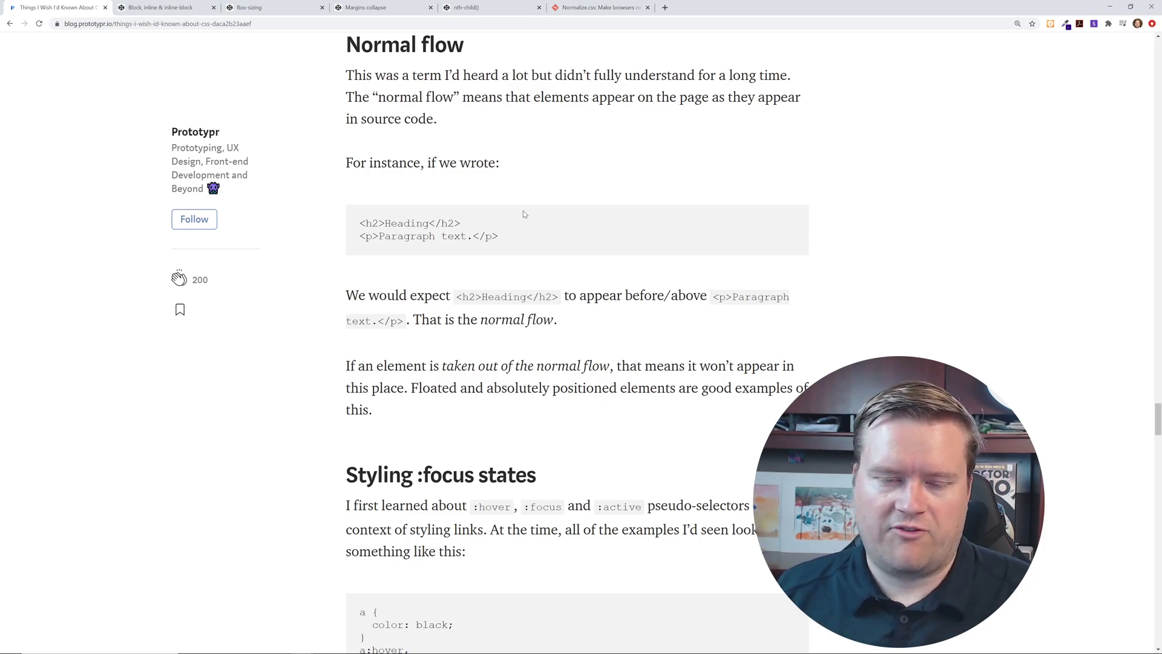
pyautogui.scroll(-3, 524, 214)
pyautogui.scroll(-2, 525, 214)
pyautogui.scroll(-2, 524, 214)
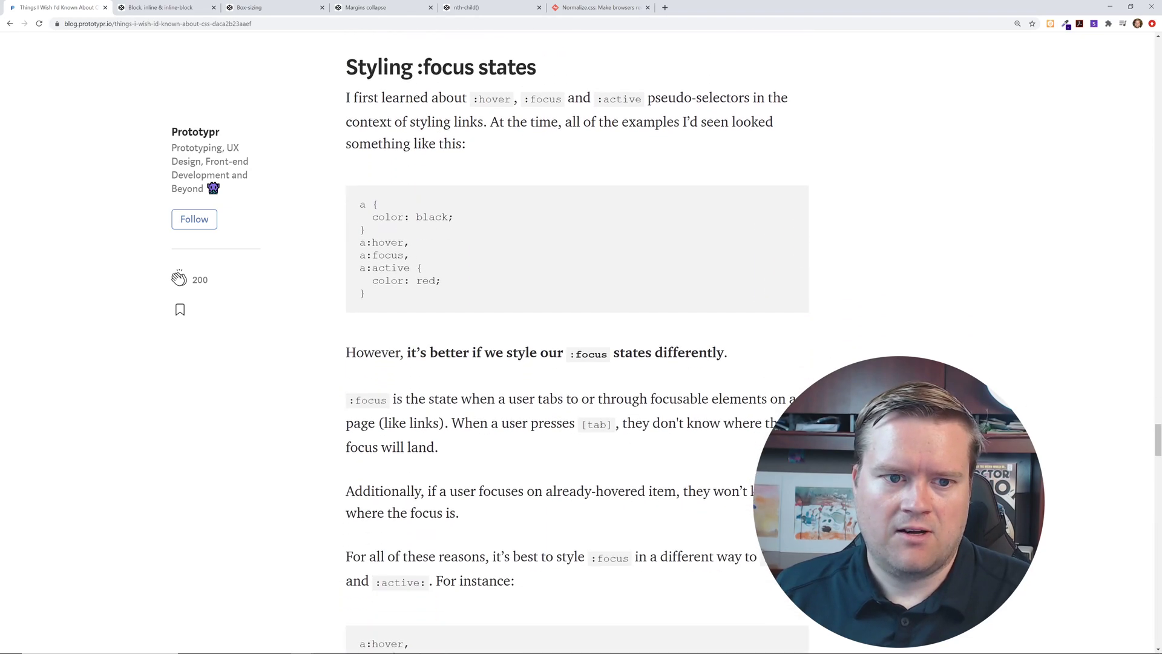
pyautogui.scroll(1, 525, 214)
# Highlight the :hover/:focus/:active sentence, the :focus definition, and the already-hovered items sentence.
pyautogui.moveTo(468, 142)
pyautogui.mouseDown()
pyautogui.moveTo(739, 142)
pyautogui.moveTo(774, 167)
pyautogui.mouseUp()
pyautogui.click(609, 225)
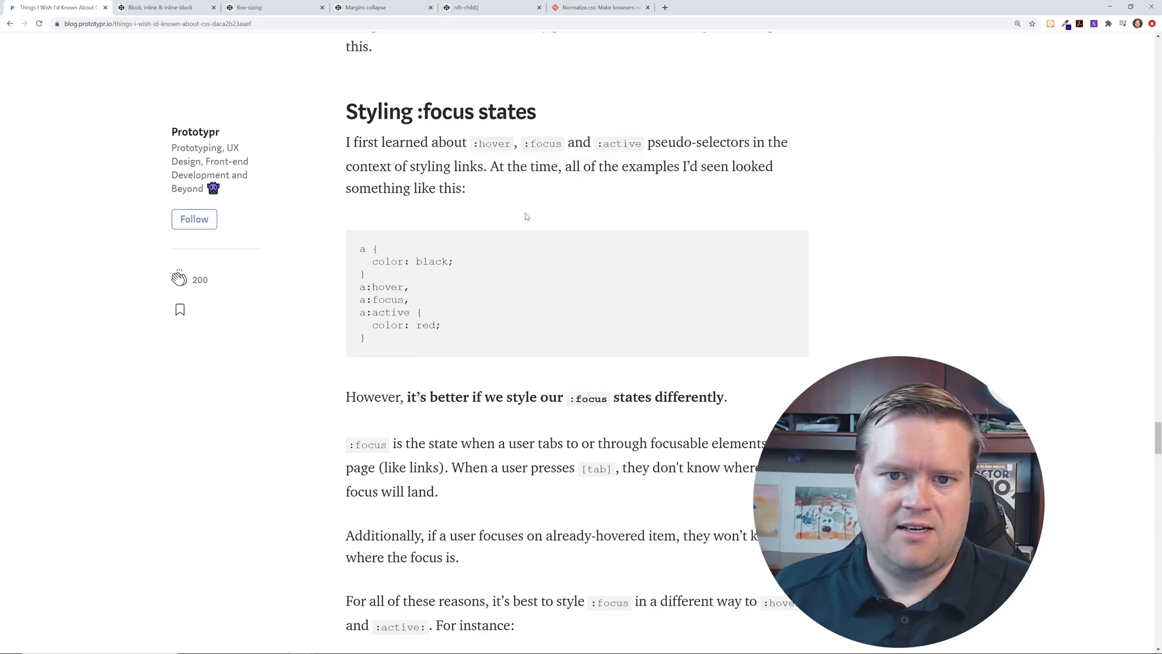
pyautogui.scroll(-1, 526, 217)
pyautogui.scroll(-2, 525, 217)
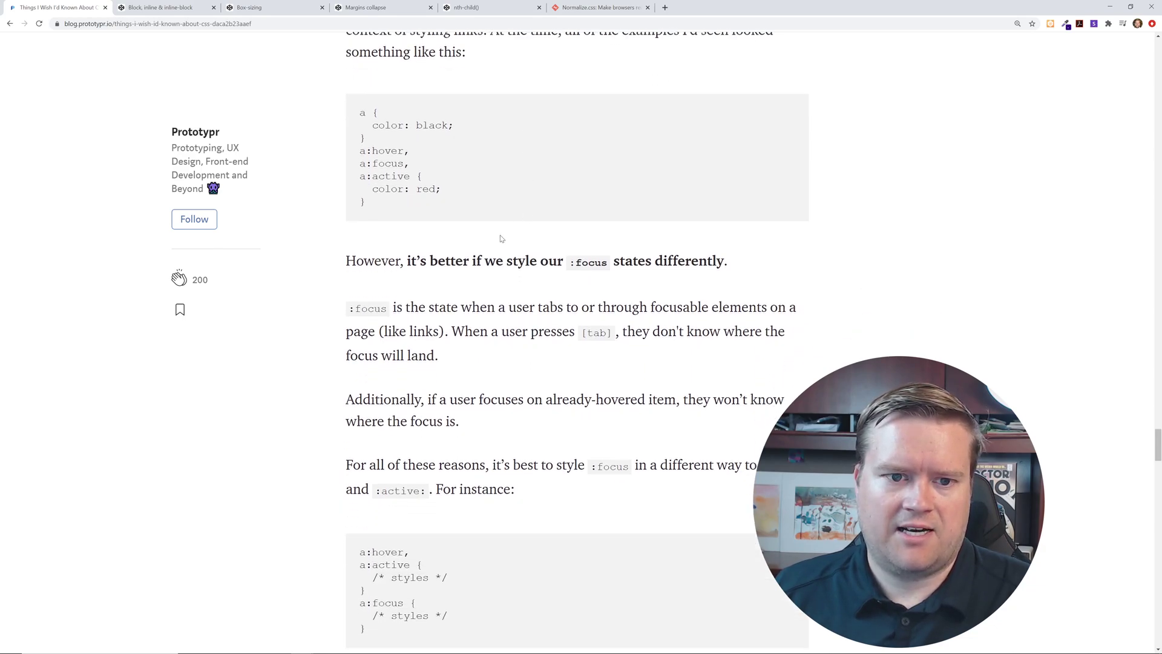
pyautogui.moveTo(483, 261); pyautogui.dragTo(555, 261)
pyautogui.moveTo(640, 261); pyautogui.dragTo(728, 260)
pyautogui.scroll(-1, 681, 260)
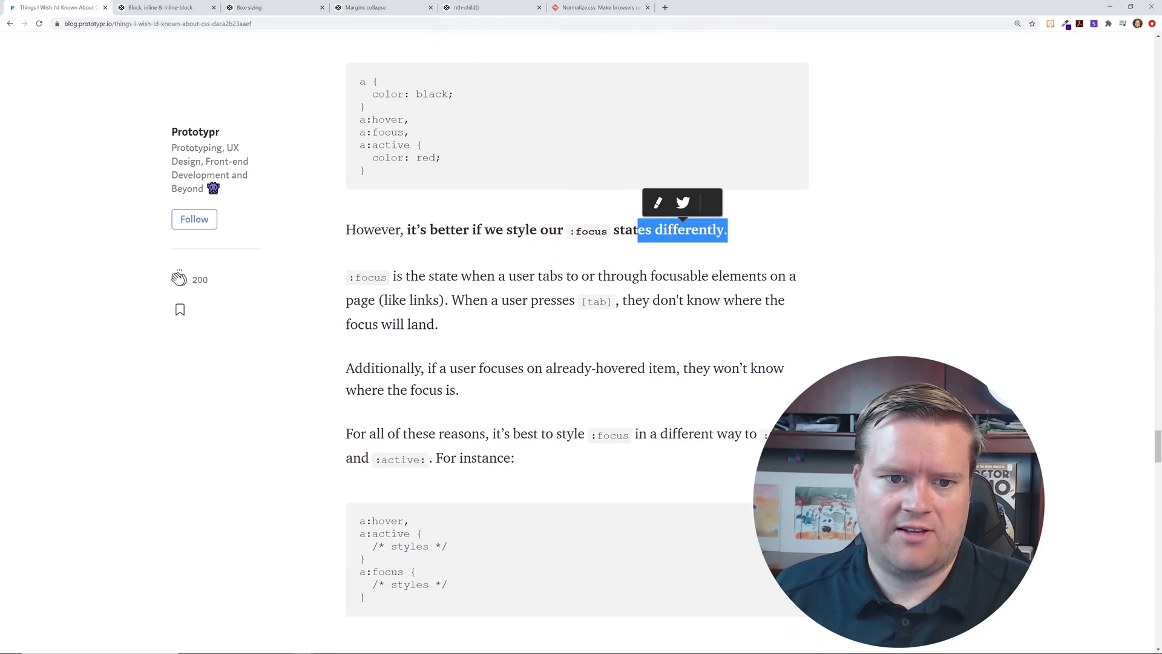
pyautogui.moveTo(460, 262); pyautogui.dragTo(610, 261)
pyautogui.click(516, 305)
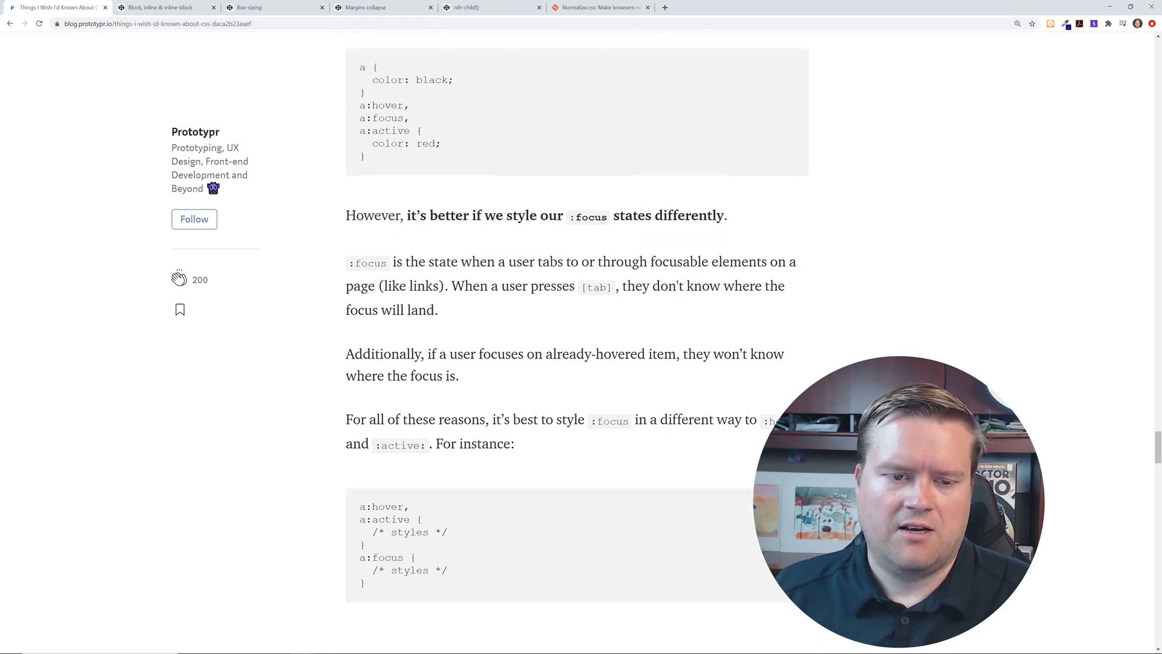
pyautogui.moveTo(411, 261)
pyautogui.mouseDown()
pyautogui.moveTo(800, 266)
pyautogui.moveTo(803, 291)
pyautogui.mouseUp()
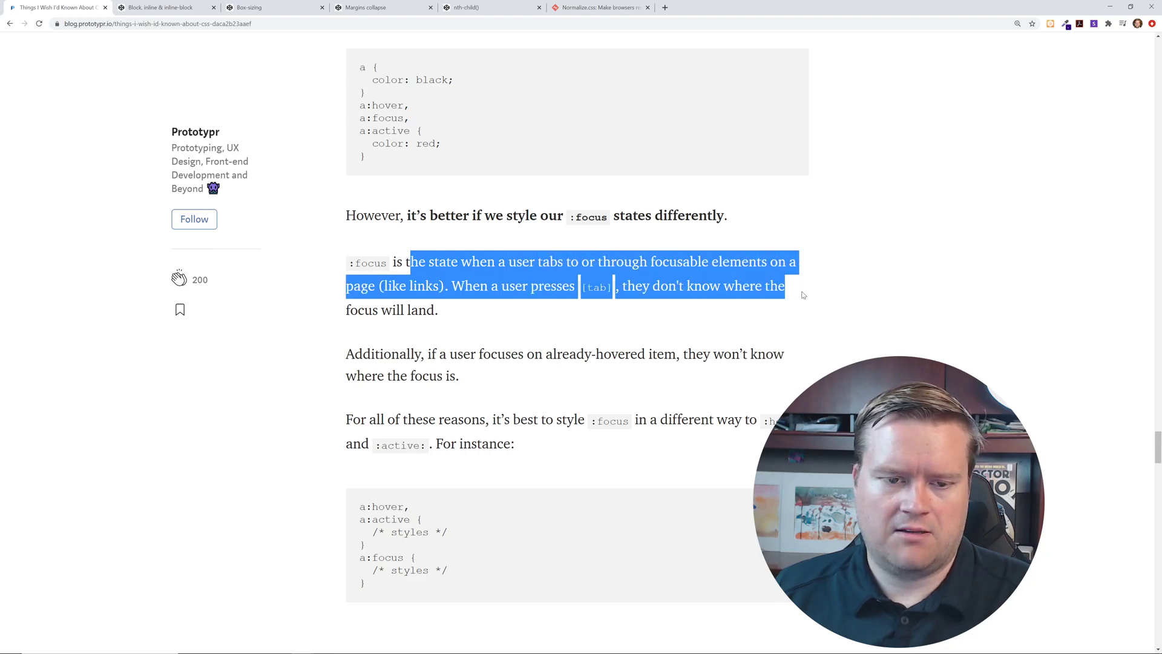
pyautogui.click(518, 327)
pyautogui.scroll(-1, 518, 327)
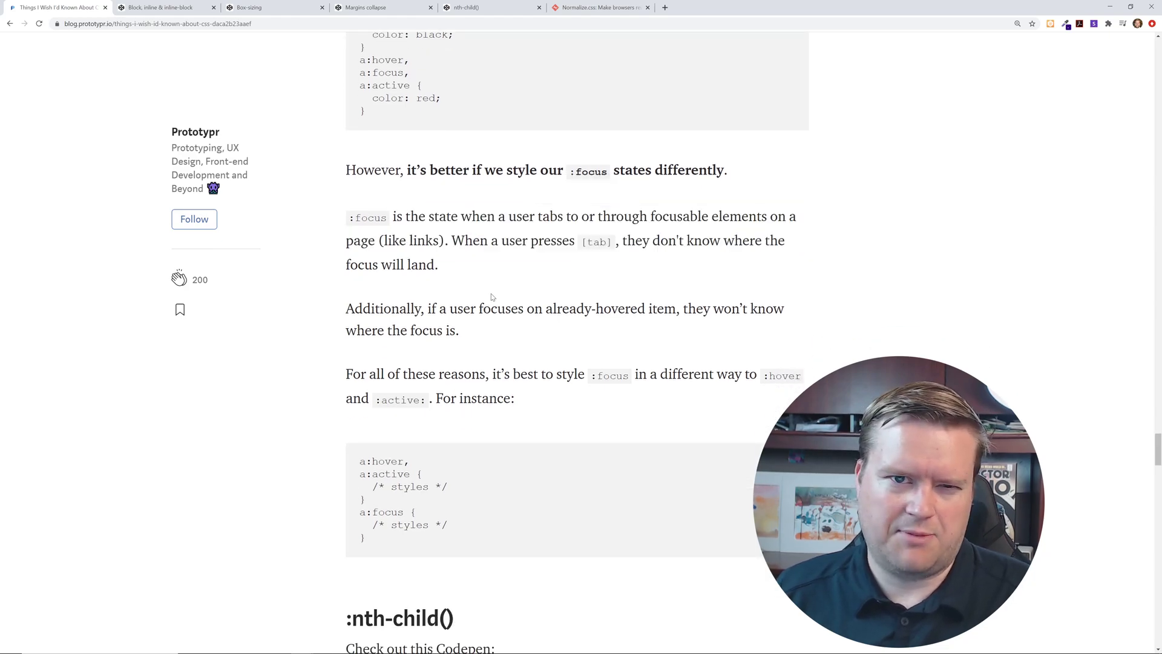
pyautogui.moveTo(431, 309); pyautogui.dragTo(800, 335)
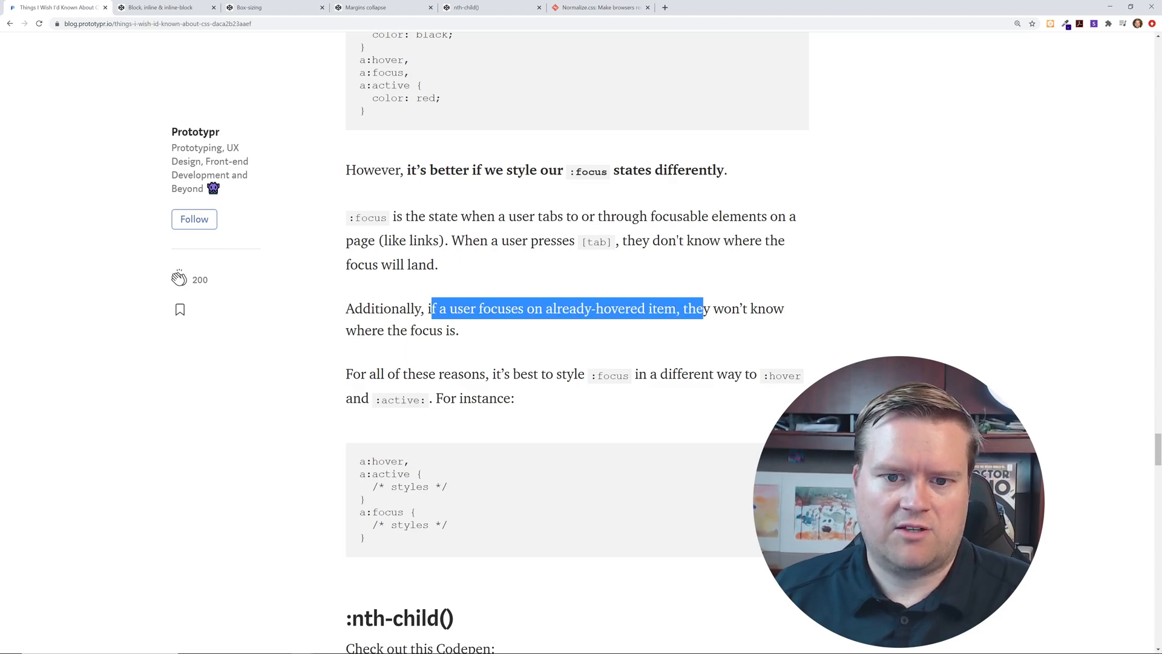
pyautogui.scroll(-1, 545, 327)
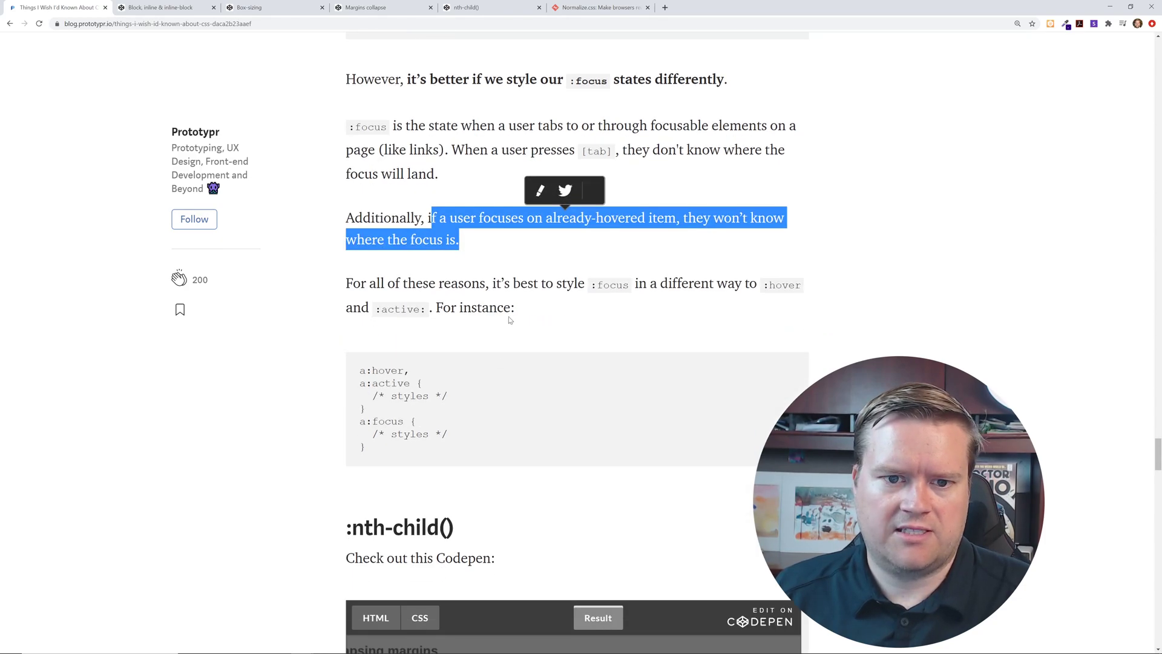
pyautogui.click(508, 318)
pyautogui.moveTo(488, 284); pyautogui.dragTo(600, 283)
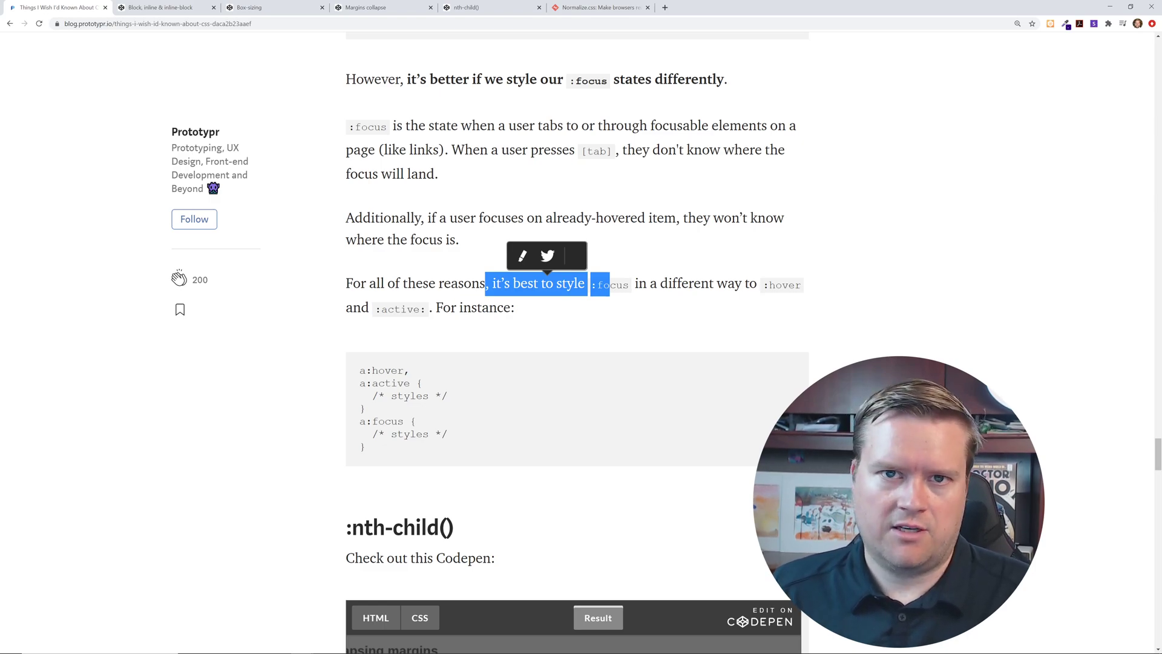
pyautogui.scroll(-3, 544, 284)
pyautogui.scroll(-3, 544, 283)
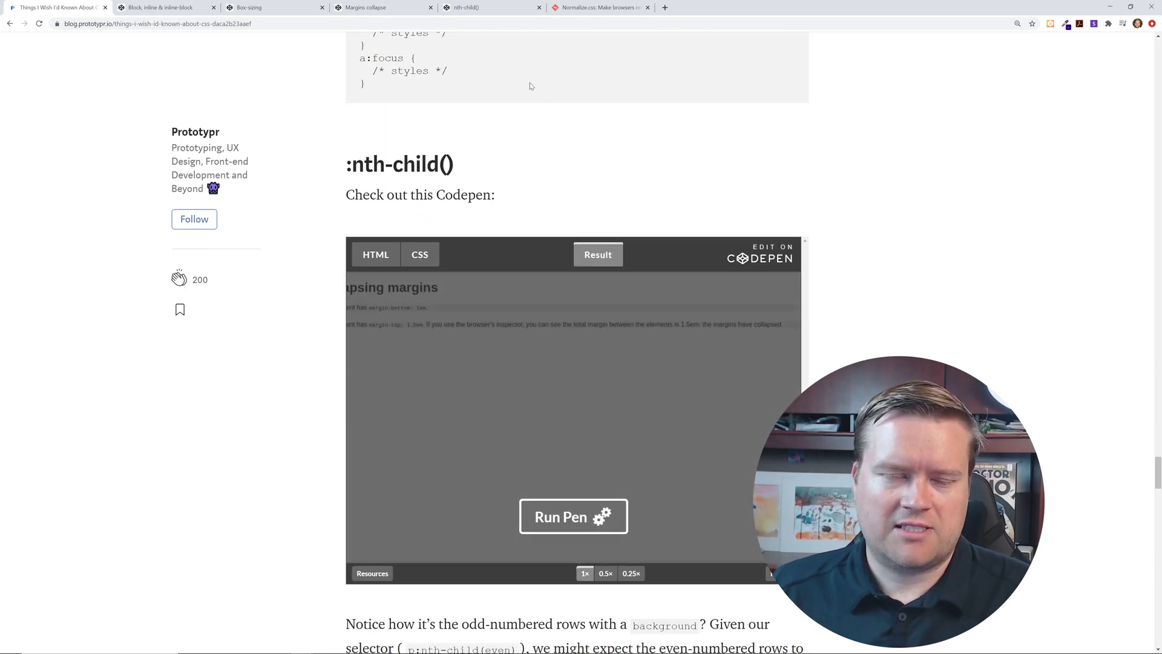
# Open the nth-child() CodePen demo and highlight 'nth-child' and 'even' in the CSS selector.
pyautogui.click(491, 8)
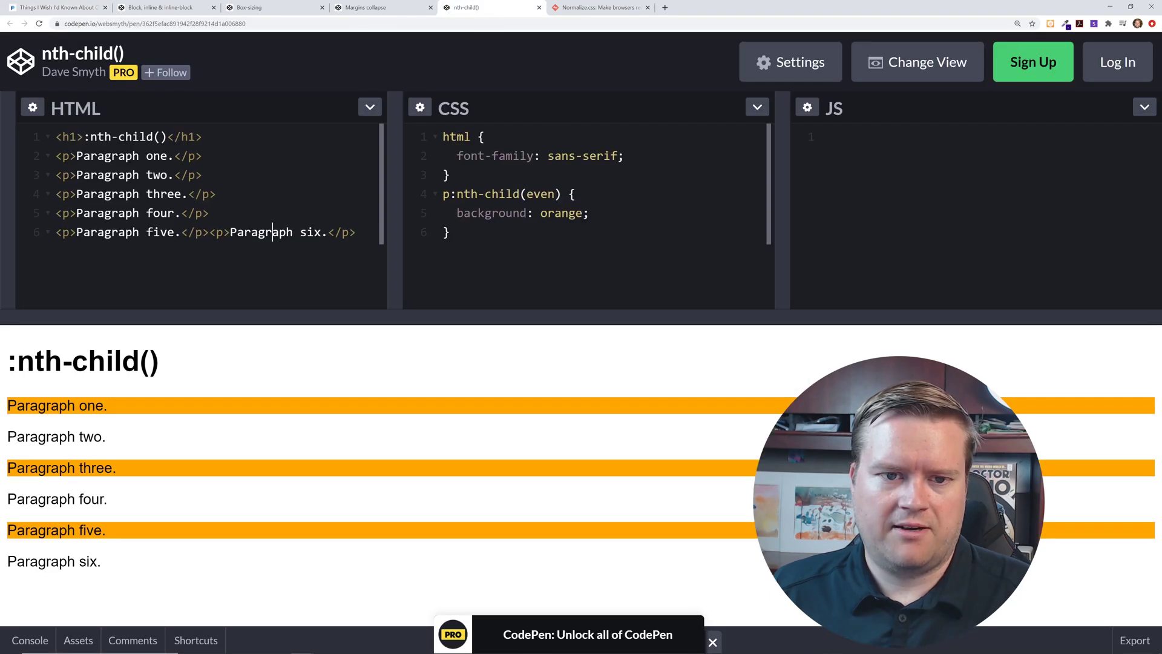
pyautogui.click(80, 8)
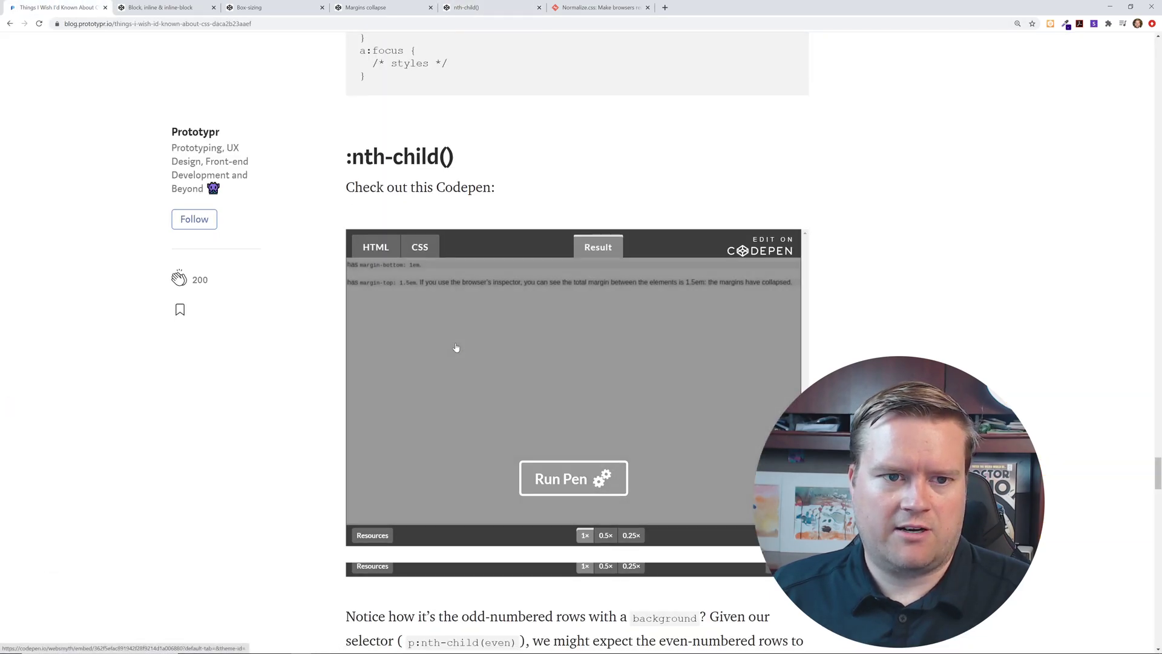
pyautogui.scroll(-2, 457, 349)
pyautogui.scroll(-2, 457, 349)
pyautogui.scroll(-2, 457, 349)
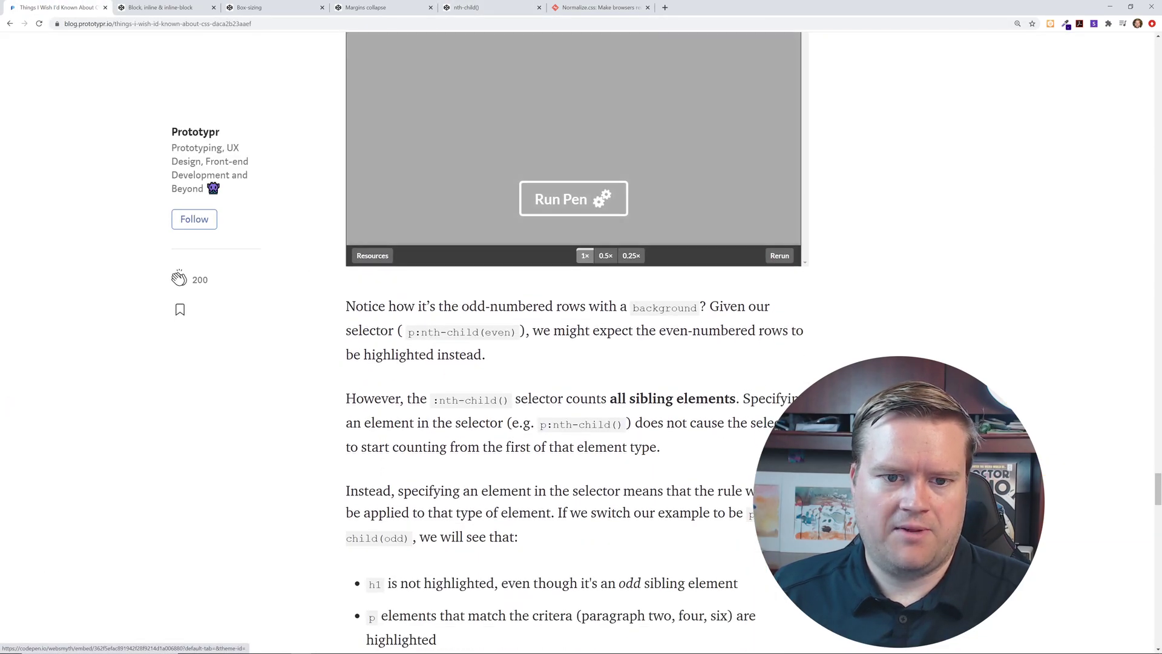
pyautogui.click(490, 8)
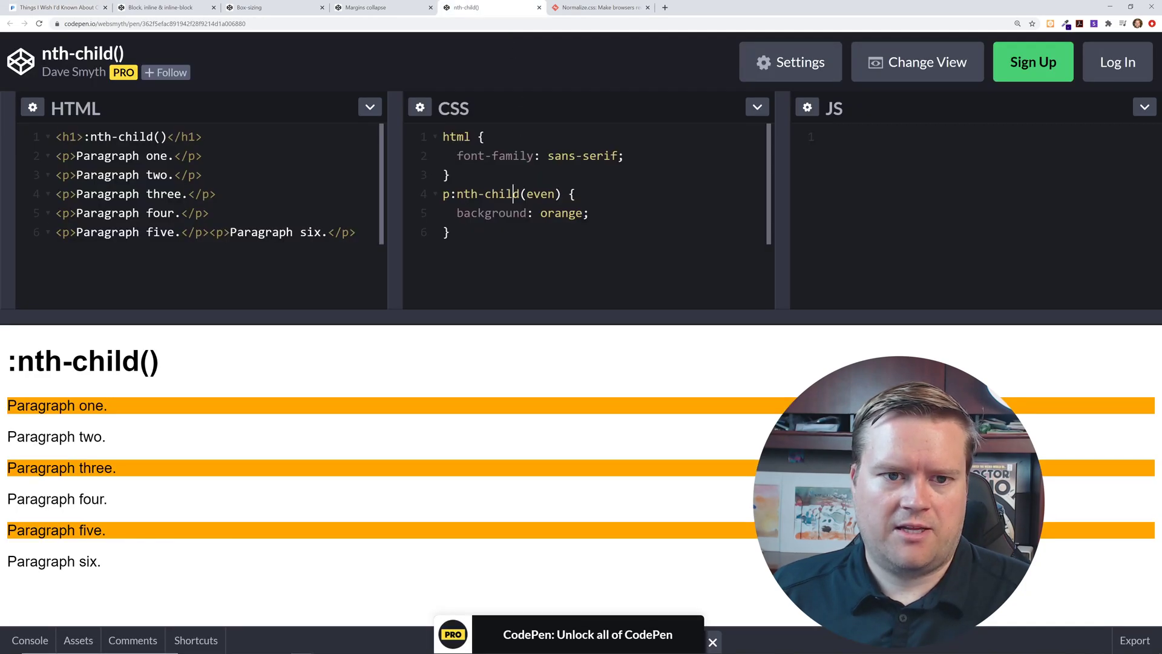
pyautogui.moveTo(456, 193); pyautogui.dragTo(520, 193)
pyautogui.doubleClick(540, 194)
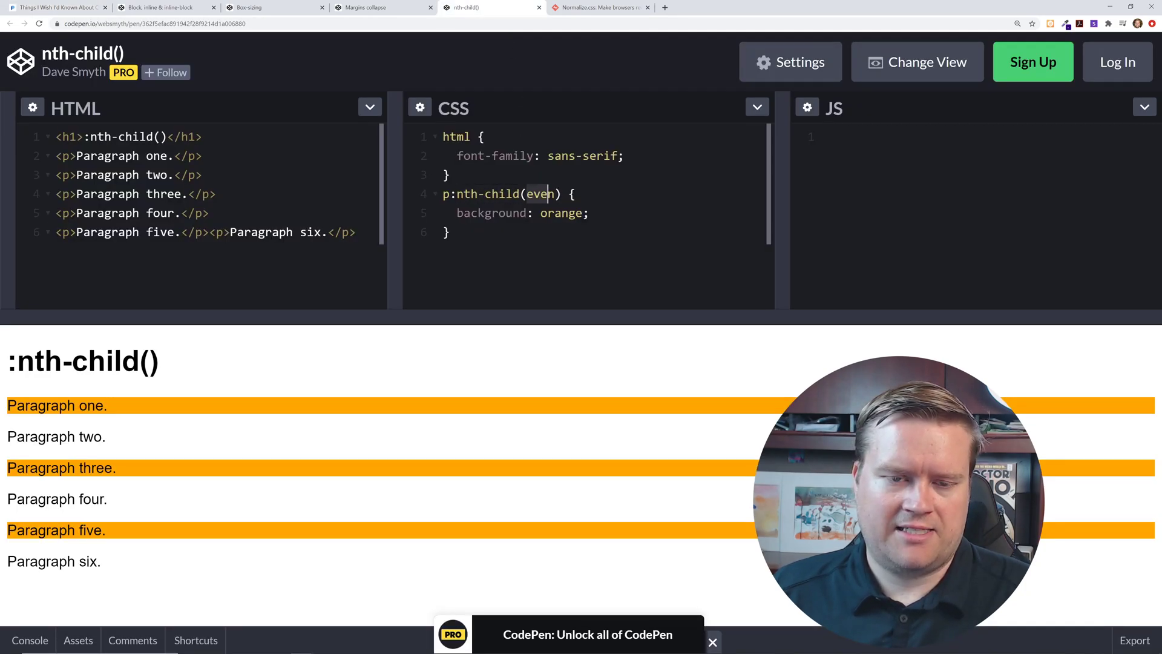
pyautogui.press('Right')
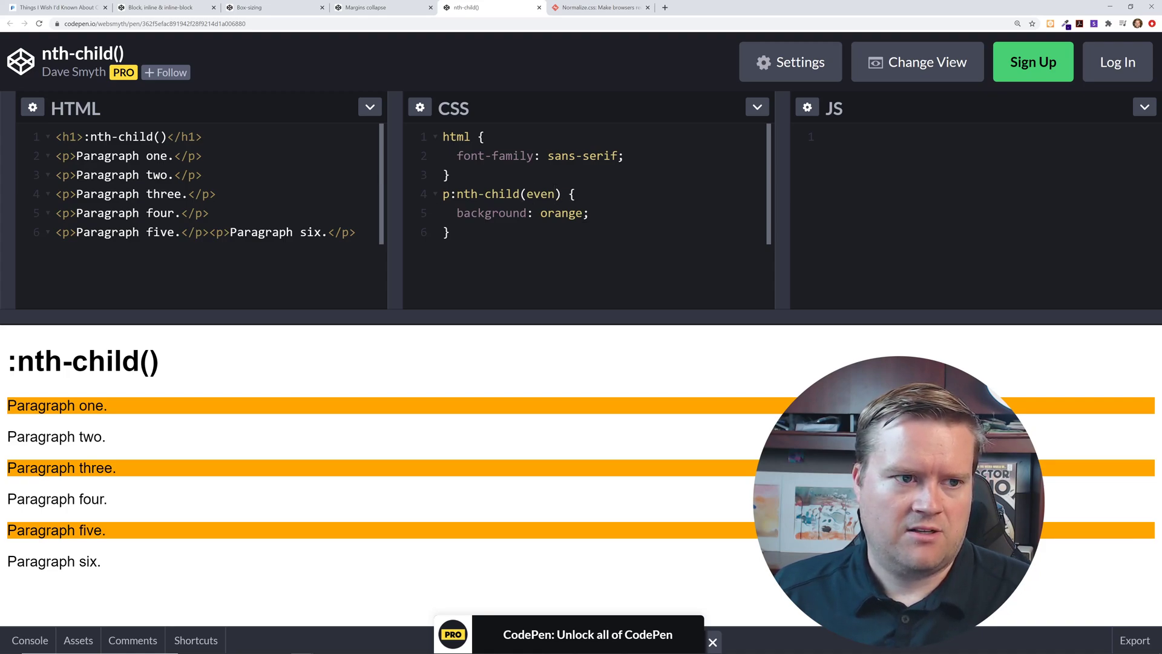
# Highlight paragraphs one, two, four, five and six in the preview.
pyautogui.moveTo(60, 405); pyautogui.dragTo(128, 411)
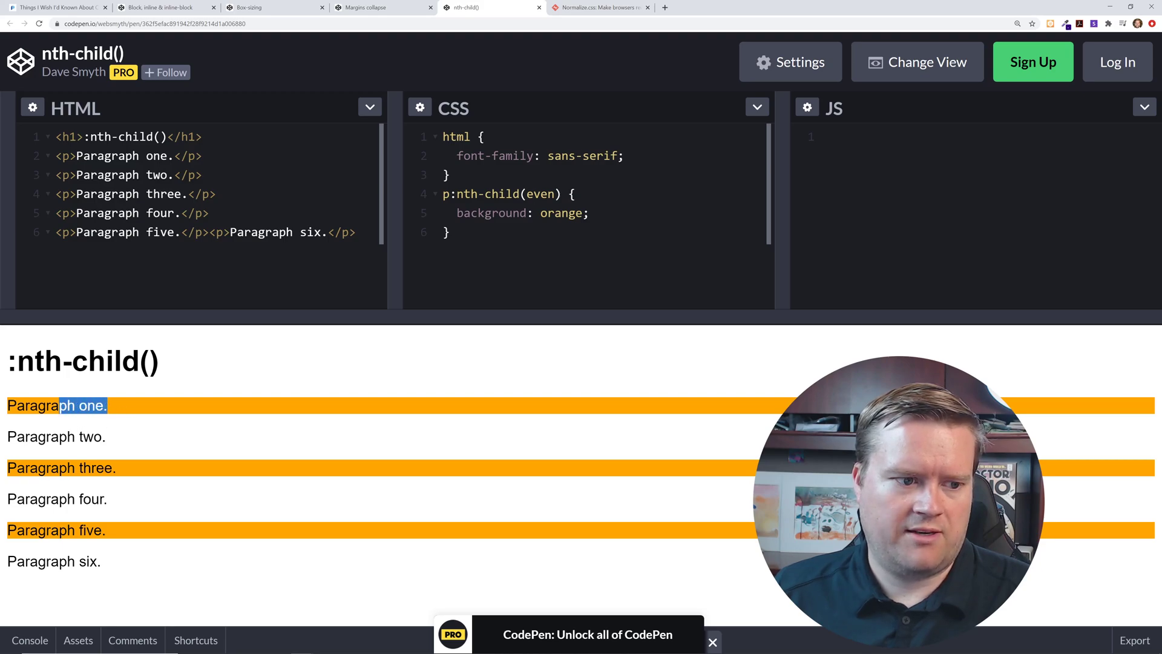
pyautogui.moveTo(70, 437); pyautogui.dragTo(116, 440)
pyautogui.moveTo(69, 498)
pyautogui.mouseDown()
pyautogui.moveTo(114, 503)
pyautogui.moveTo(107, 532)
pyautogui.mouseUp()
pyautogui.moveTo(60, 561); pyautogui.dragTo(102, 563)
# Highlight 'even' in the selector again, then 'one' and the Paragraph two and three HTML lines.
pyautogui.click(485, 193)
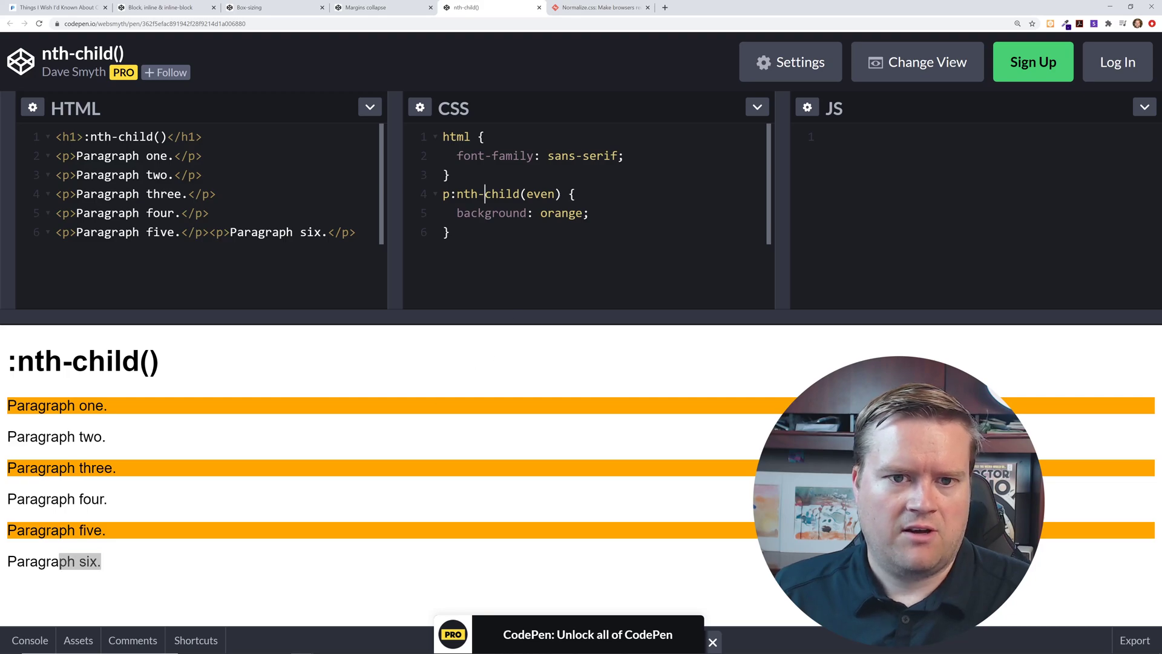
pyautogui.moveTo(524, 193); pyautogui.dragTo(556, 193)
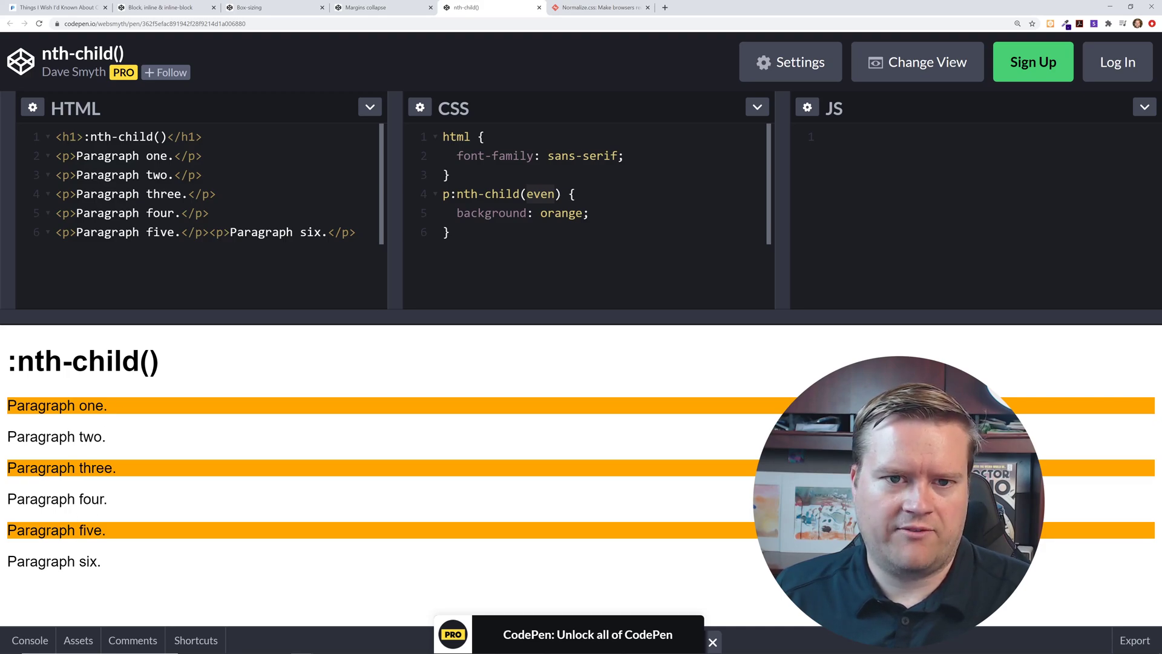
pyautogui.doubleClick(170, 156)
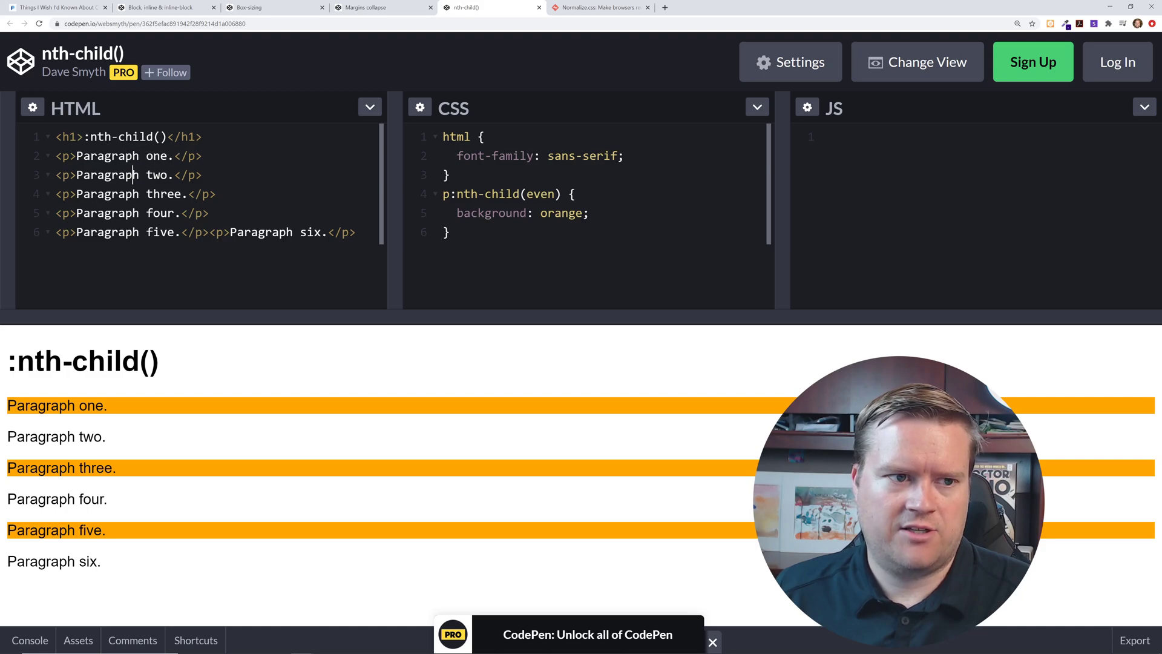
pyautogui.moveTo(54, 175); pyautogui.dragTo(215, 194)
pyautogui.click(128, 193)
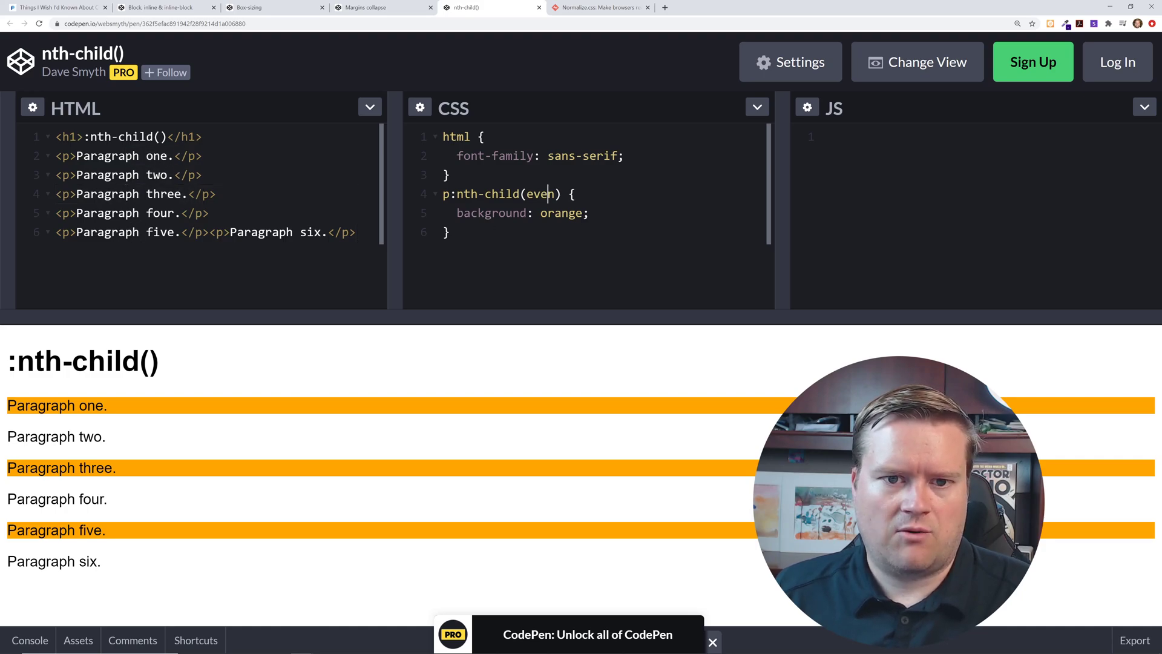
# Back in the article, highlight the passages on the rule's scope and on specifying an element.
pyautogui.click(72, 8)
pyautogui.scroll(-2, 542, 341)
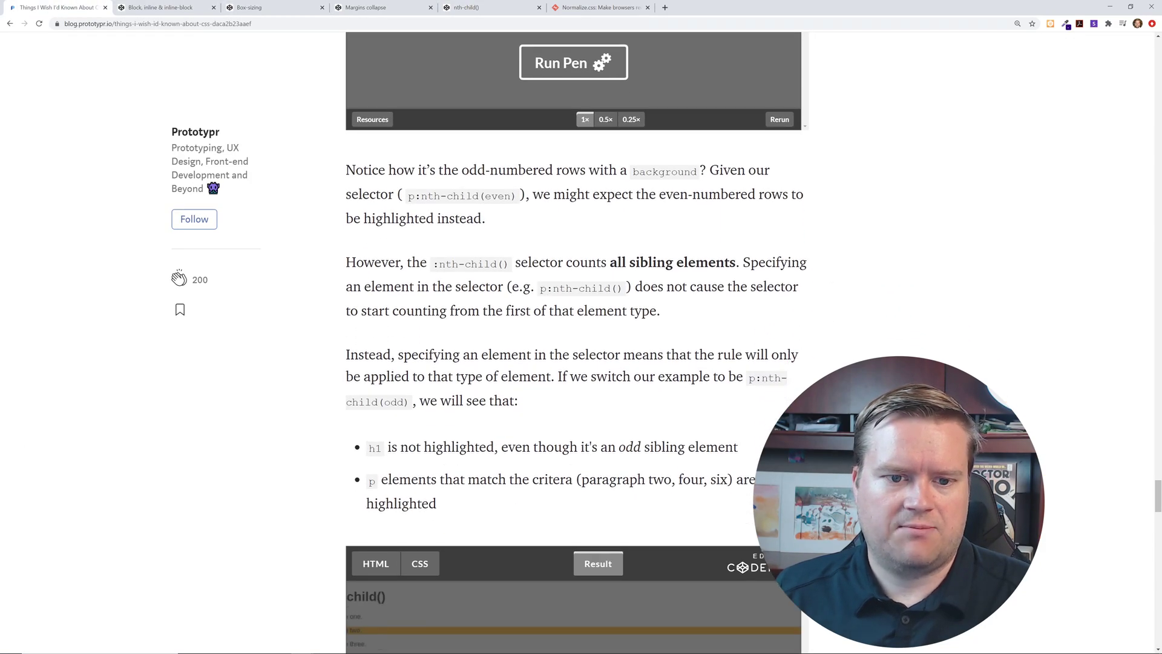
pyautogui.moveTo(363, 377); pyautogui.dragTo(660, 355)
pyautogui.click(572, 330)
pyautogui.moveTo(442, 354); pyautogui.dragTo(530, 376)
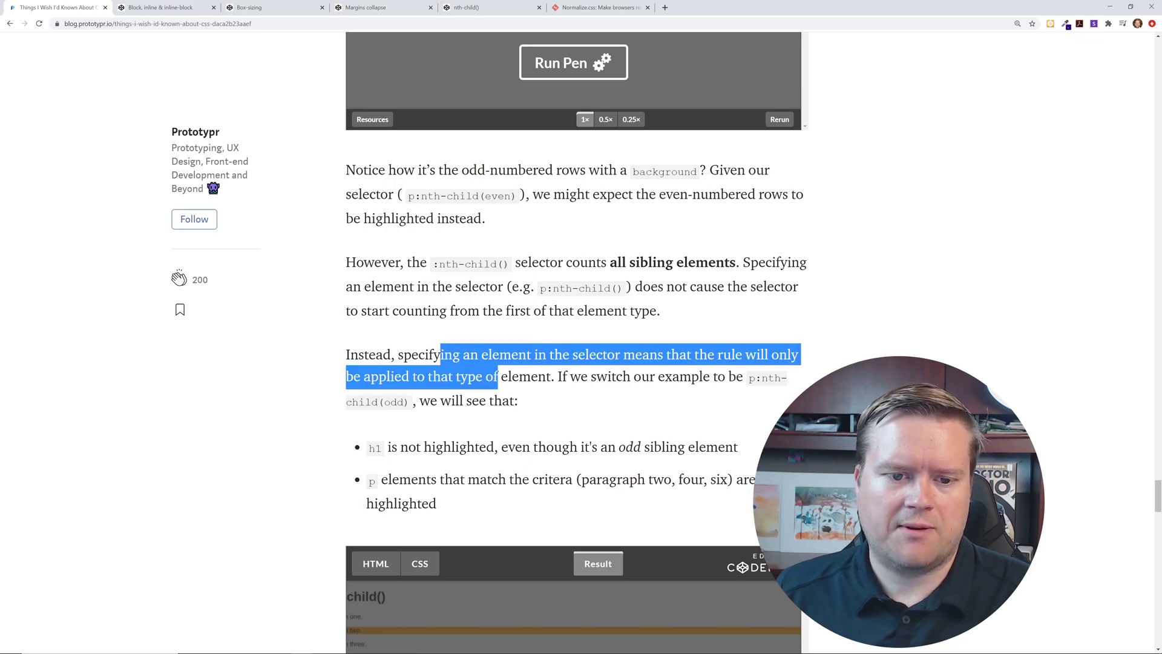
pyautogui.click(579, 388)
# Highlight the ':nth-child() counts all siblings' paragraph and its p:nth-child() example, then revisit the CodePen demo.
pyautogui.moveTo(528, 262); pyautogui.dragTo(537, 289)
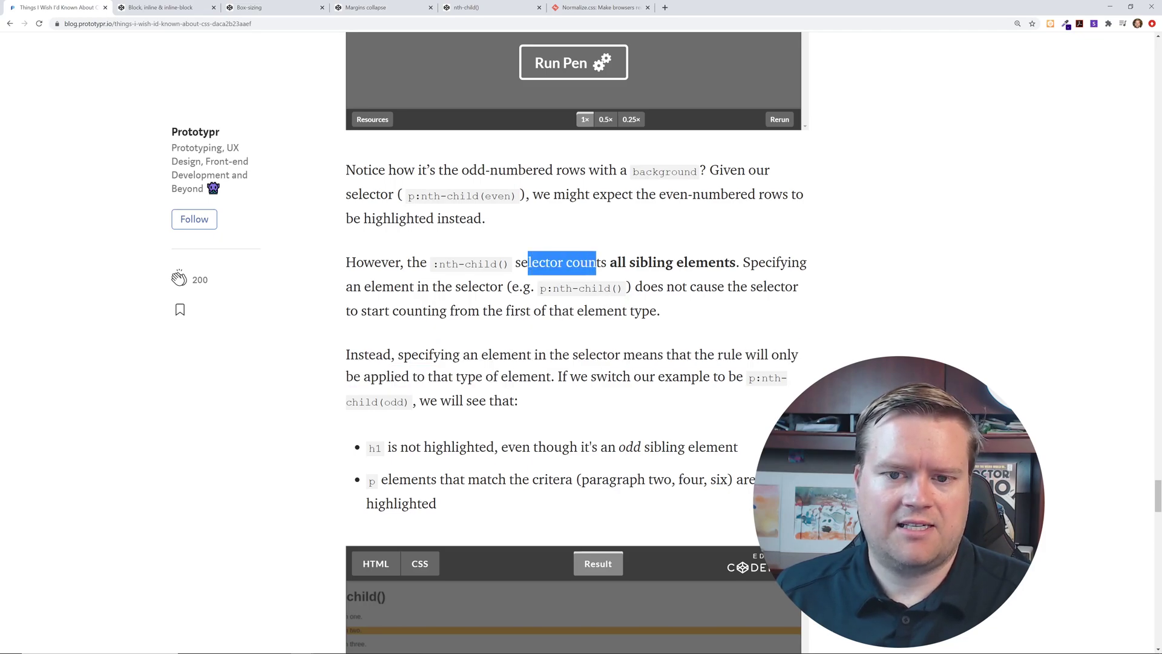
pyautogui.moveTo(708, 277); pyautogui.dragTo(824, 292)
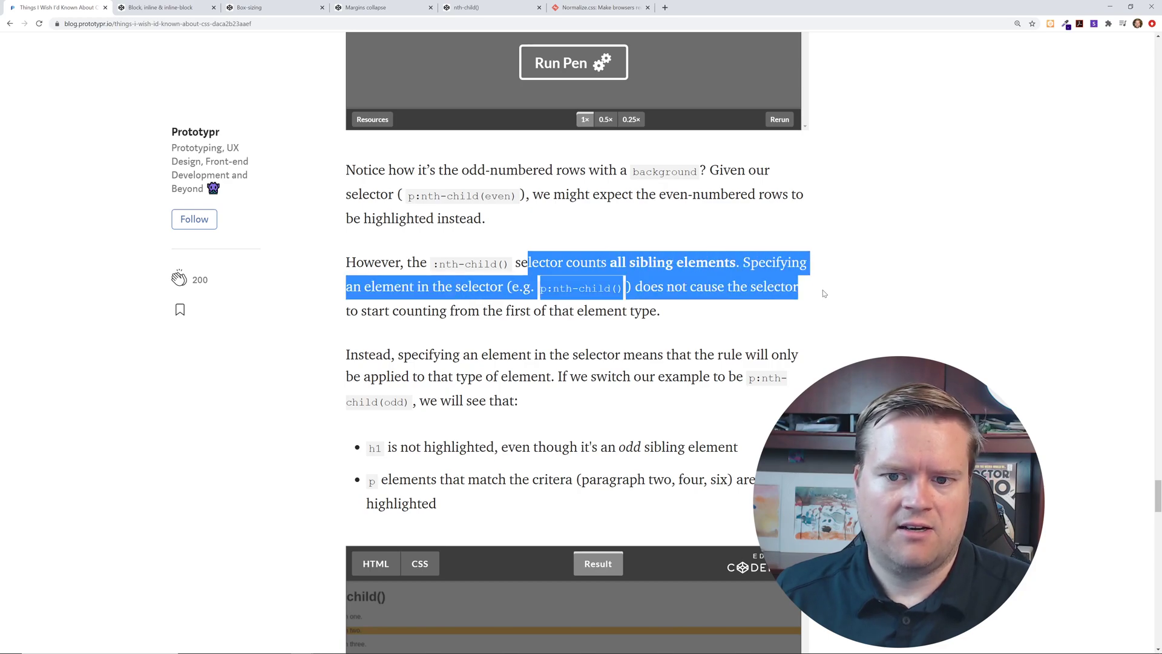
pyautogui.moveTo(824, 291); pyautogui.dragTo(813, 311)
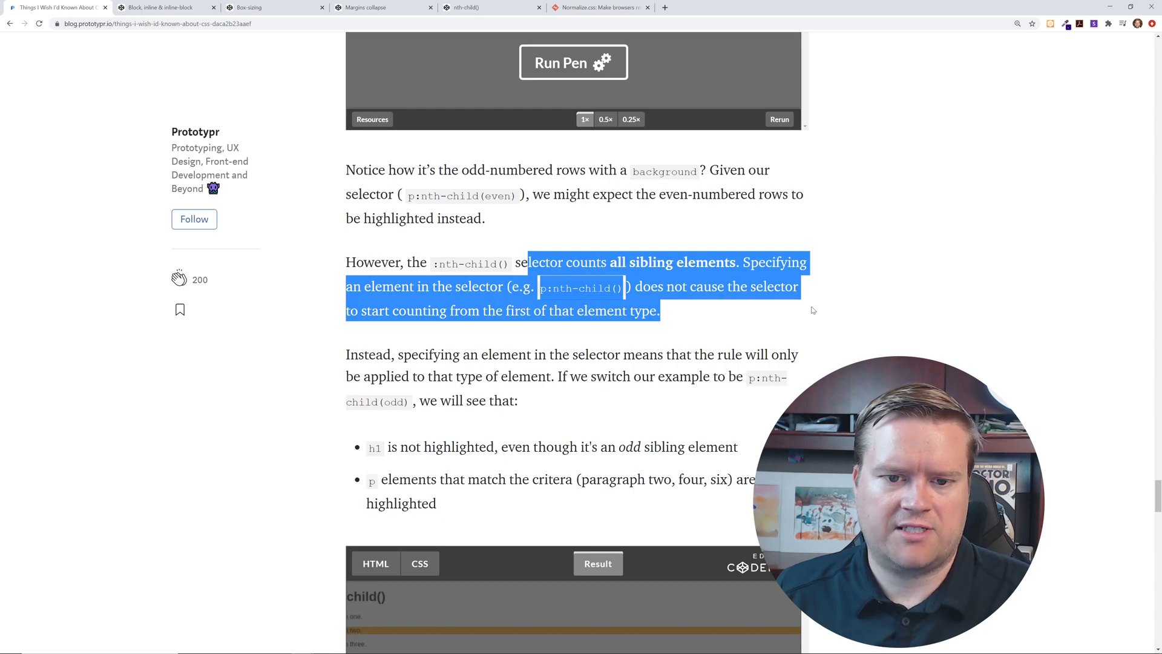
pyautogui.click(713, 315)
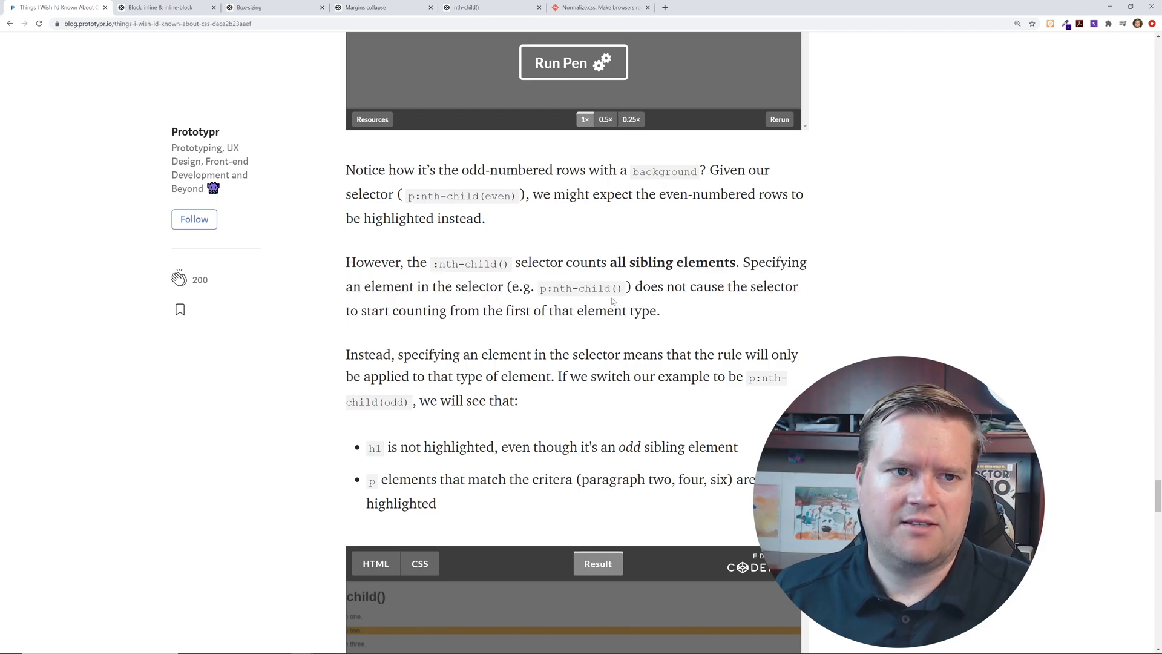
pyautogui.moveTo(566, 286); pyautogui.dragTo(623, 287)
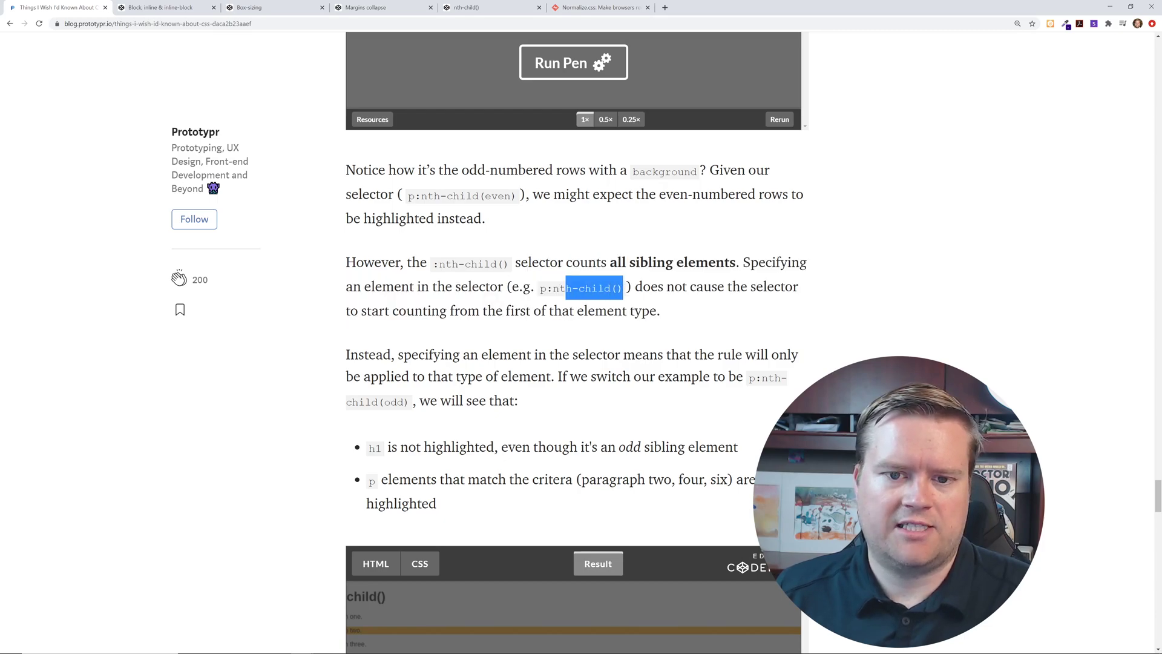
pyautogui.moveTo(541, 288); pyautogui.dragTo(667, 313)
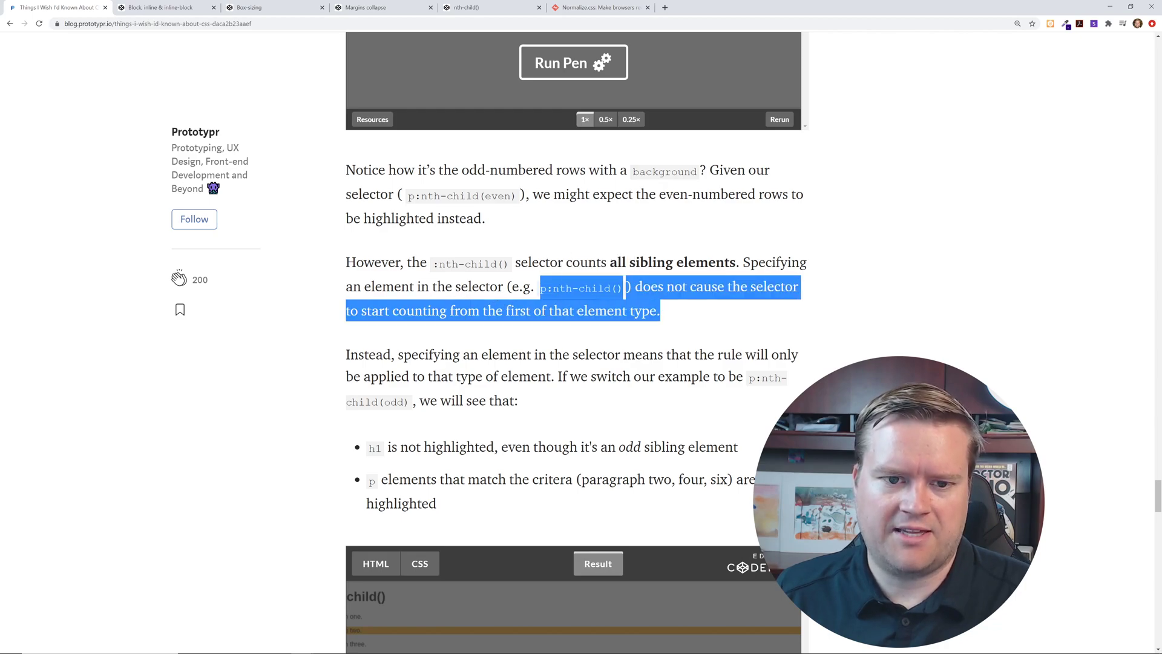
pyautogui.click(465, 7)
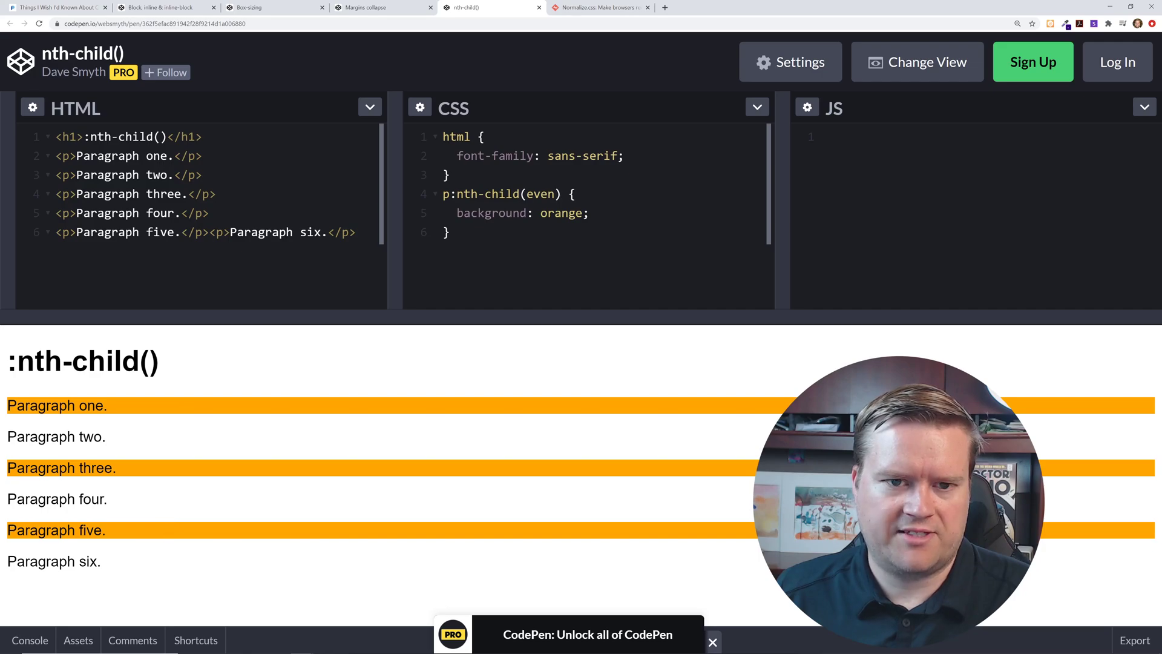
# Replace 'even' with 'odd' so p:nth-child(odd) turns paragraphs two, four and six orange.
pyautogui.doubleClick(543, 193)
pyautogui.click(454, 175)
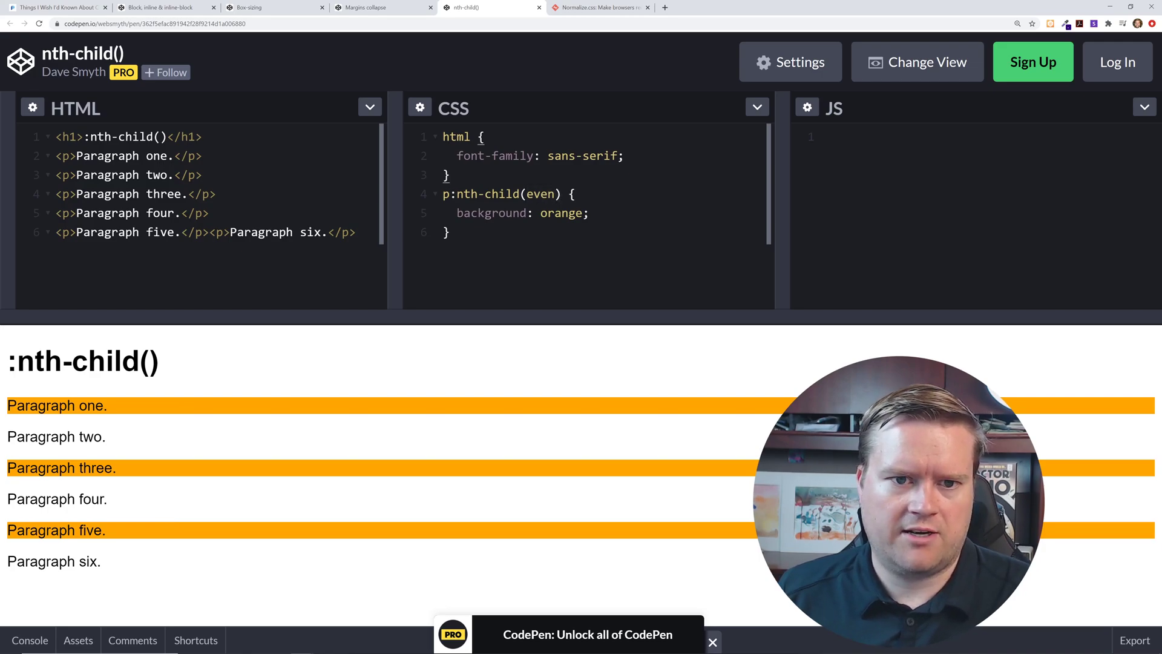
pyautogui.doubleClick(548, 193)
pyautogui.write('odd')
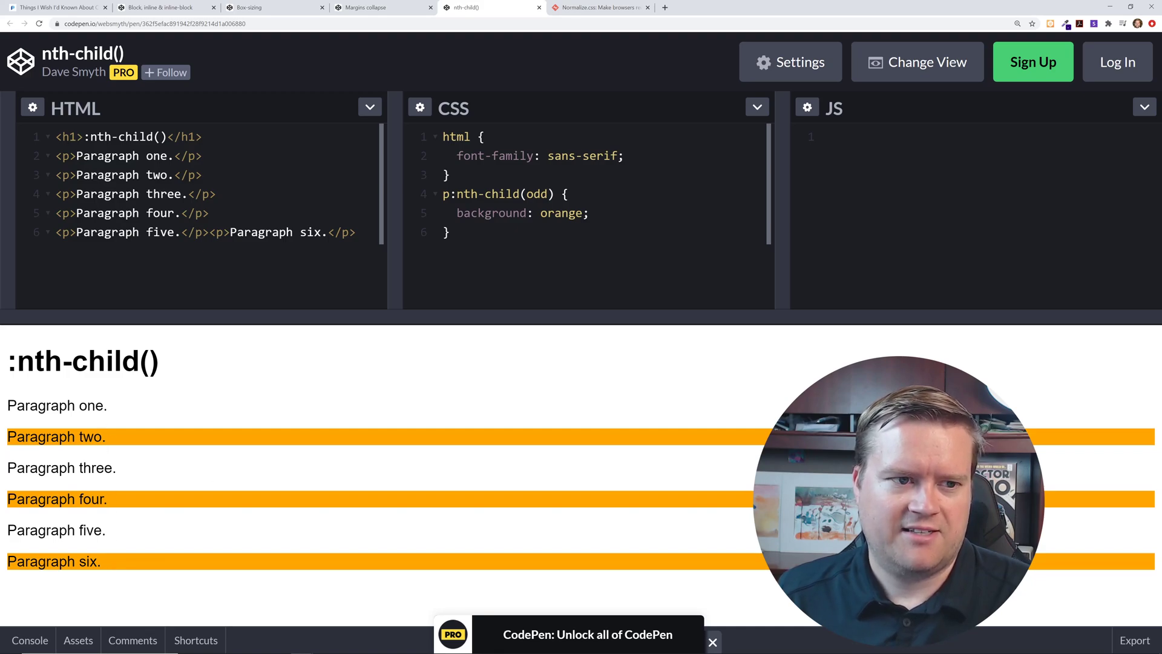
pyautogui.moveTo(448, 193); pyautogui.dragTo(521, 193)
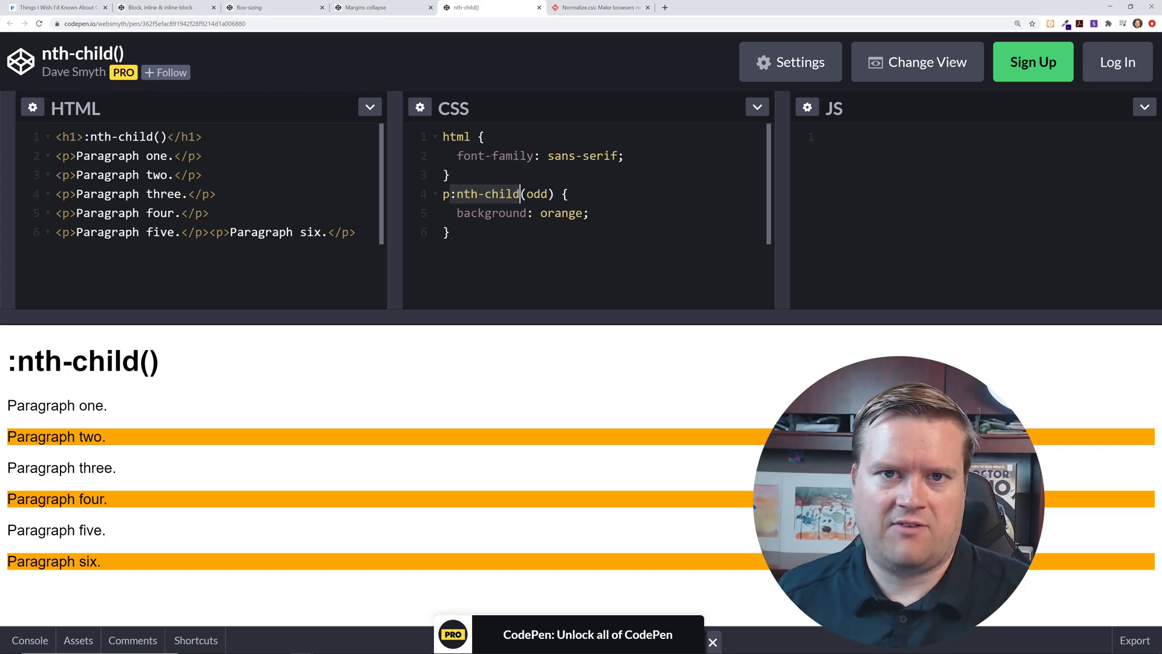
pyautogui.click(54, 7)
# Clear the article highlight and glance at the CodePen demo before returning to the article.
pyautogui.click(376, 341)
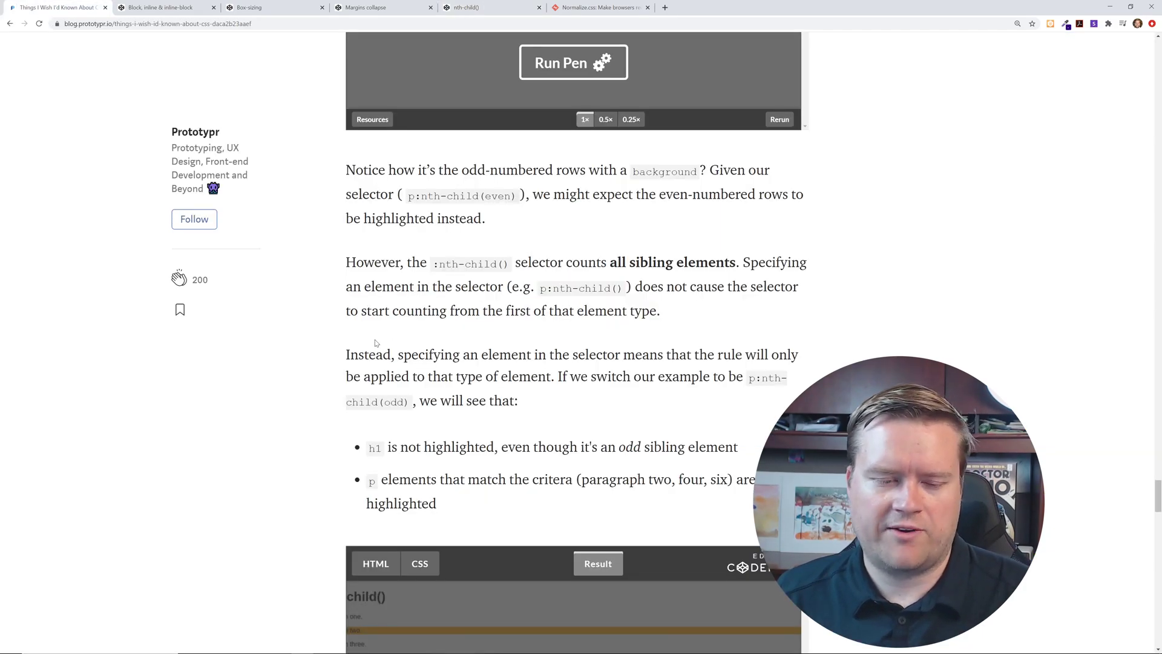
pyautogui.click(472, 7)
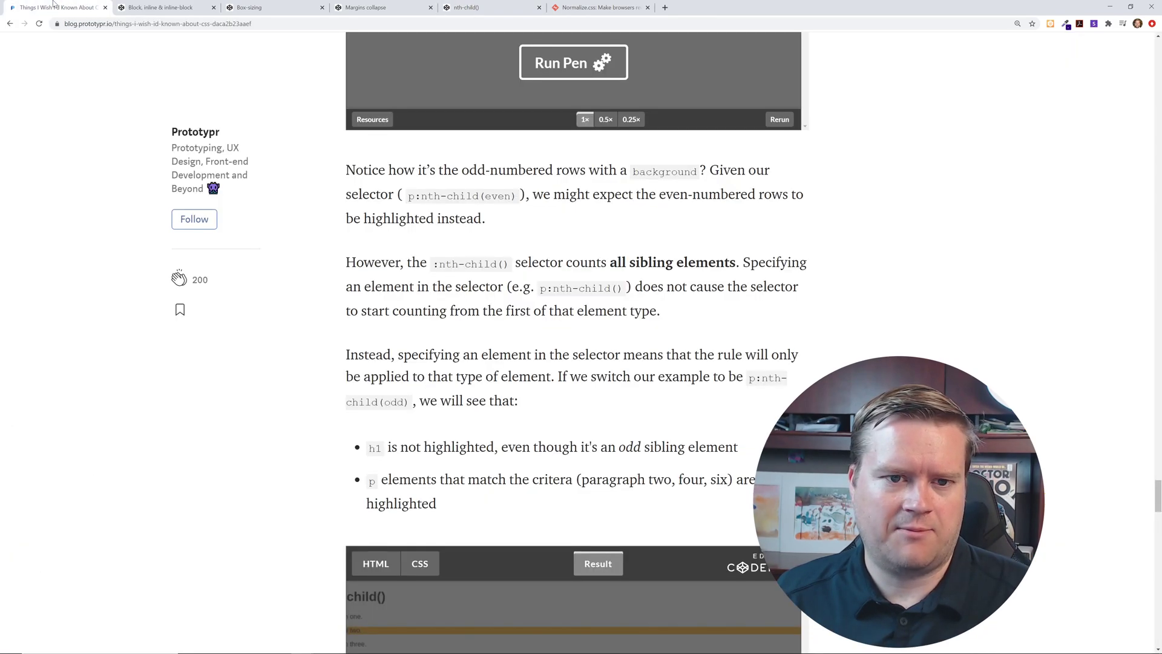
pyautogui.click(54, 8)
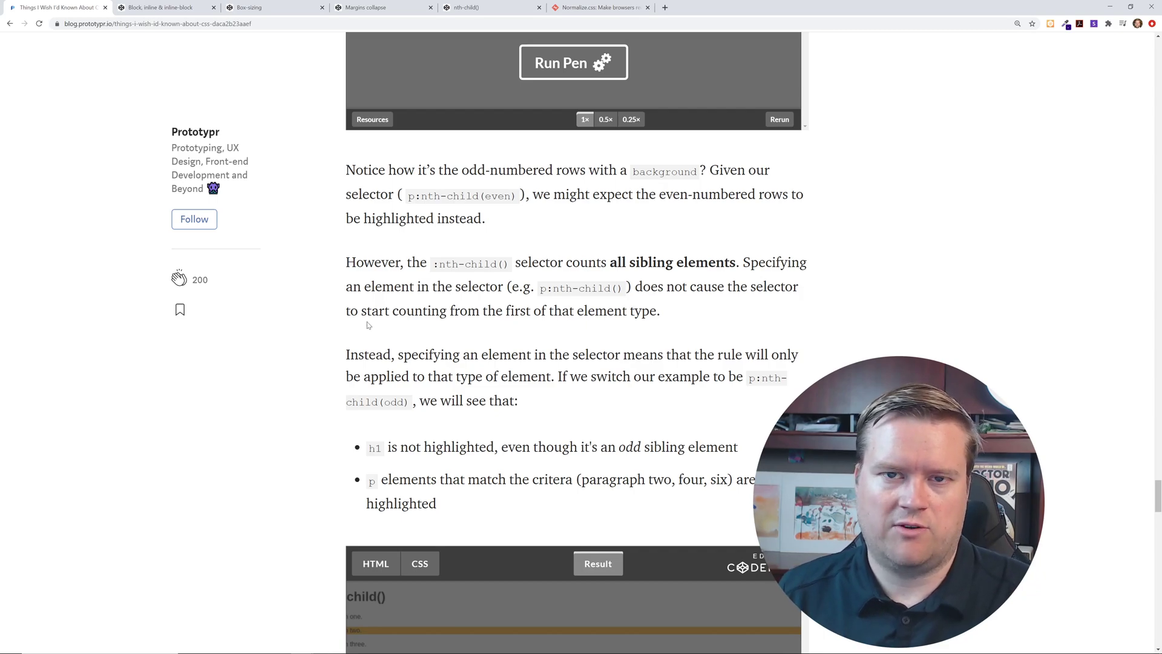
pyautogui.scroll(-5, 368, 325)
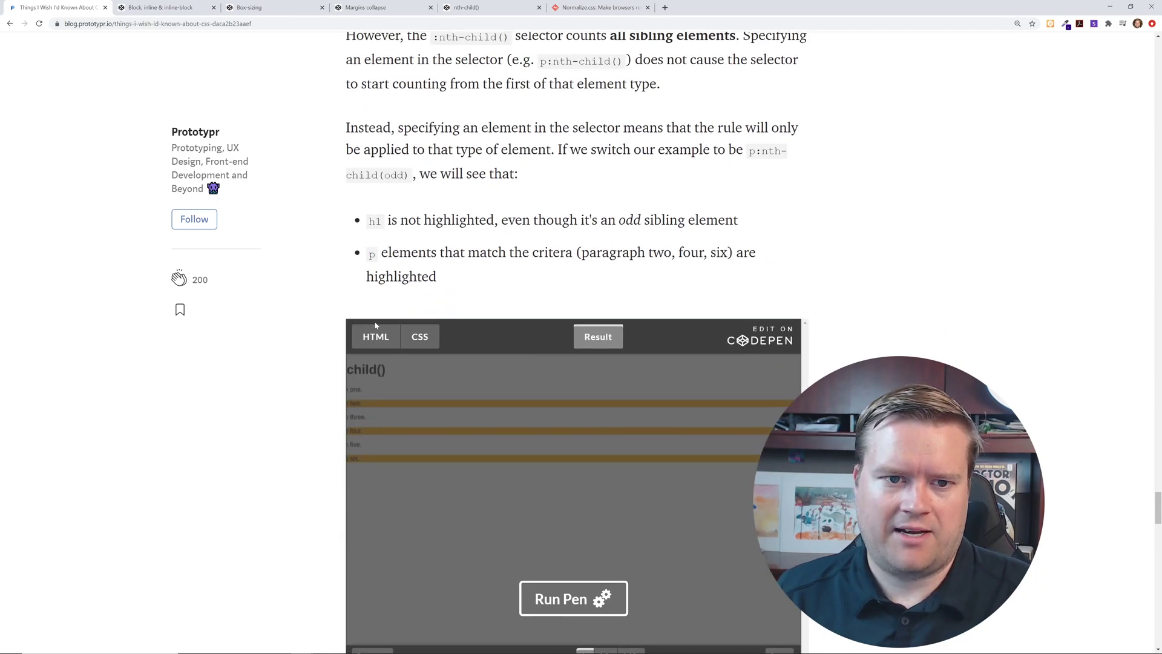
pyautogui.scroll(-5, 375, 326)
pyautogui.scroll(-5, 375, 326)
pyautogui.scroll(-5, 375, 326)
pyautogui.scroll(-4, 373, 329)
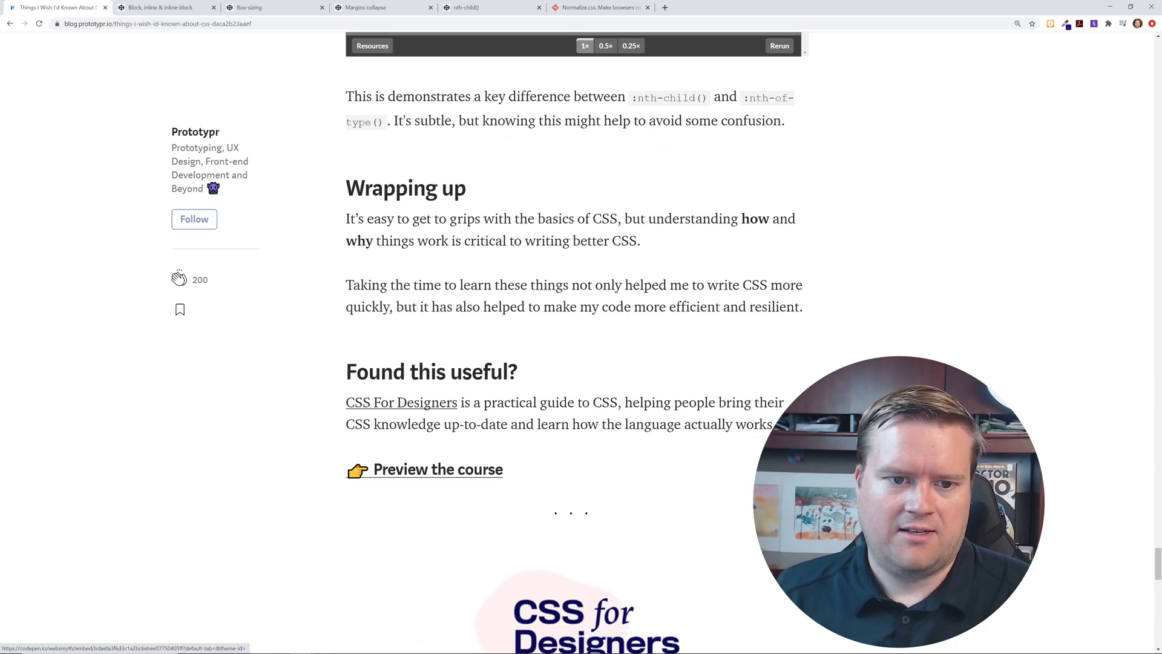
pyautogui.scroll(5, 368, 331)
pyautogui.scroll(5, 369, 332)
pyautogui.scroll(5, 357, 328)
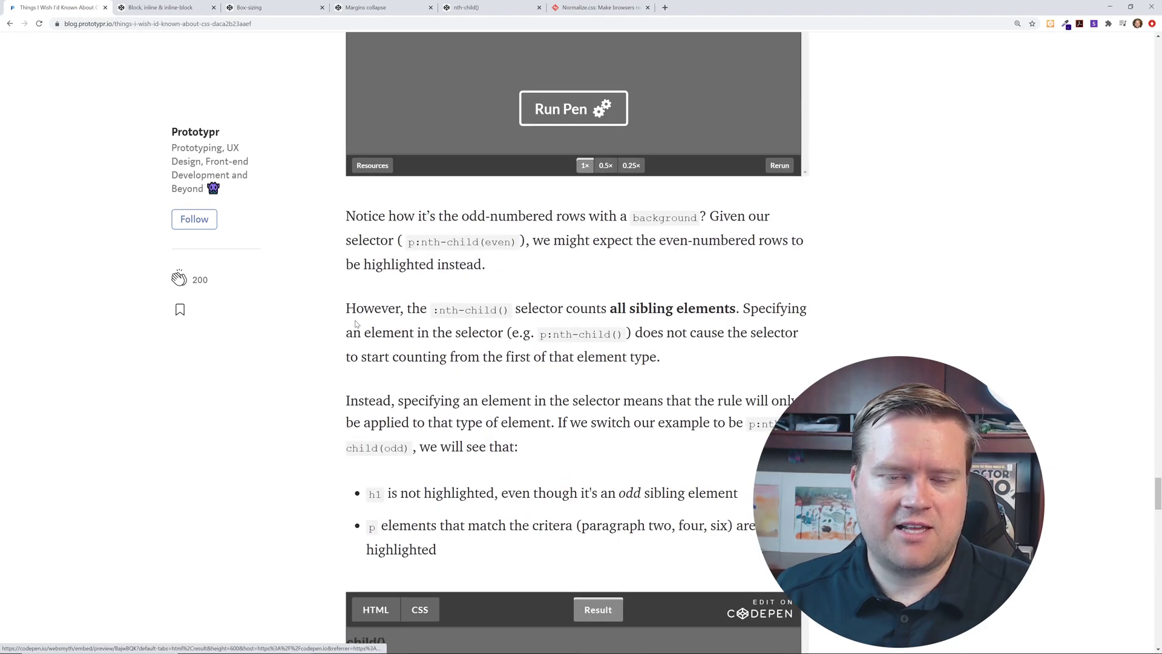
pyautogui.scroll(5, 356, 327)
pyautogui.scroll(5, 368, 332)
pyautogui.scroll(5, 369, 331)
pyautogui.scroll(5, 369, 332)
pyautogui.scroll(5, 369, 332)
pyautogui.scroll(5, 382, 268)
pyautogui.scroll(5, 382, 267)
pyautogui.scroll(5, 383, 267)
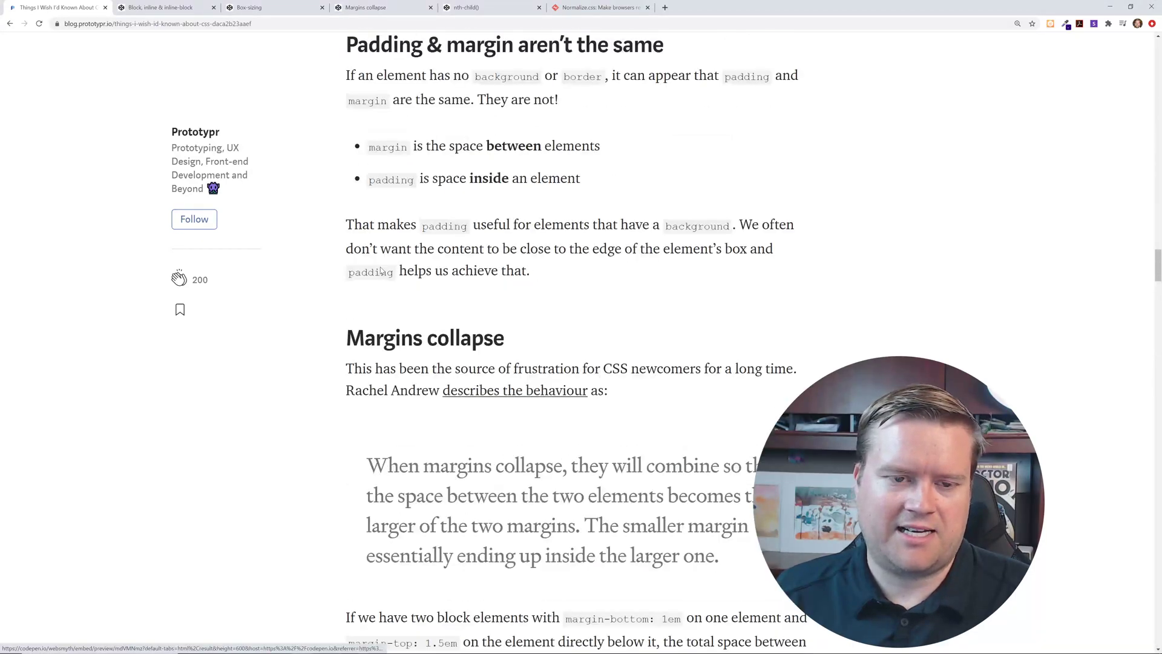
pyautogui.scroll(5, 382, 268)
pyautogui.scroll(5, 382, 268)
pyautogui.scroll(5, 382, 268)
pyautogui.scroll(5, 382, 266)
pyautogui.scroll(5, 382, 267)
pyautogui.scroll(5, 384, 269)
pyautogui.scroll(5, 384, 270)
pyautogui.scroll(5, 384, 269)
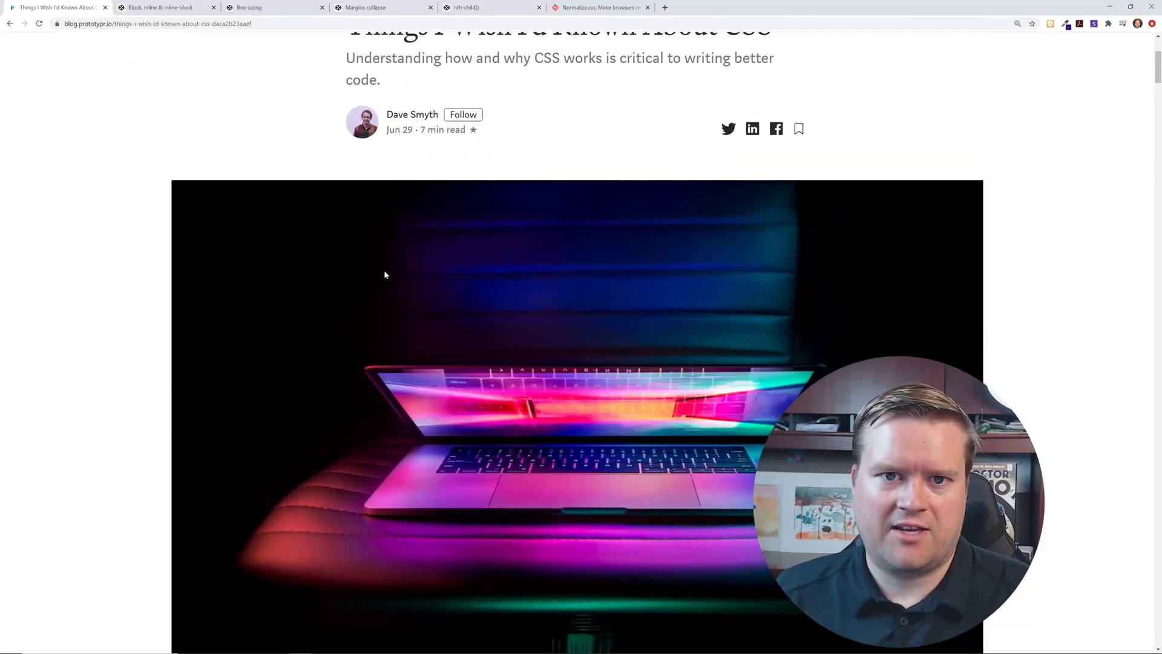
pyautogui.scroll(5, 383, 270)
pyautogui.scroll(-5, 384, 270)
pyautogui.scroll(-5, 384, 270)
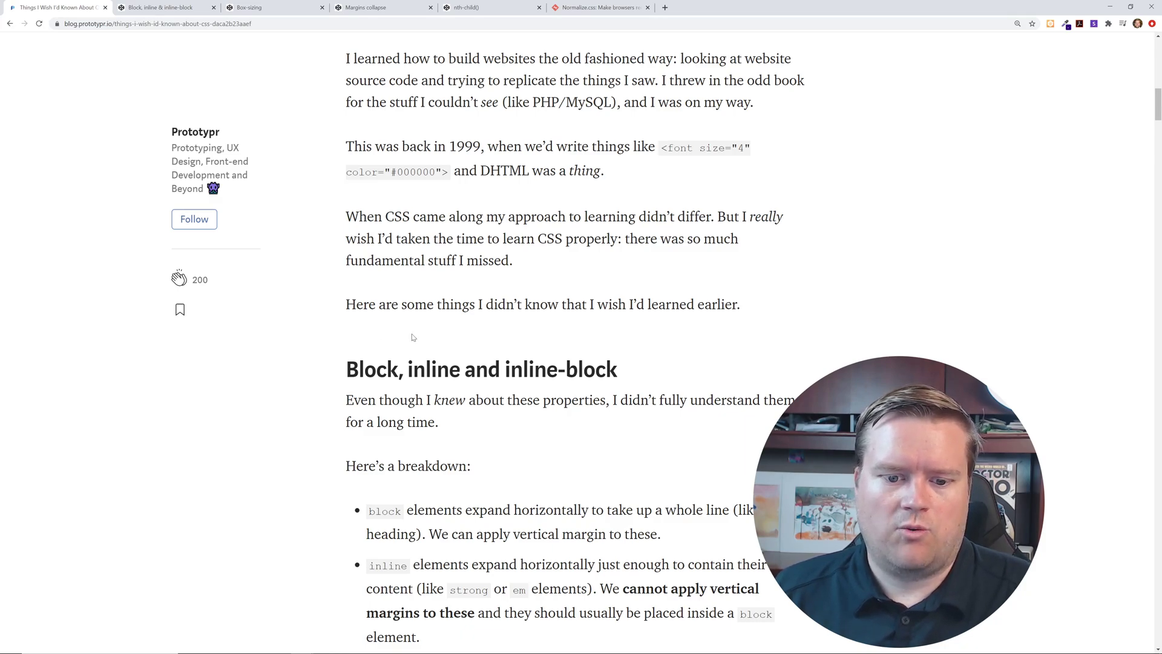
pyautogui.scroll(-1, 581, 363)
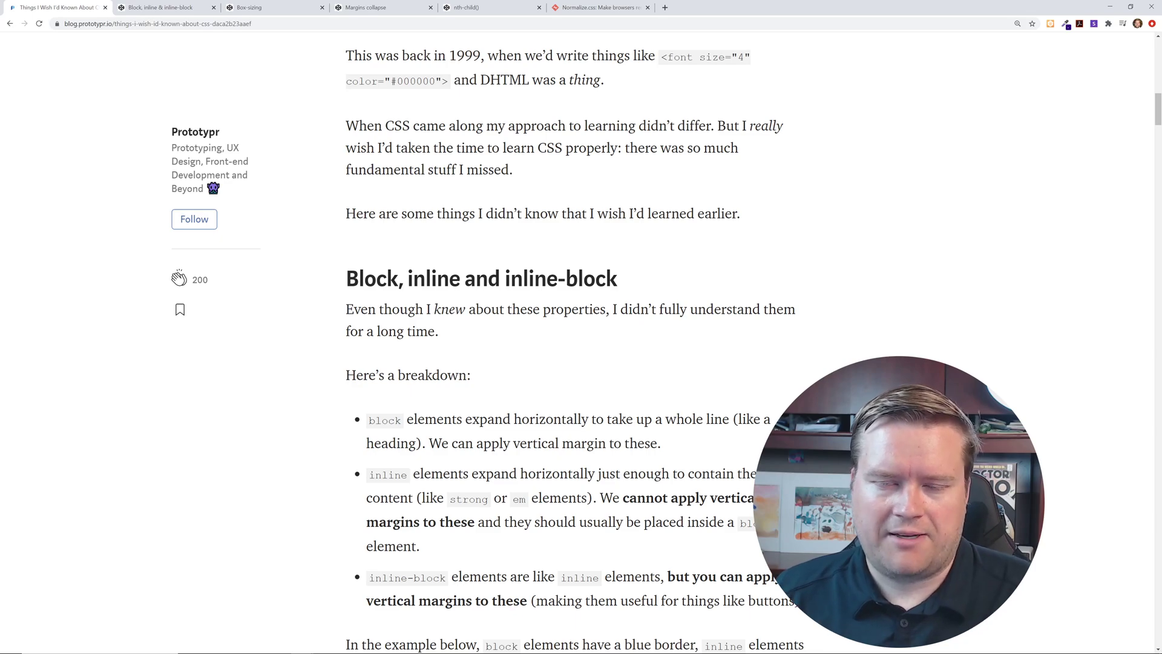
pyautogui.scroll(3, 550, 311)
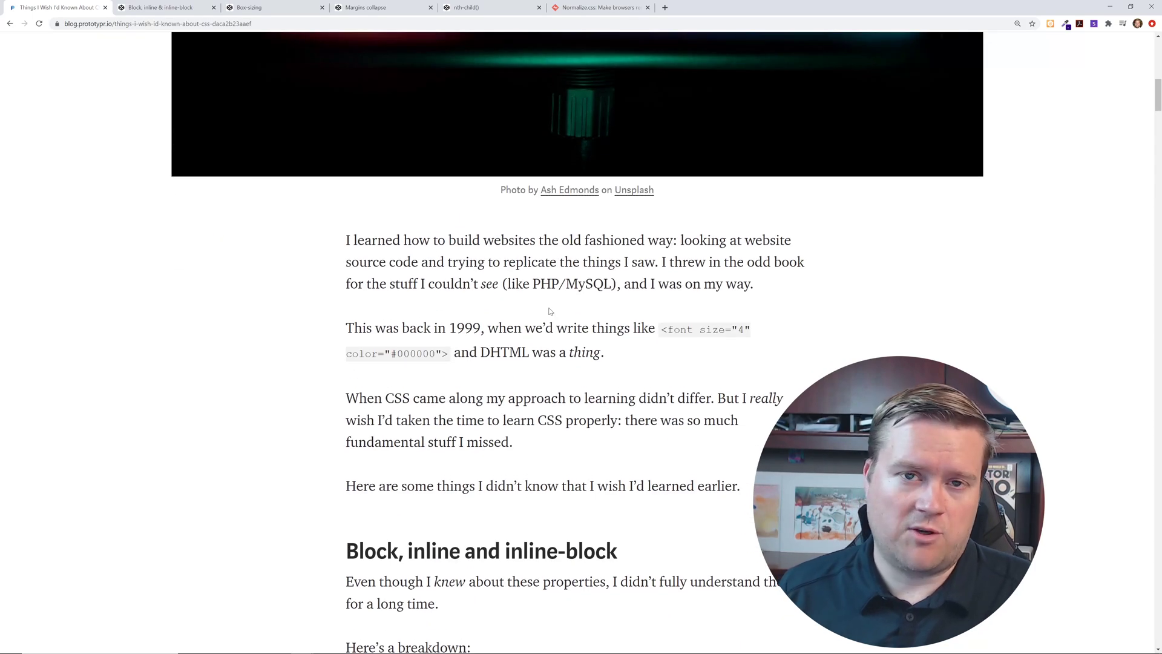